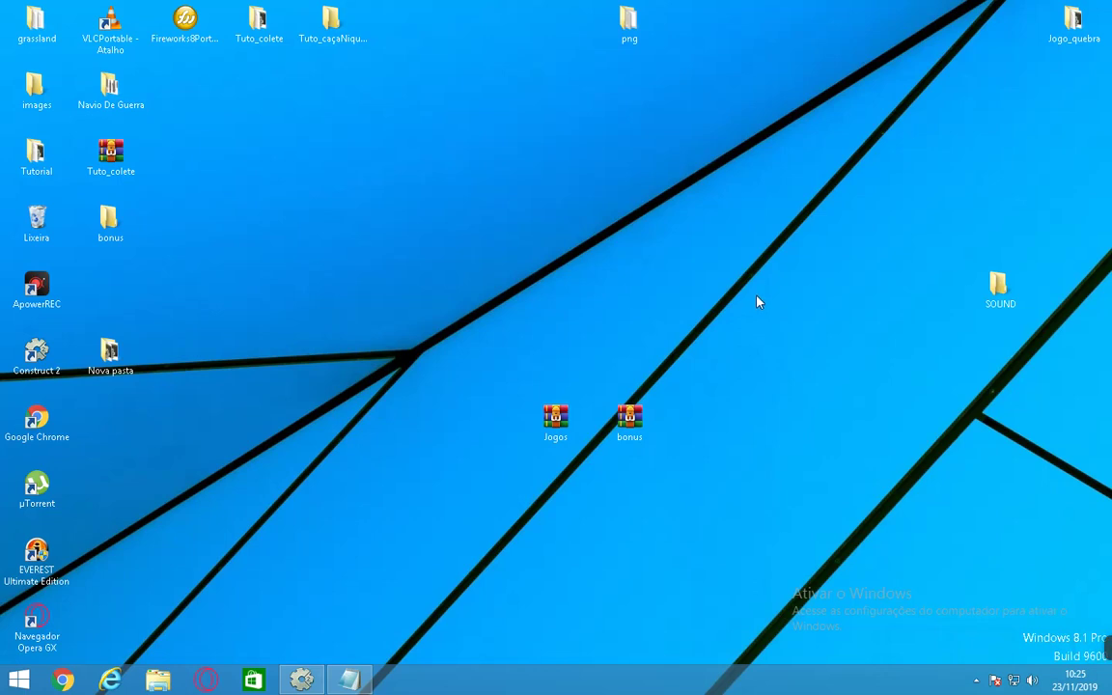
Step: Move the Jogos and bonus archives together from the middle of the desktop to a spot higher up
mouse_move(354, 680)
drag(550, 381, 739, 512)
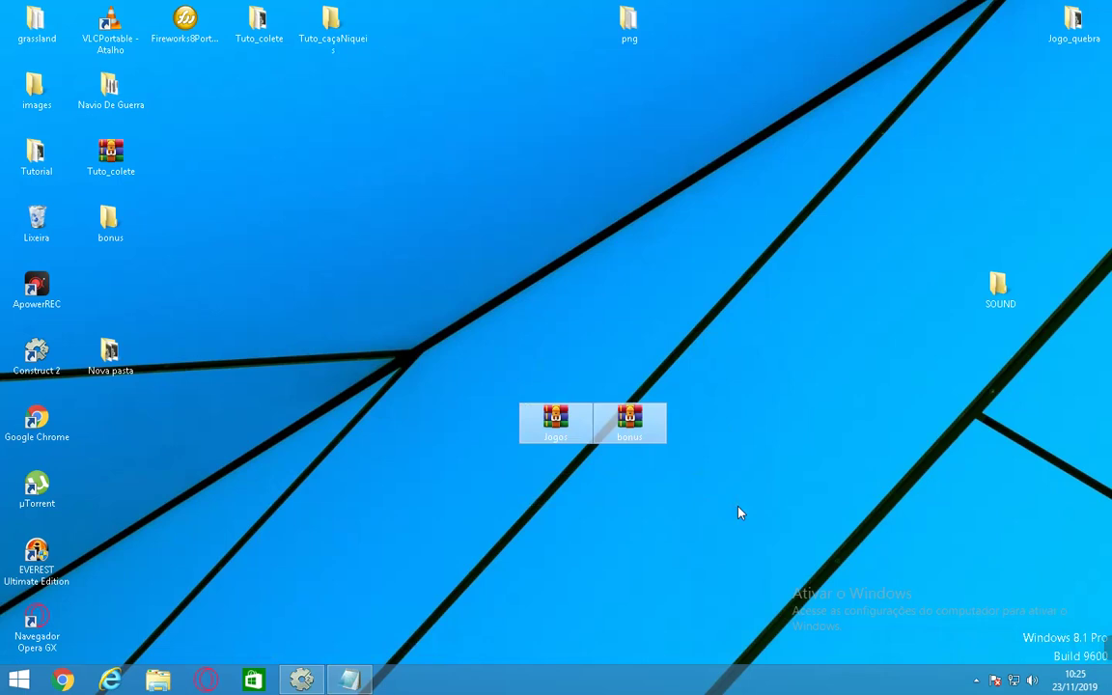
drag(541, 425, 468, 227)
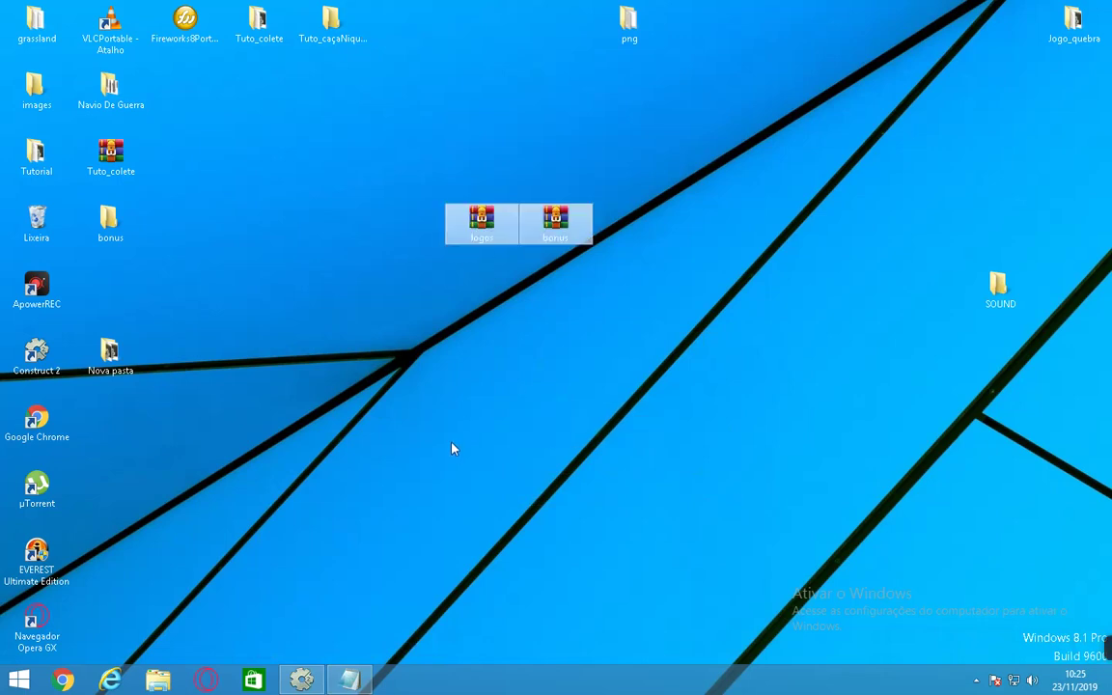
click(610, 342)
drag(444, 186, 692, 320)
click(565, 232)
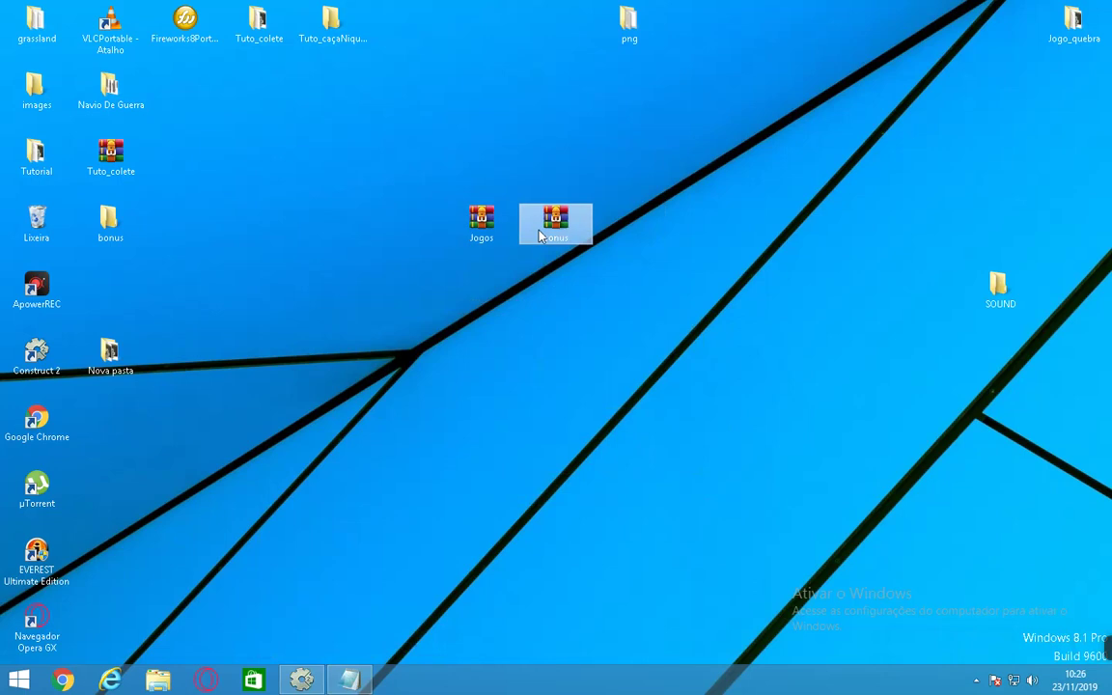
click(485, 220)
click(556, 222)
click(490, 224)
click(556, 222)
click(488, 222)
click(555, 222)
ctrl+click(501, 223)
click(500, 223)
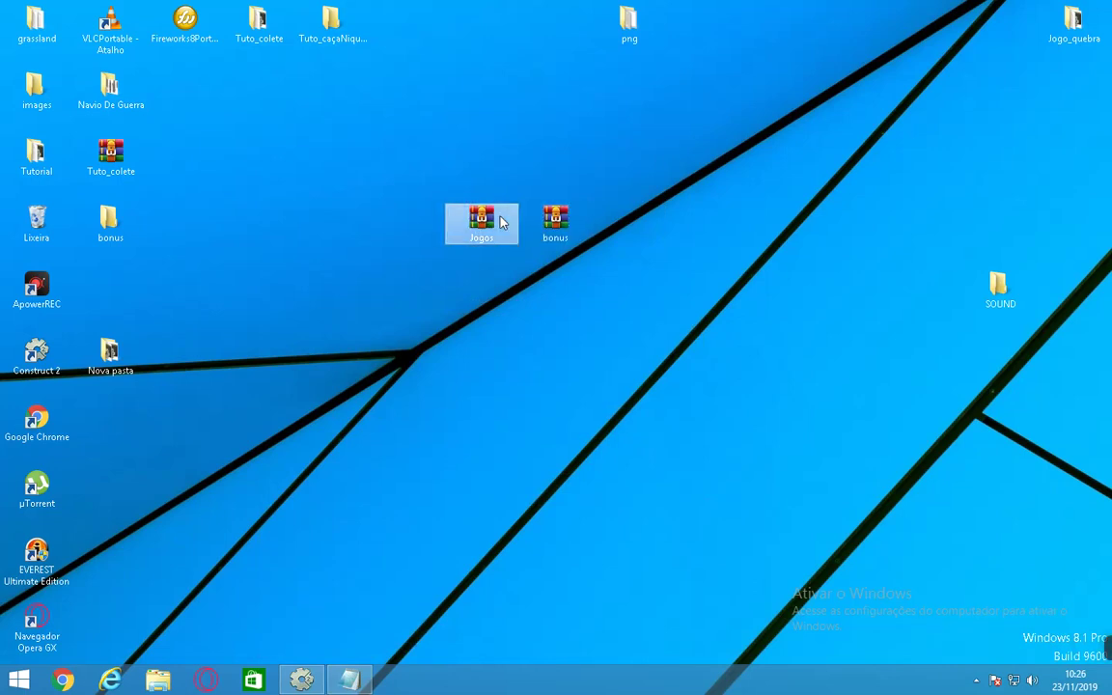
click(547, 232)
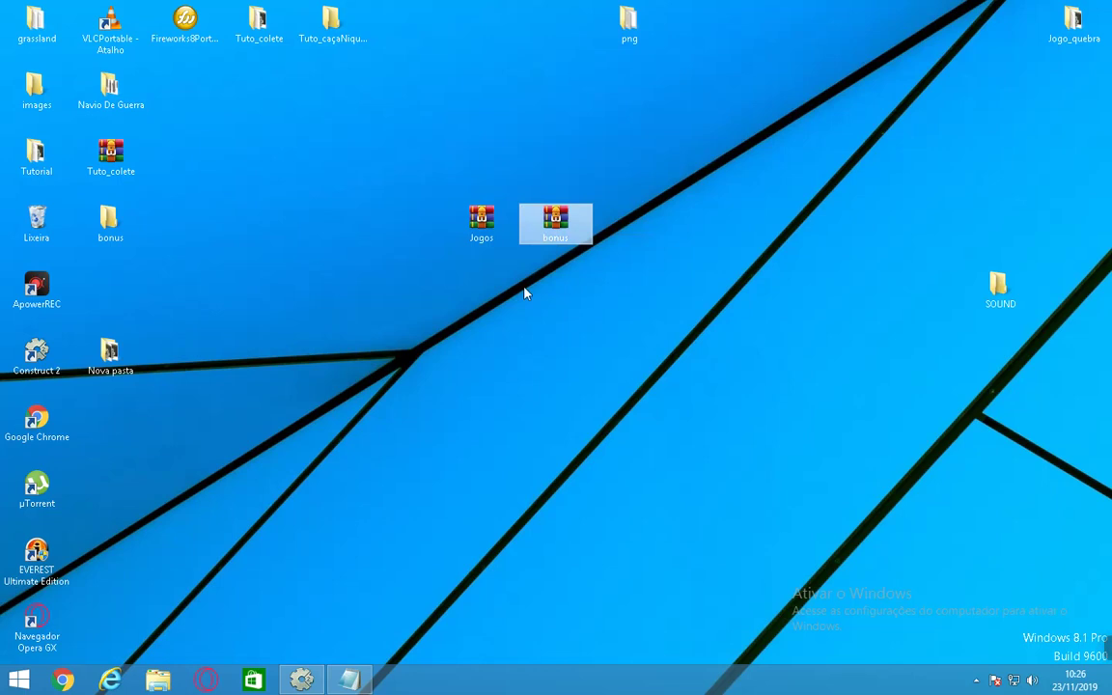
click(485, 230)
click(537, 220)
drag(401, 190, 654, 280)
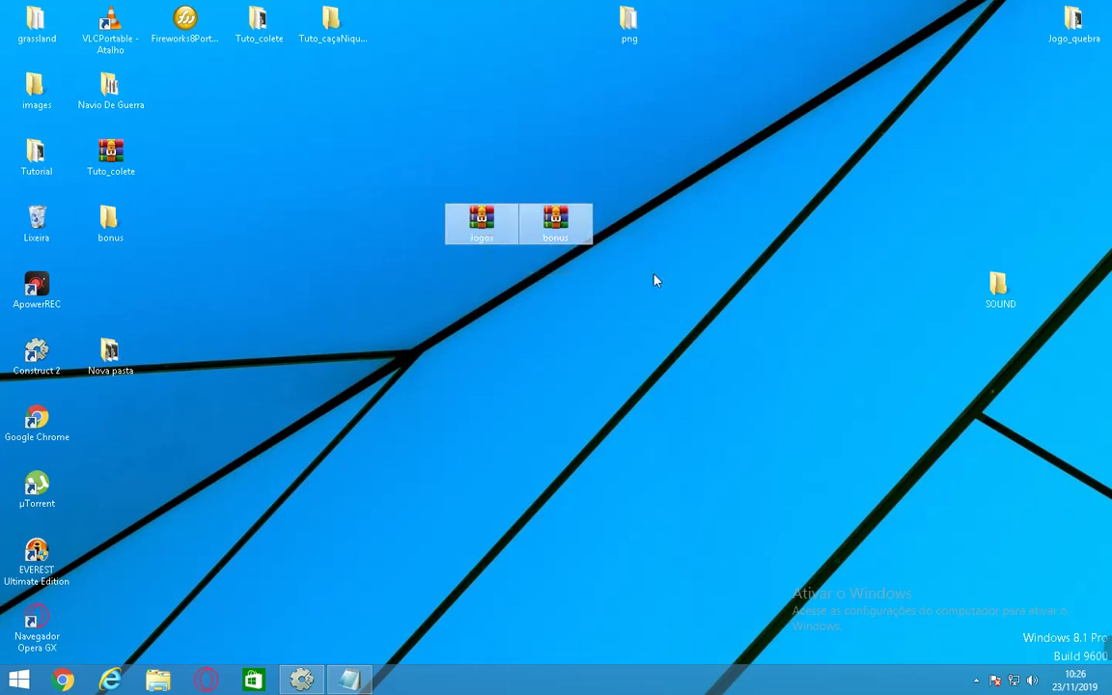
click(529, 456)
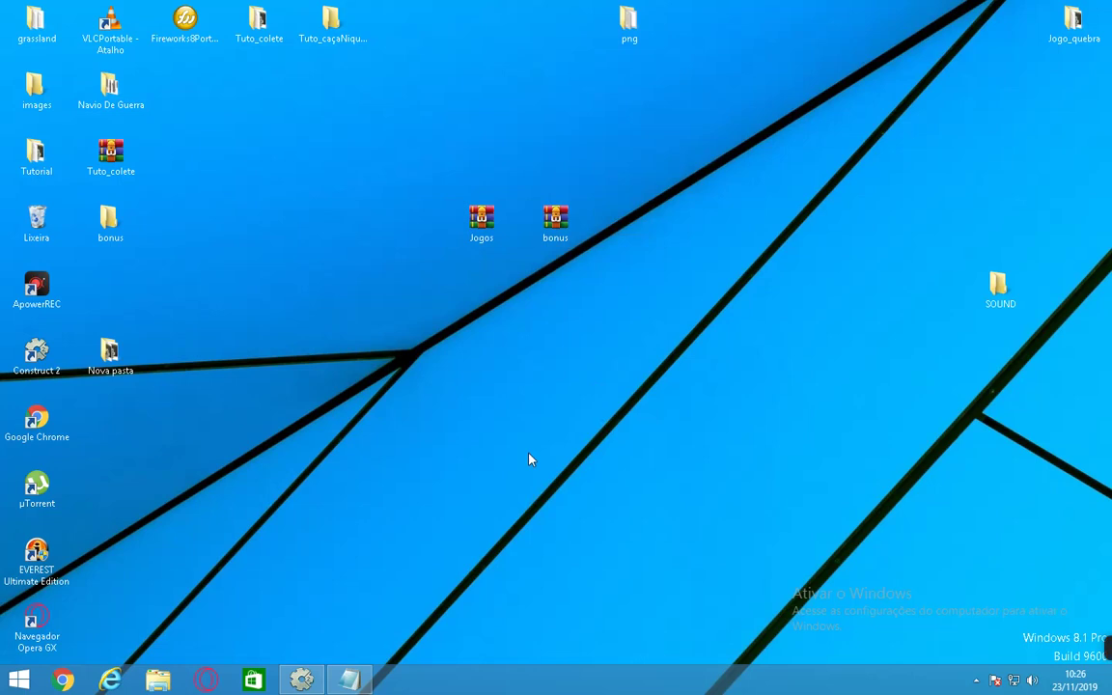
Step: Move the Jogos and bonus archives together up to the desktop's first icon row, beside the png folder
drag(405, 143, 630, 250)
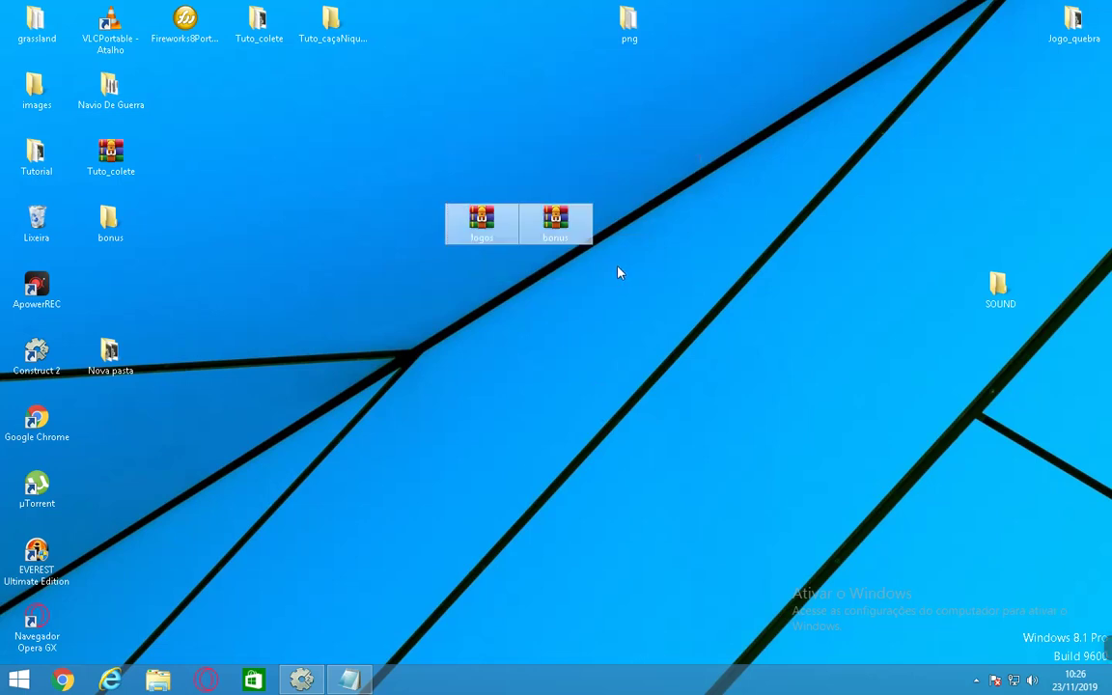
click(491, 216)
drag(415, 169, 600, 249)
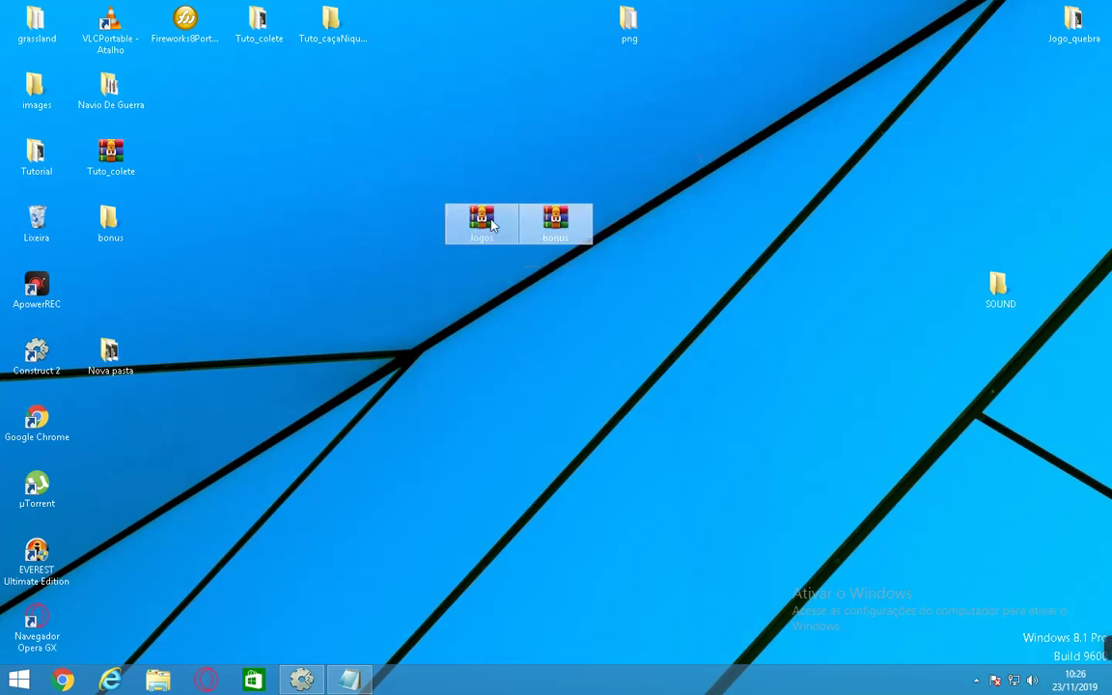
drag(488, 220, 483, 101)
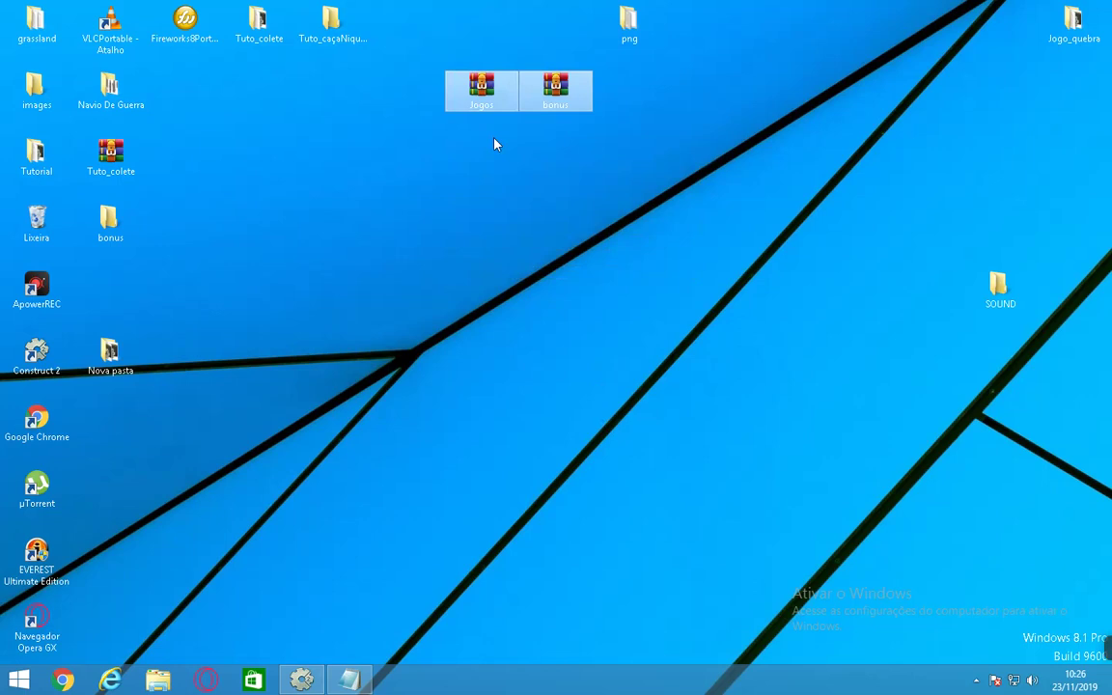
click(592, 255)
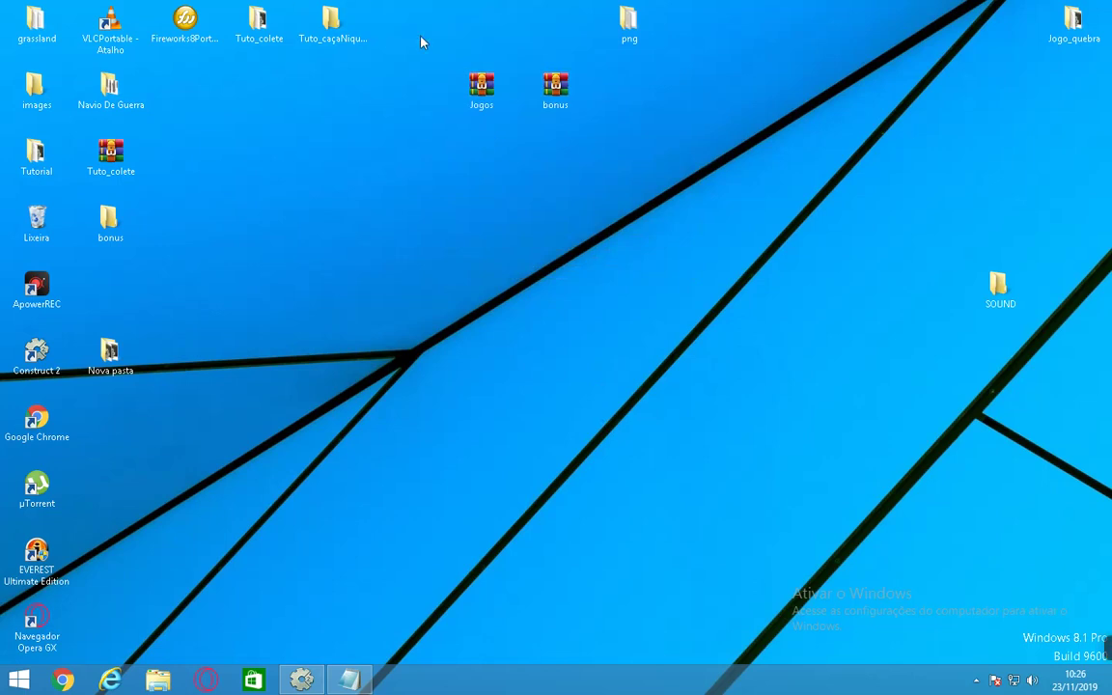
drag(501, 86, 599, 154)
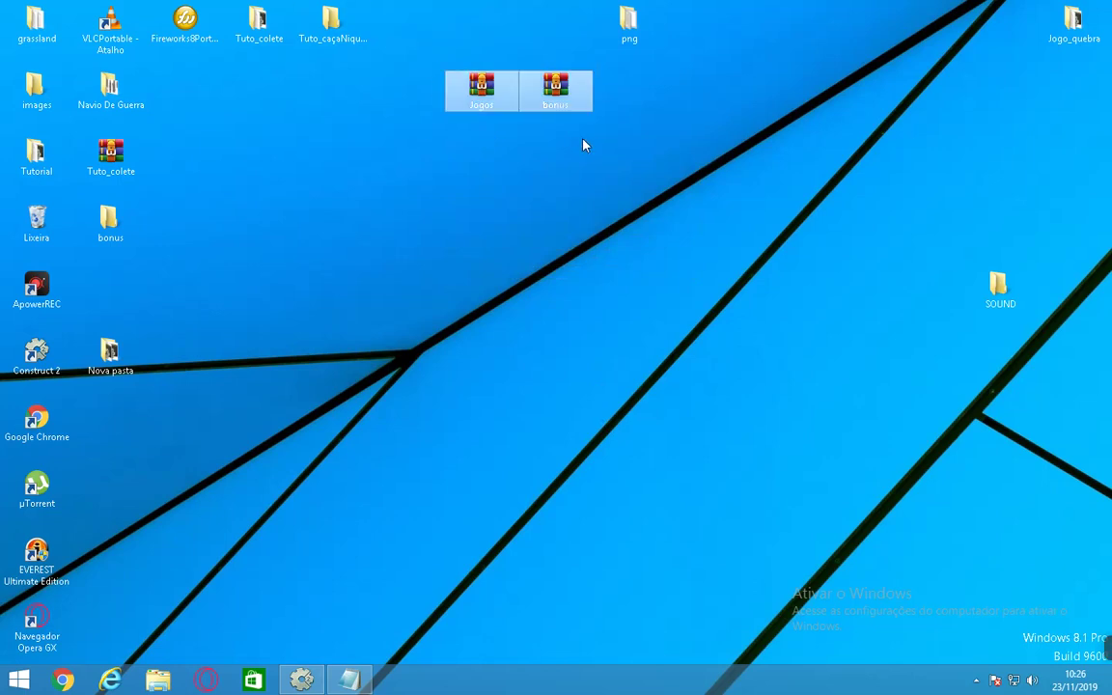
drag(449, 92, 464, 39)
click(529, 154)
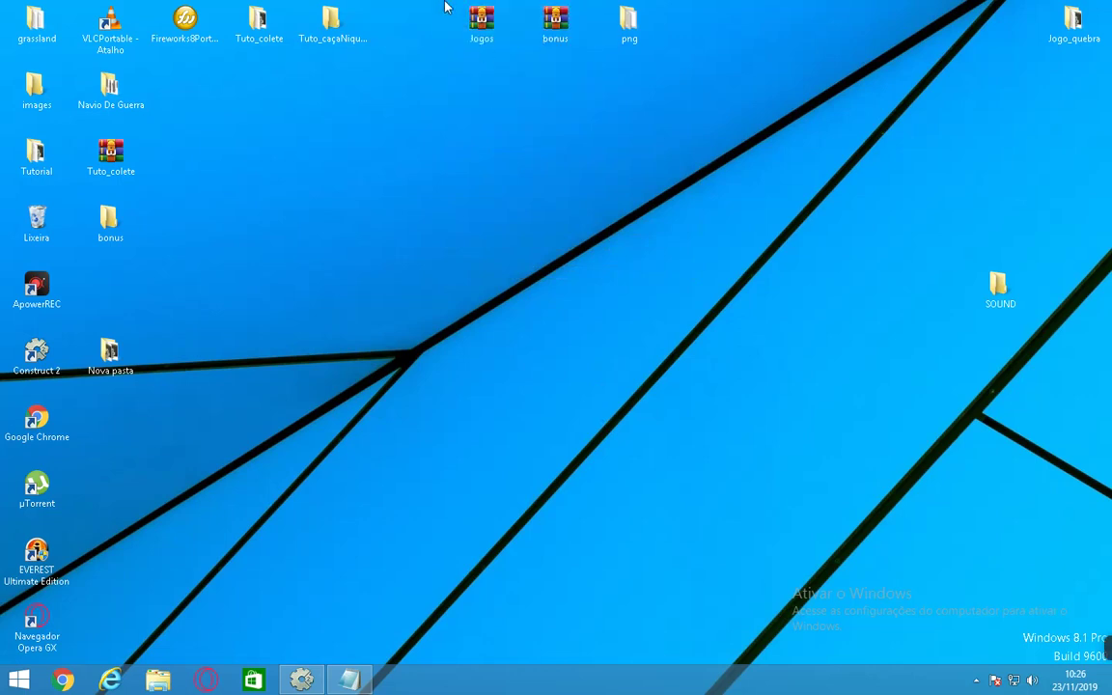
Step: Bring the Jogos and bonus archives back down to the open desktop area, one empty icon space apart
key(super)
key(super)
drag(577, 72, 378, 251)
click(479, 37)
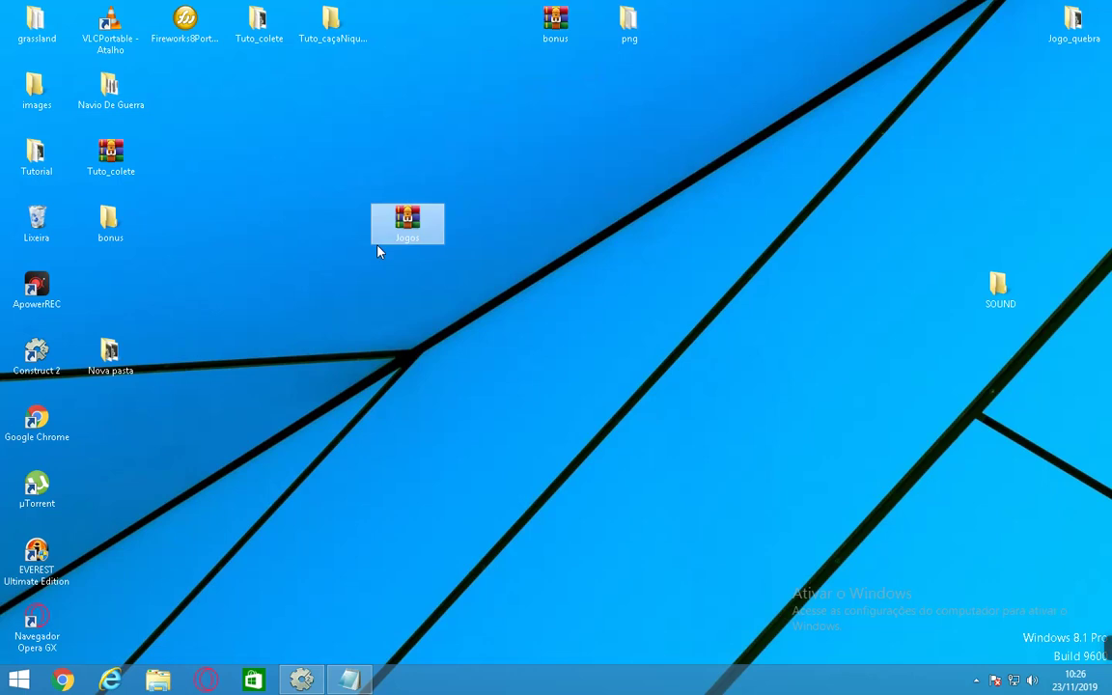
drag(543, 42, 543, 239)
drag(343, 171, 641, 305)
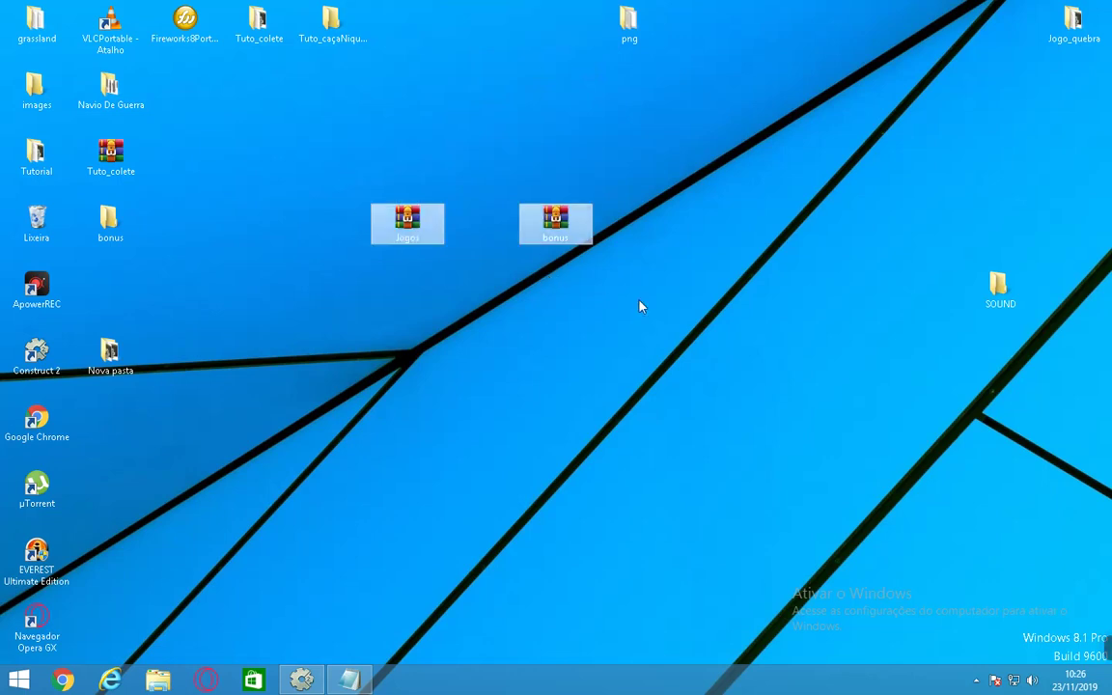
click(636, 306)
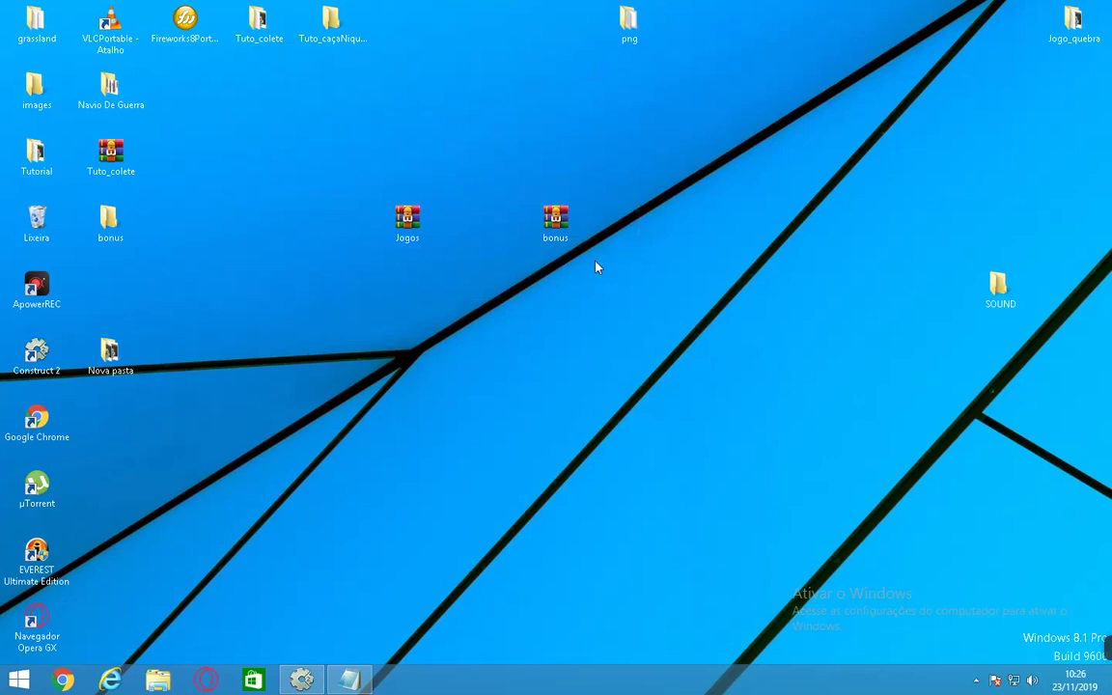
drag(564, 230, 529, 232)
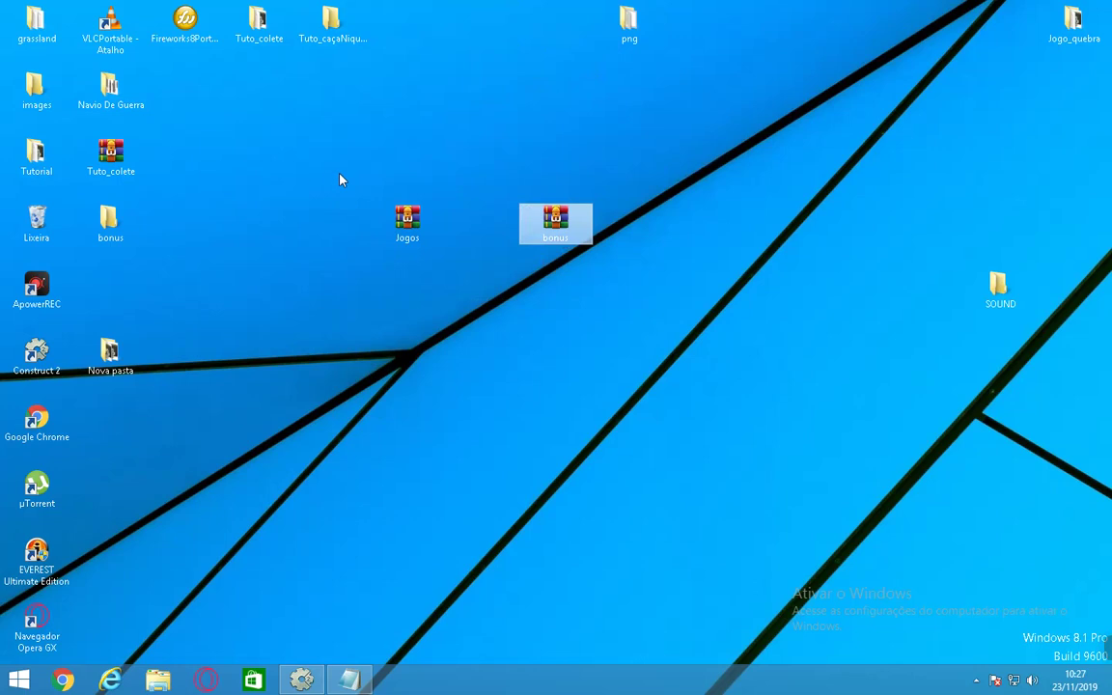
drag(340, 179, 649, 314)
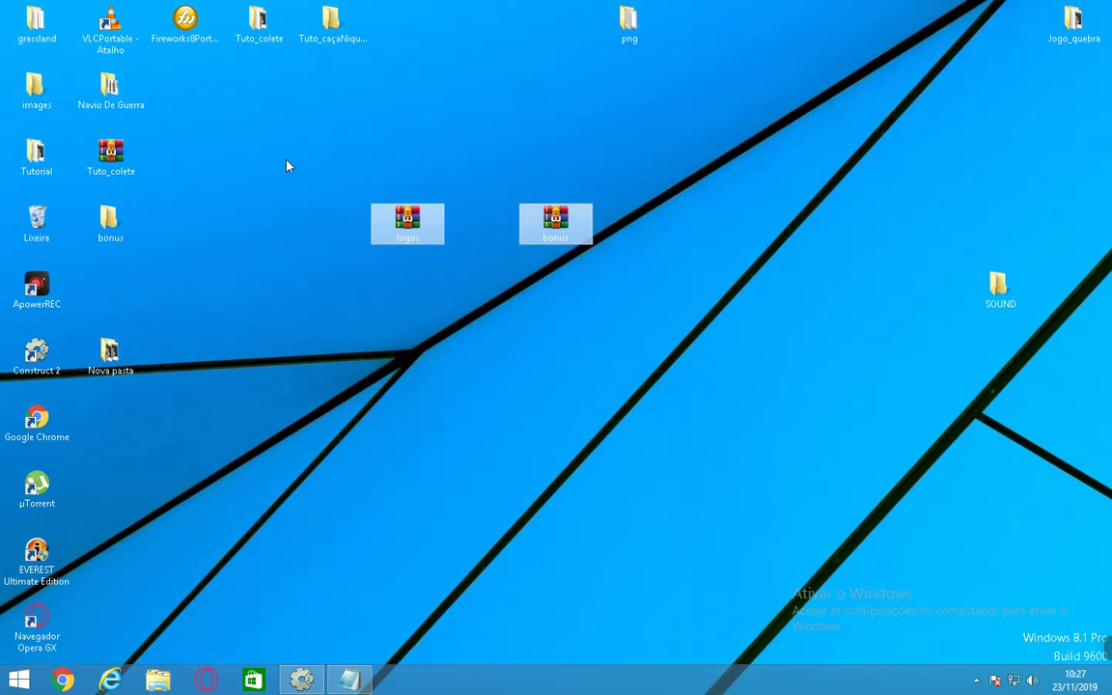
drag(287, 166, 672, 319)
click(389, 246)
click(508, 255)
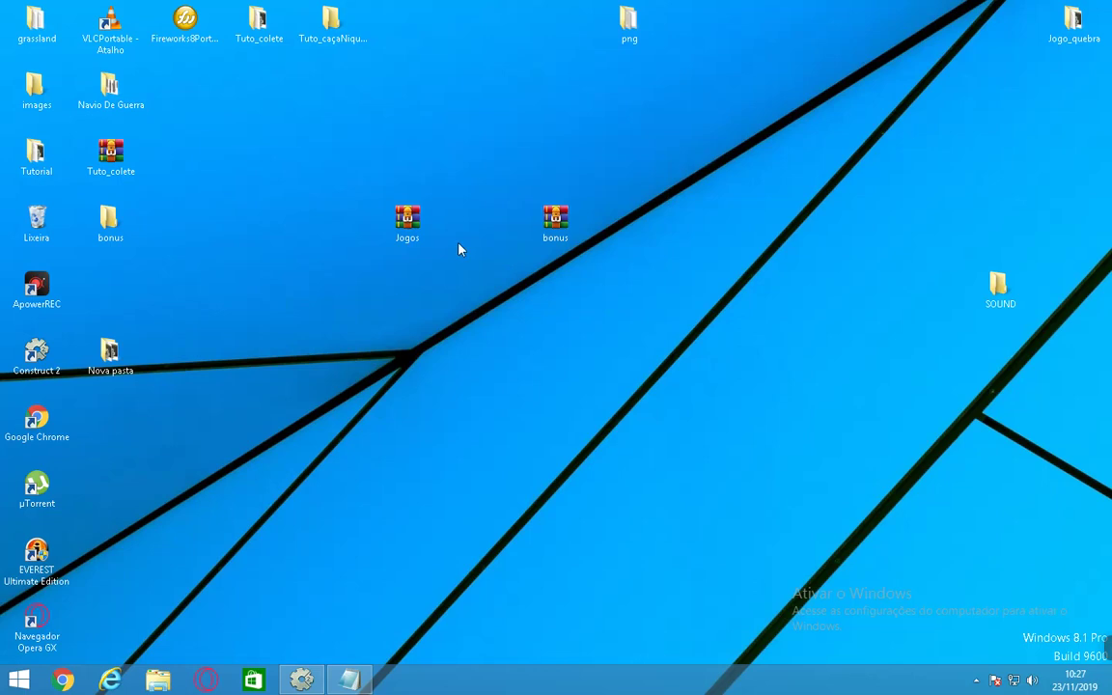
Step: Open the Jogos archive, look at its Tuto_caçaNiqueis and Tuto_colete folders, and close it
double_click(407, 224)
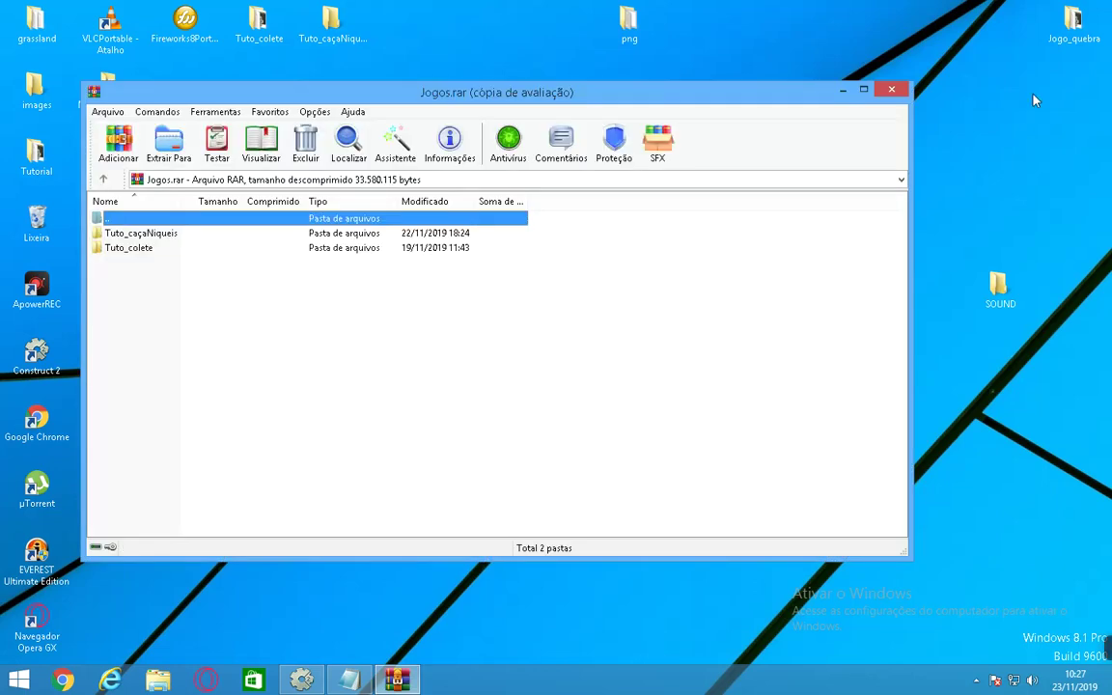
click(140, 233)
click(150, 249)
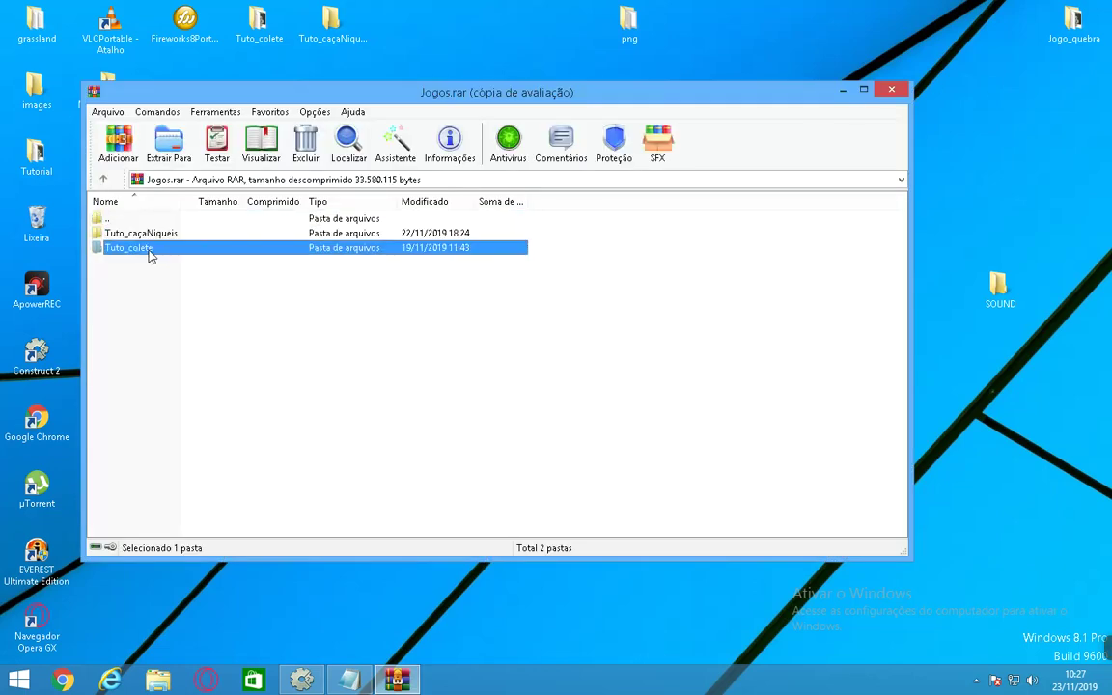
click(891, 89)
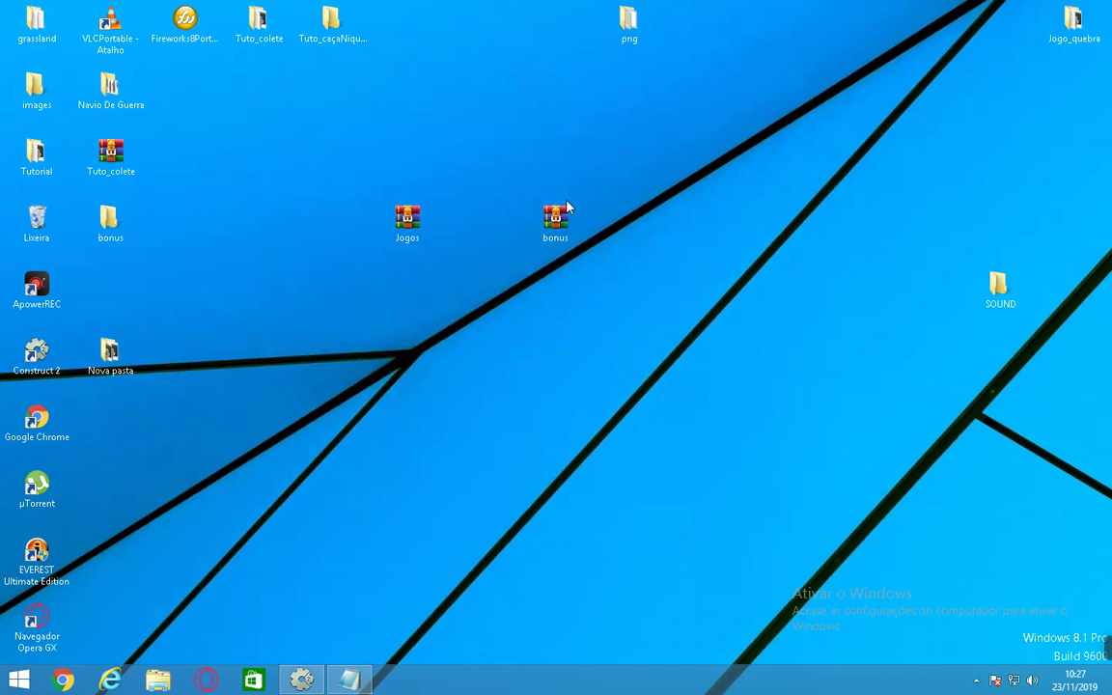
Step: Move the bonus archive directly next to the Jogos archive on the desktop
drag(557, 221, 491, 223)
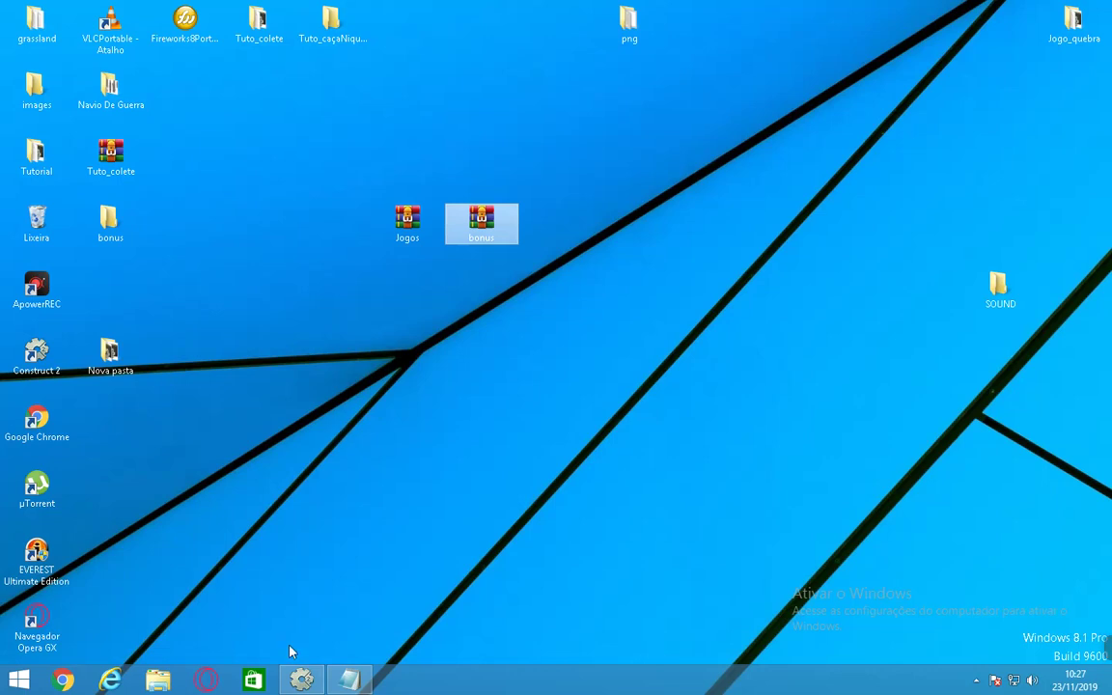
Step: Switch to Construct 2, review the ES_Game event sheet and the Layout 1, Tela_inicio and TelaInic layouts, and return to the desktop
click(303, 682)
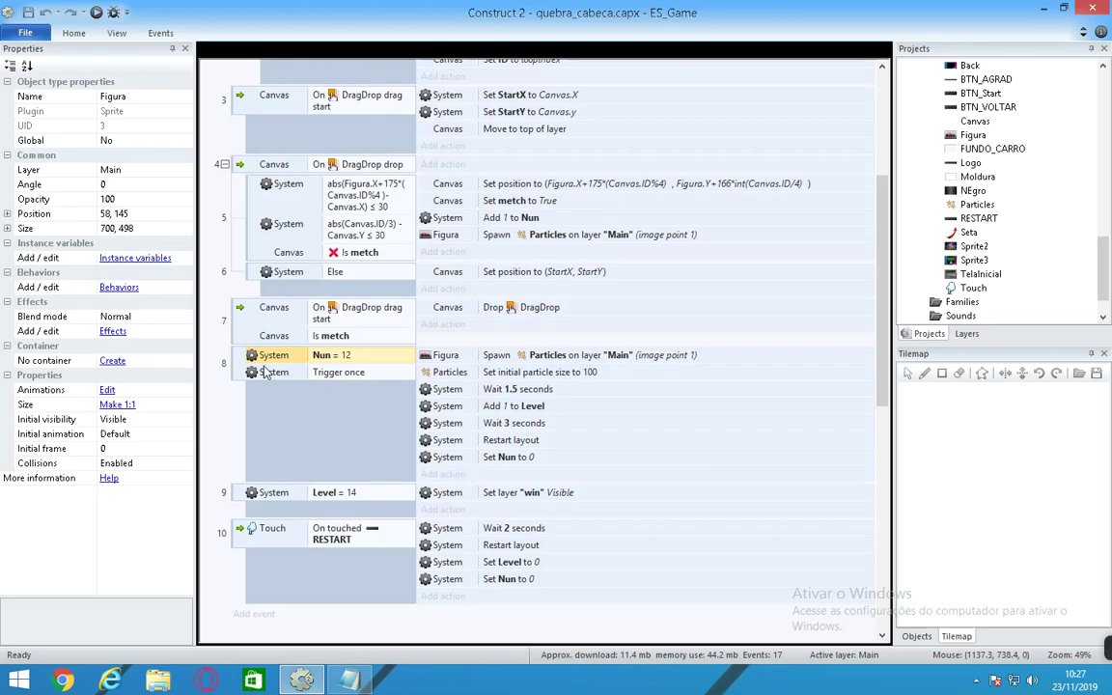
scroll(775, 208, up, 5)
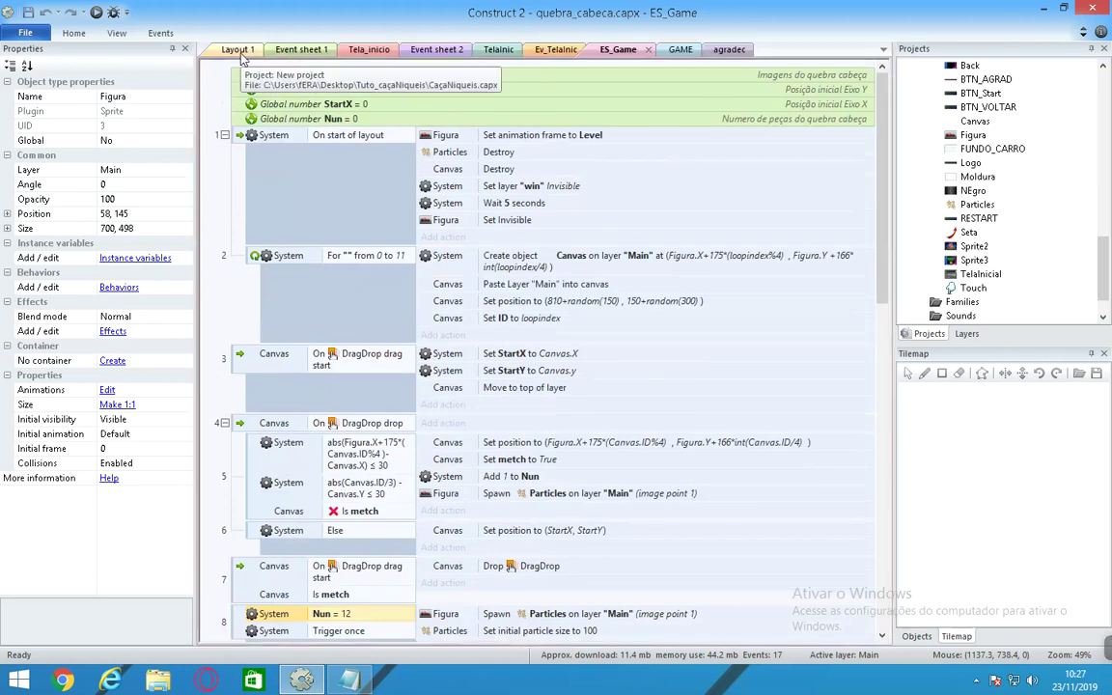
click(242, 54)
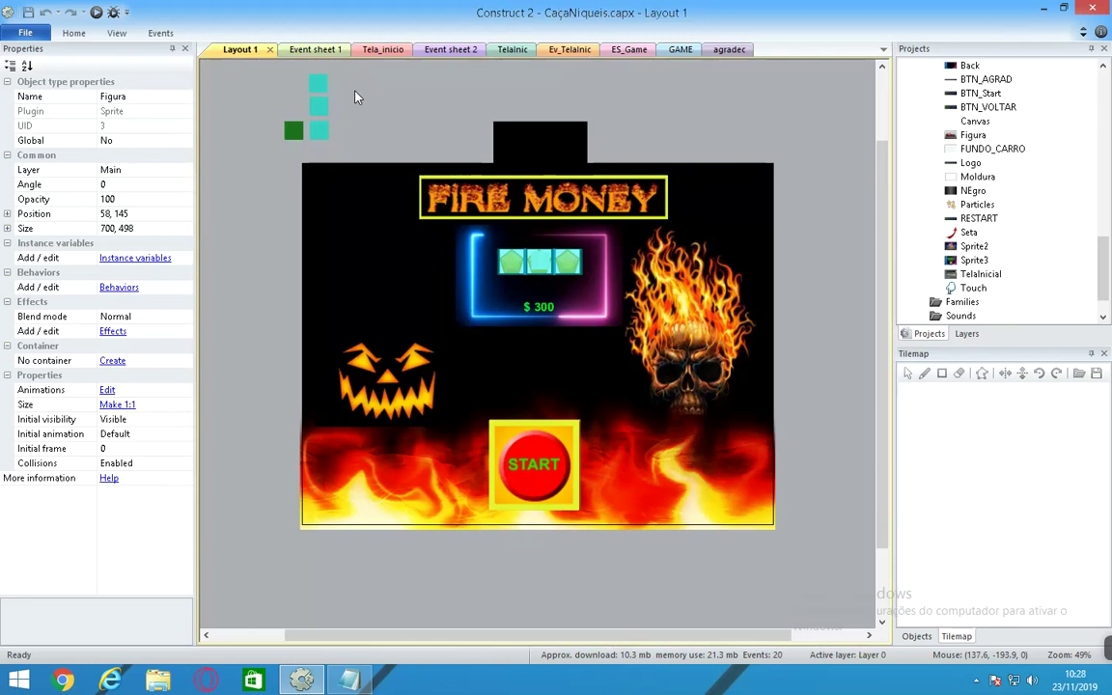
click(390, 50)
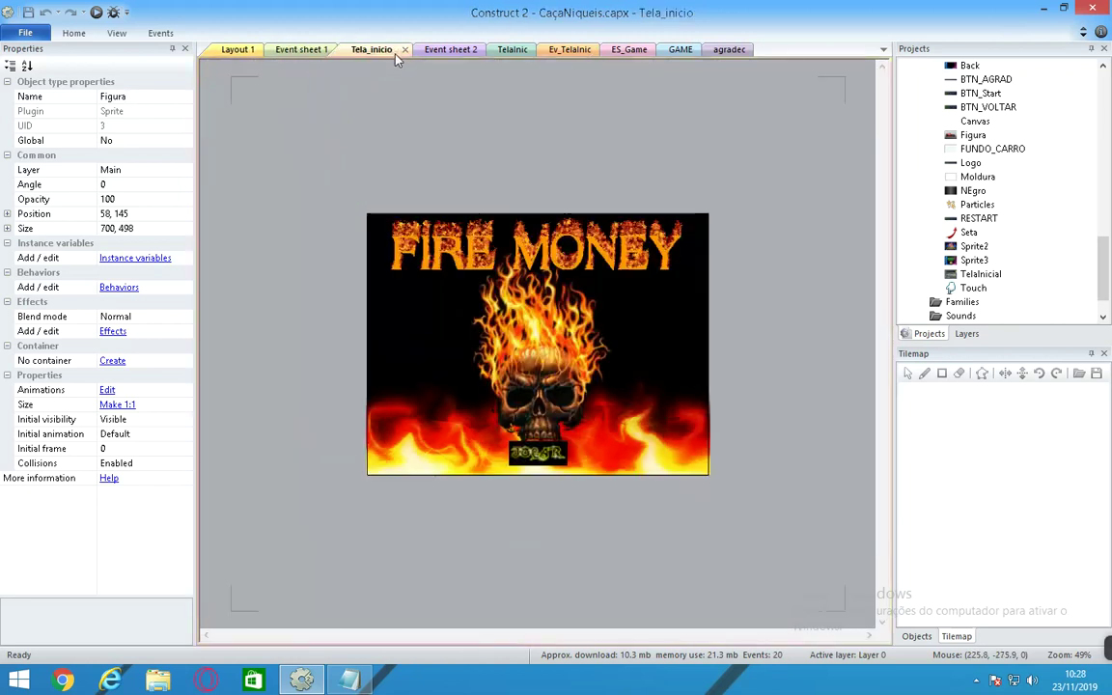
click(528, 51)
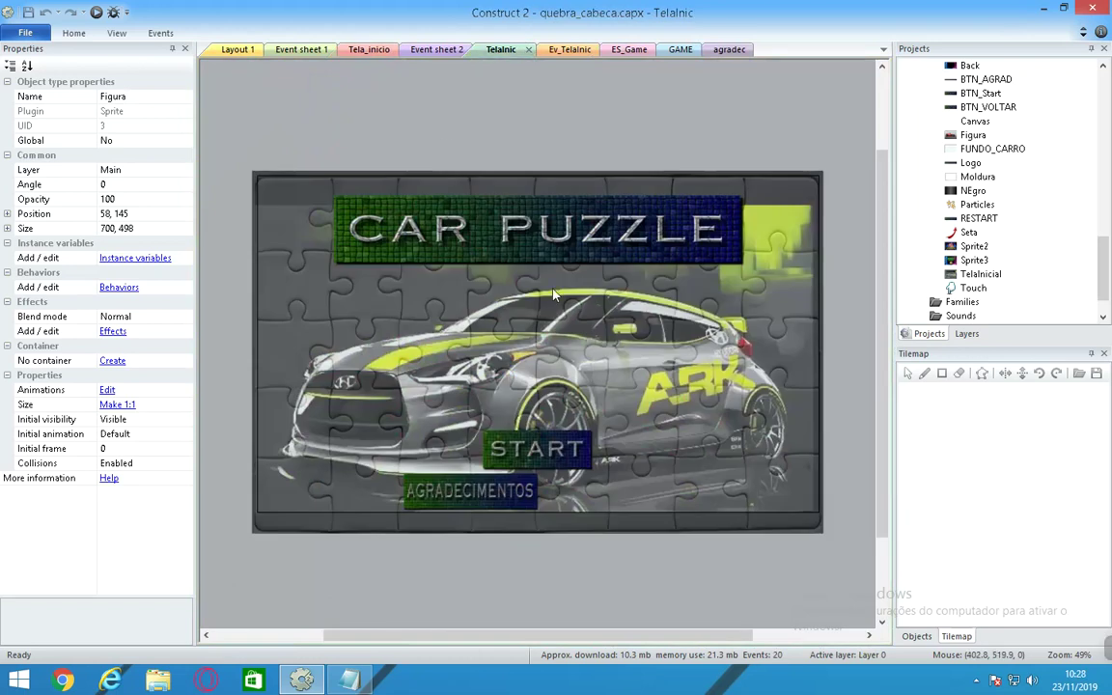
click(359, 50)
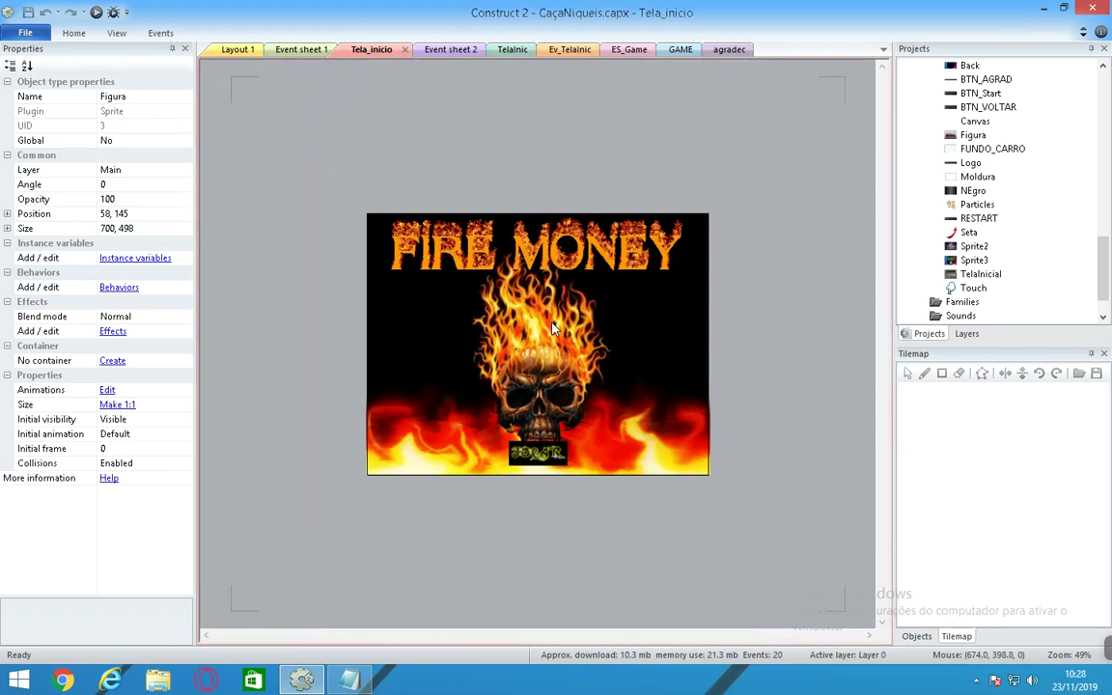
click(1045, 9)
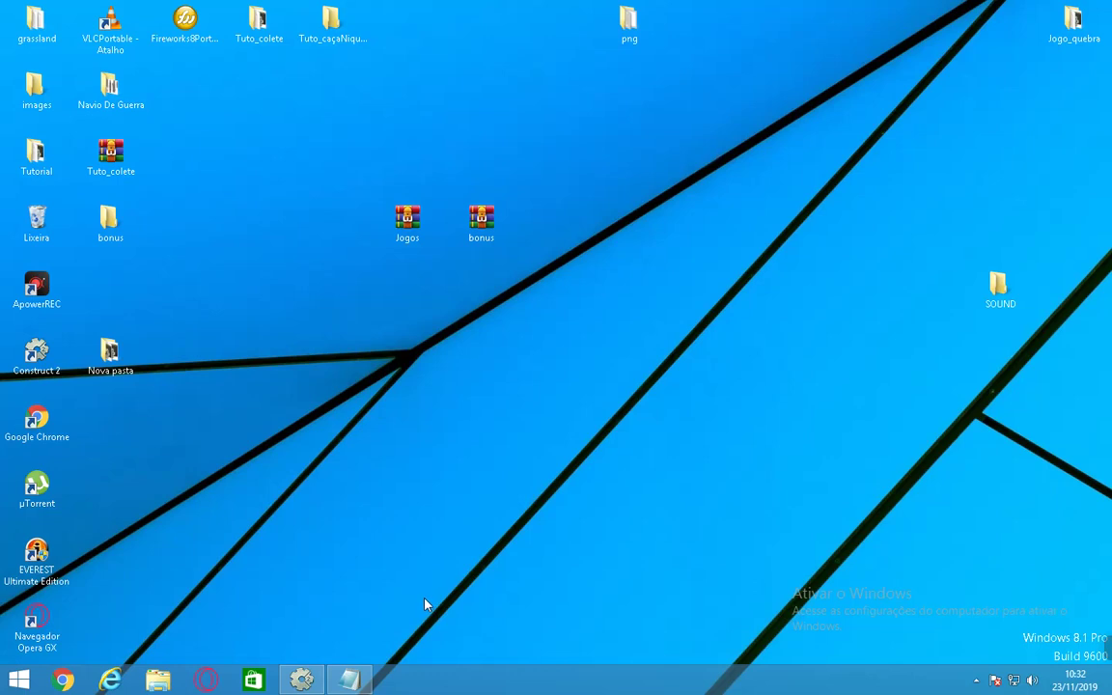
Step: Move the Jogos archive to the other side of the bonus archive, in the same row with a gap between them
click(410, 240)
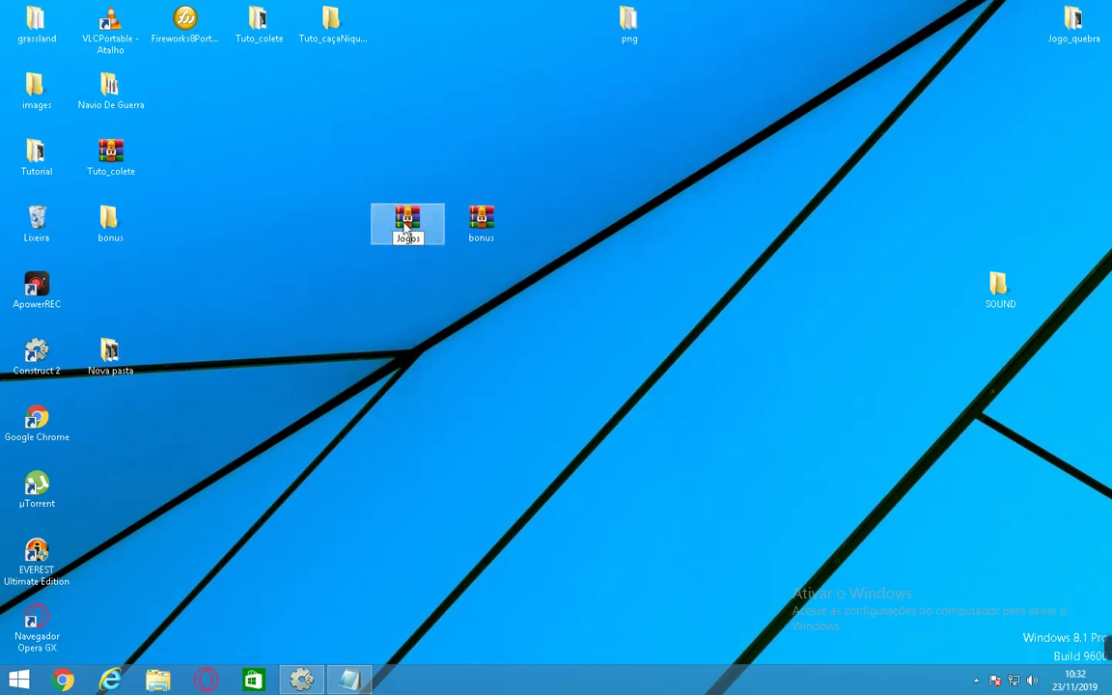
drag(404, 223, 635, 167)
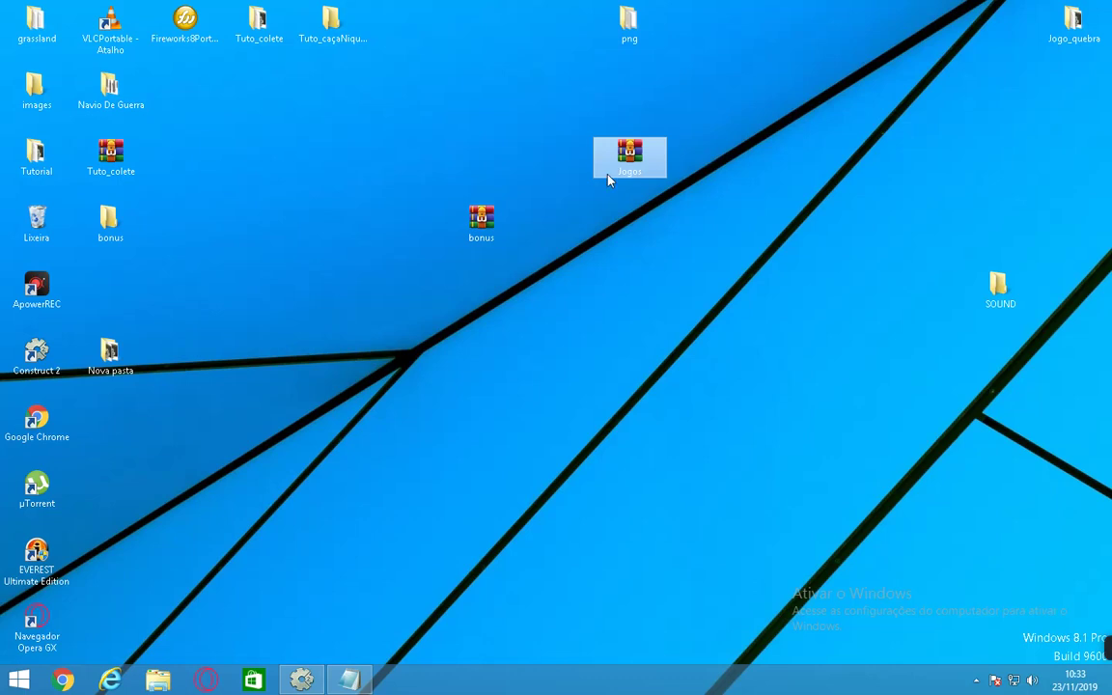
drag(609, 180, 683, 246)
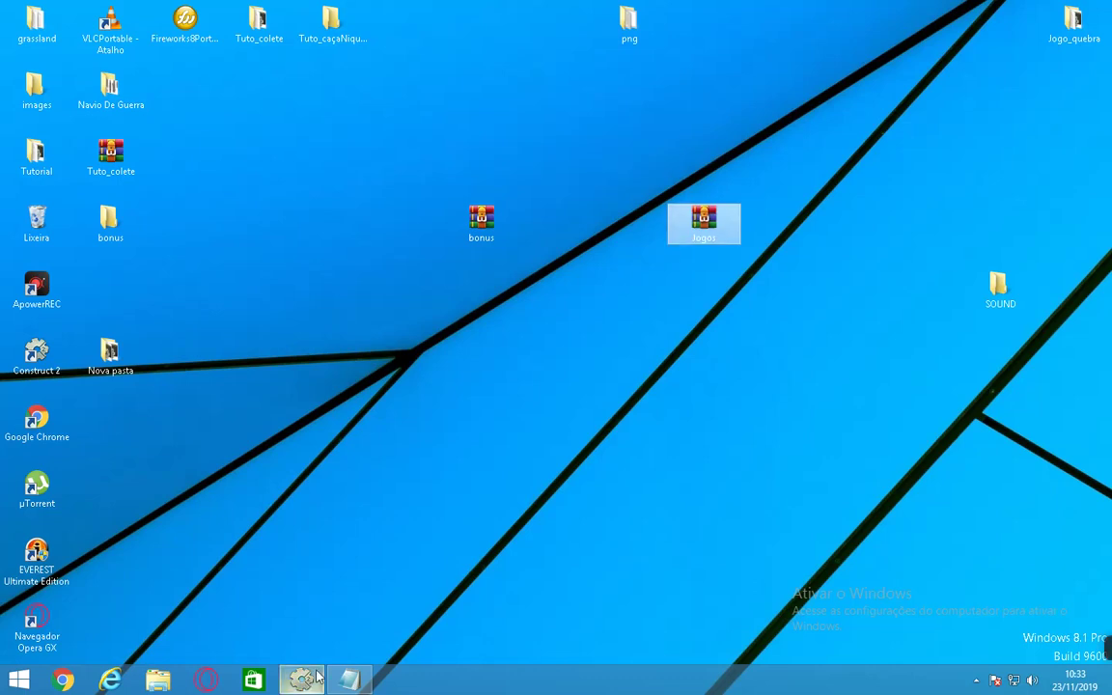
Step: Return to Construct 2 and run the Tela_inicio layout of the CaçaNiqueis project in the browser
mouse_move(307, 680)
click(272, 610)
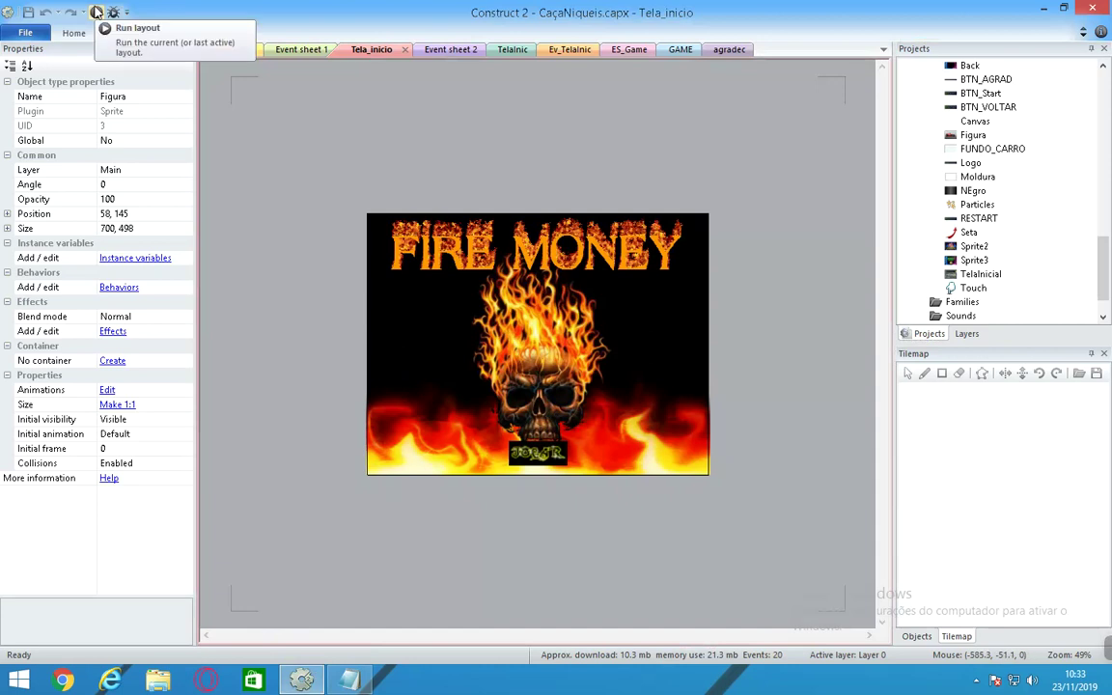
click(96, 12)
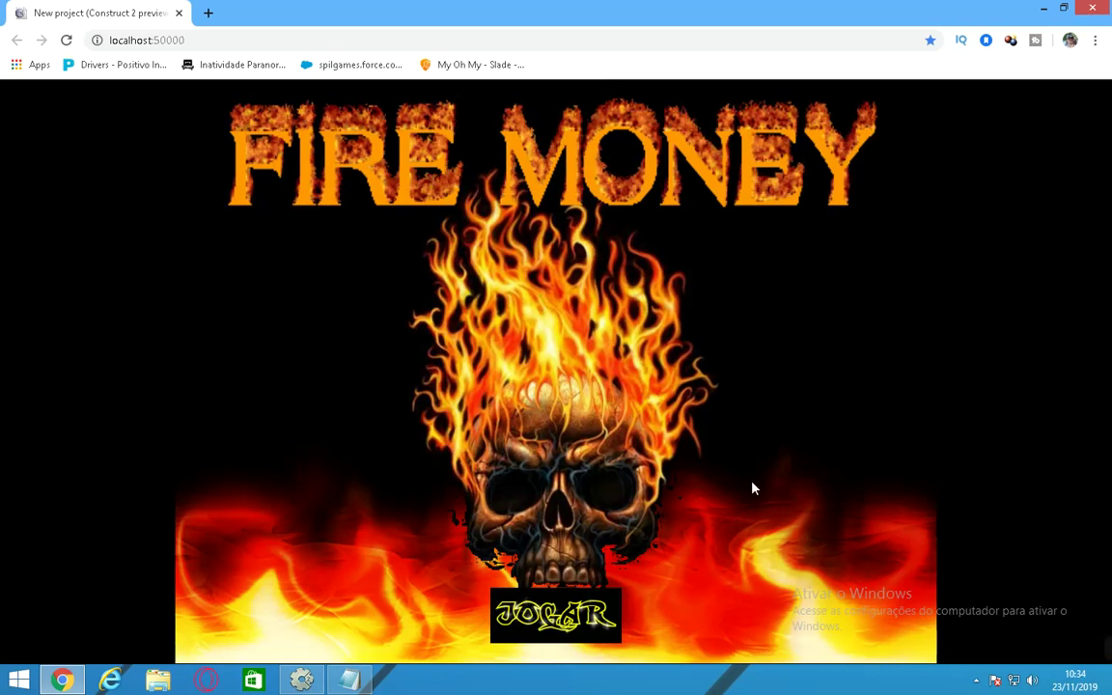
Step: Start the Fire Money game from its title screen and spin the slot machine reels five times
click(561, 607)
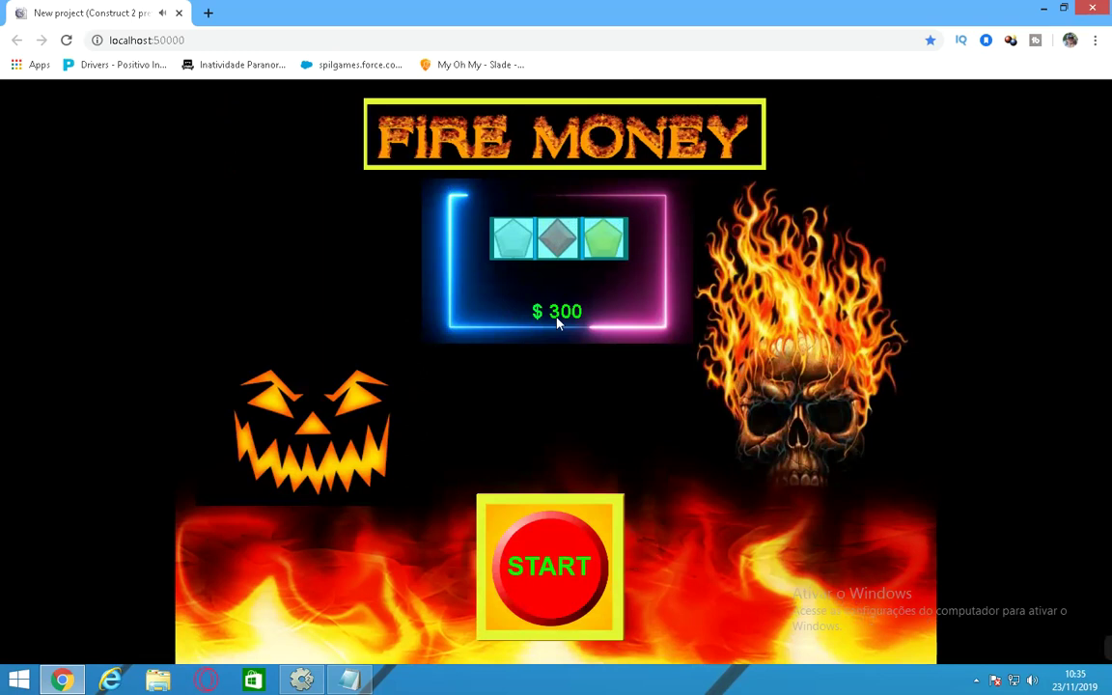
click(554, 592)
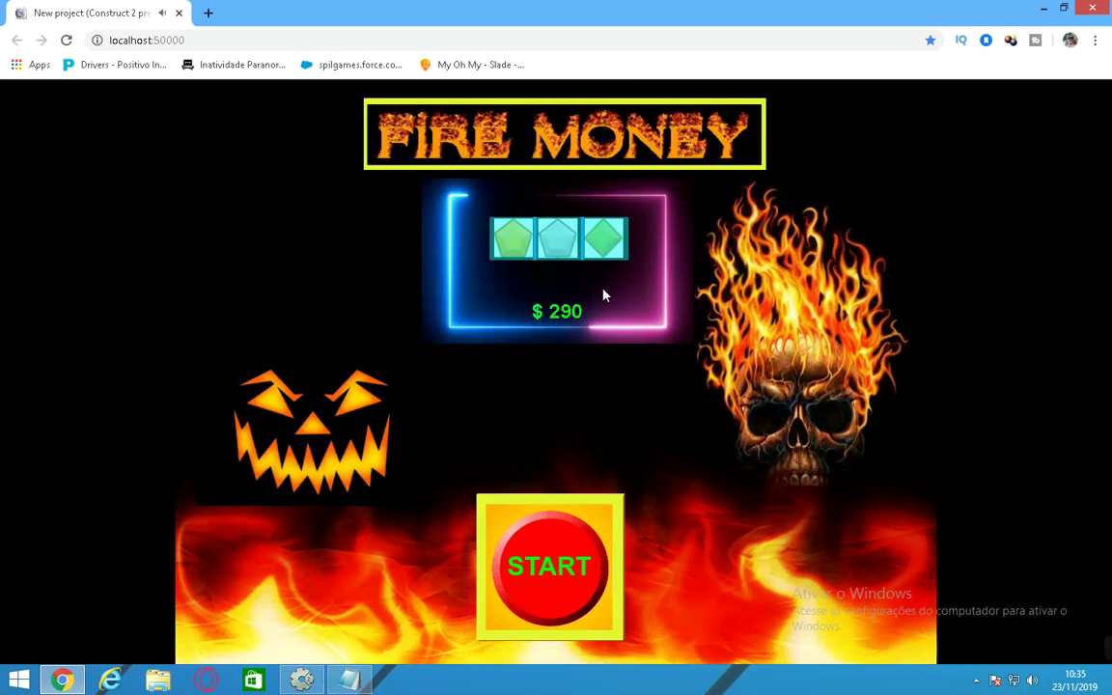
click(554, 565)
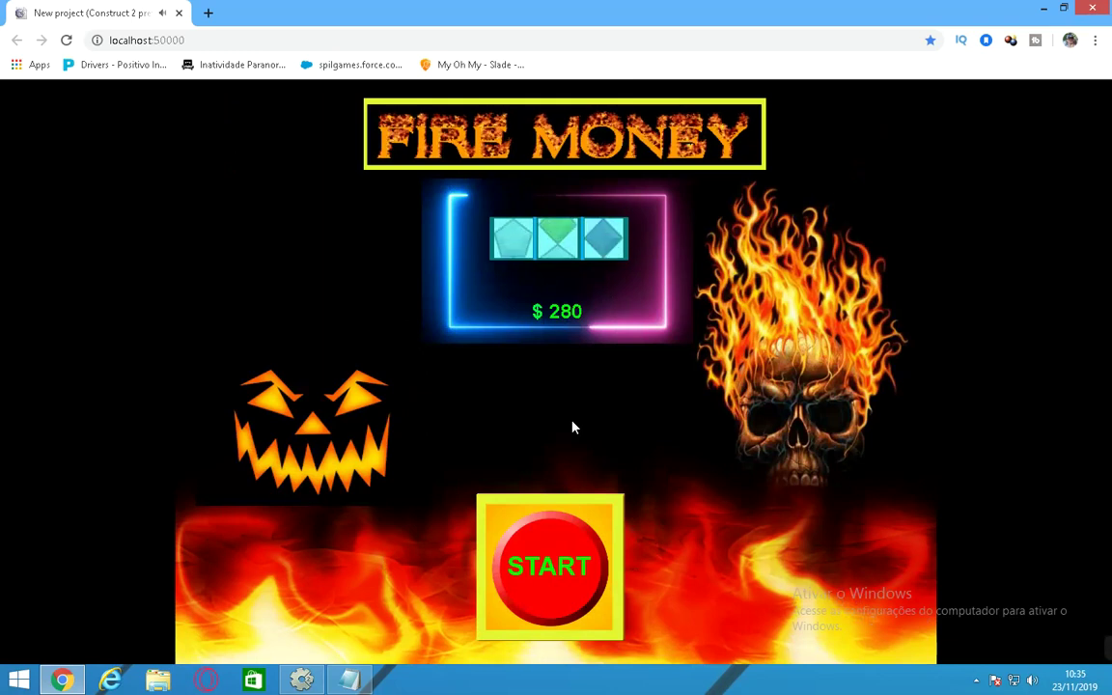
click(546, 592)
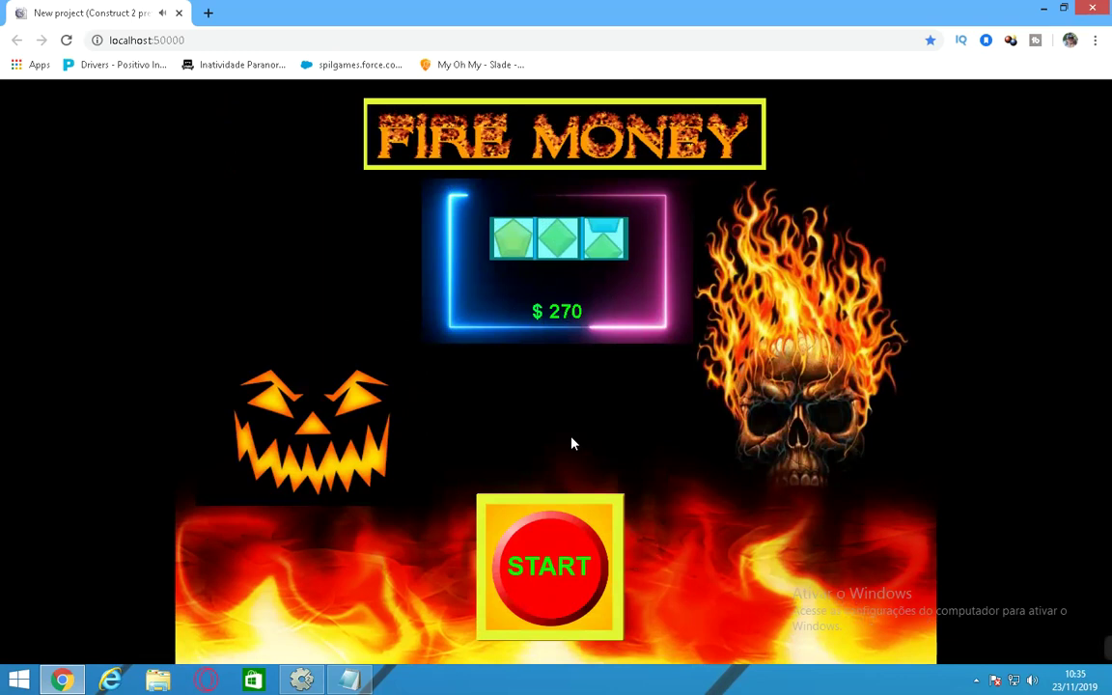
click(566, 573)
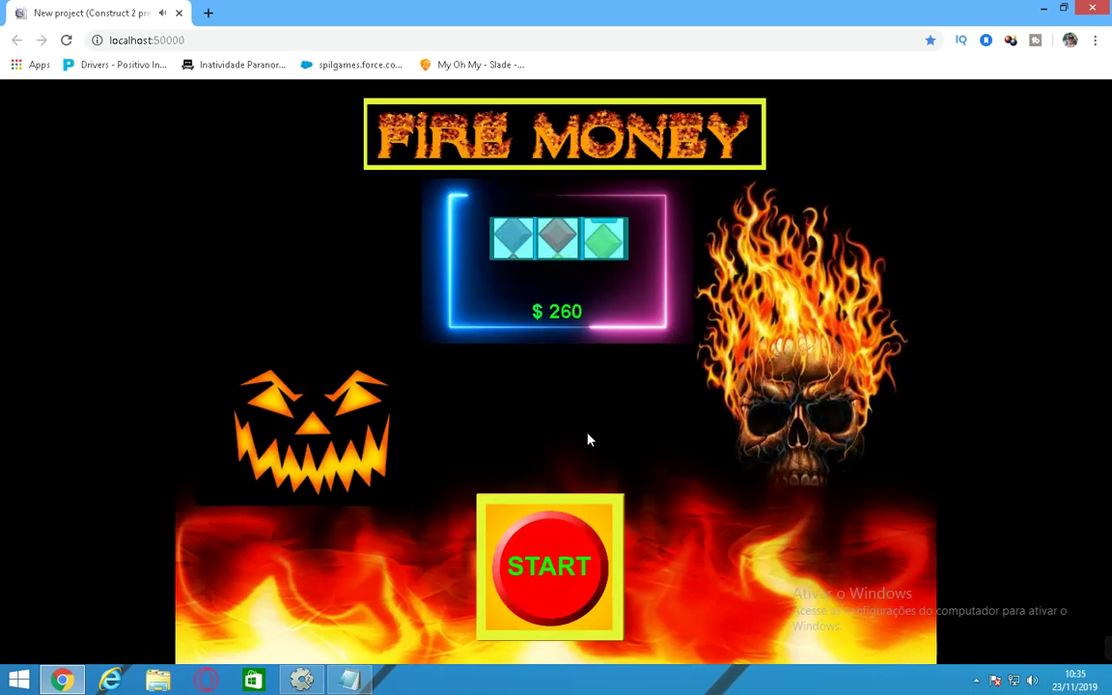
click(552, 576)
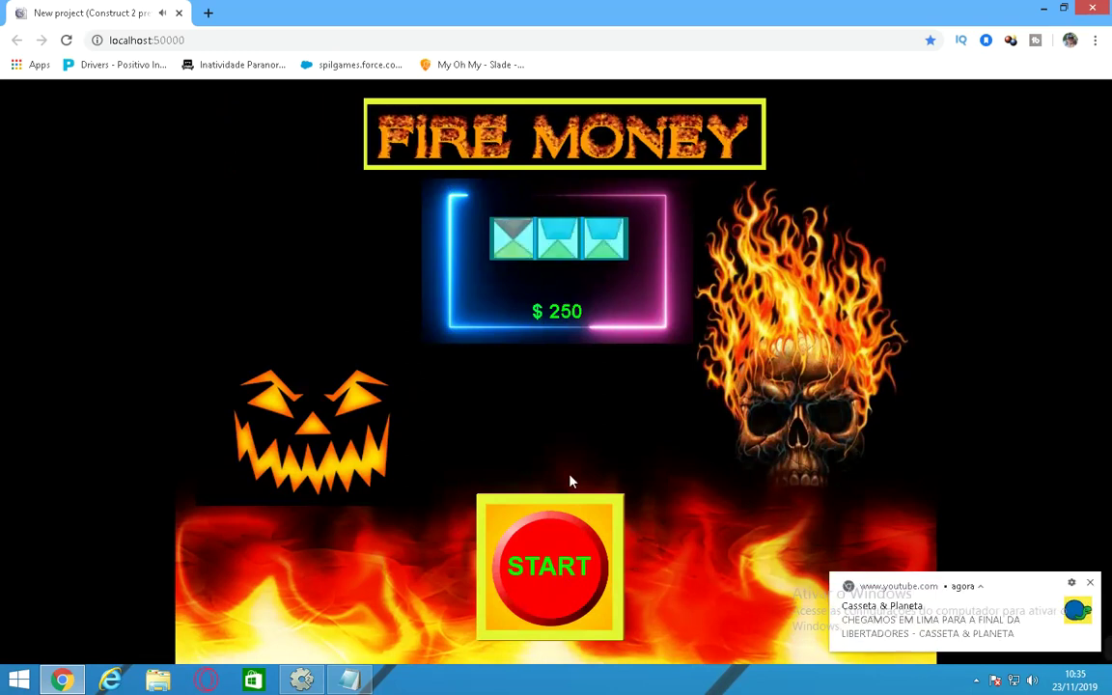
Step: Dismiss the YouTube notification and spin the Fire Money reels four more times
click(1089, 586)
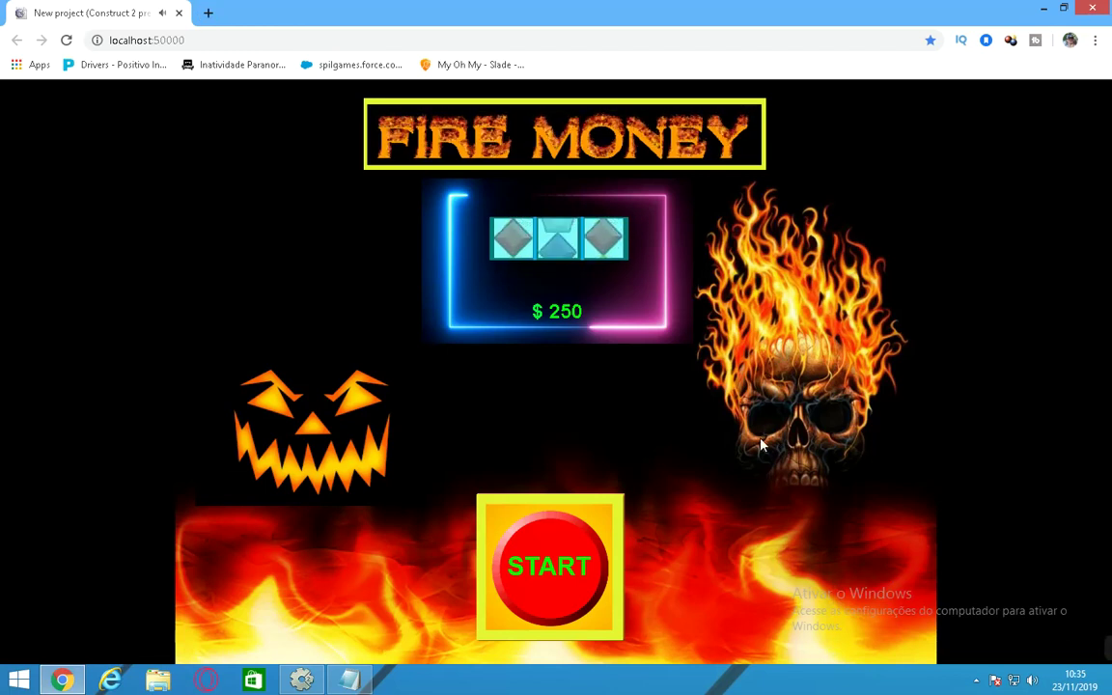
click(574, 576)
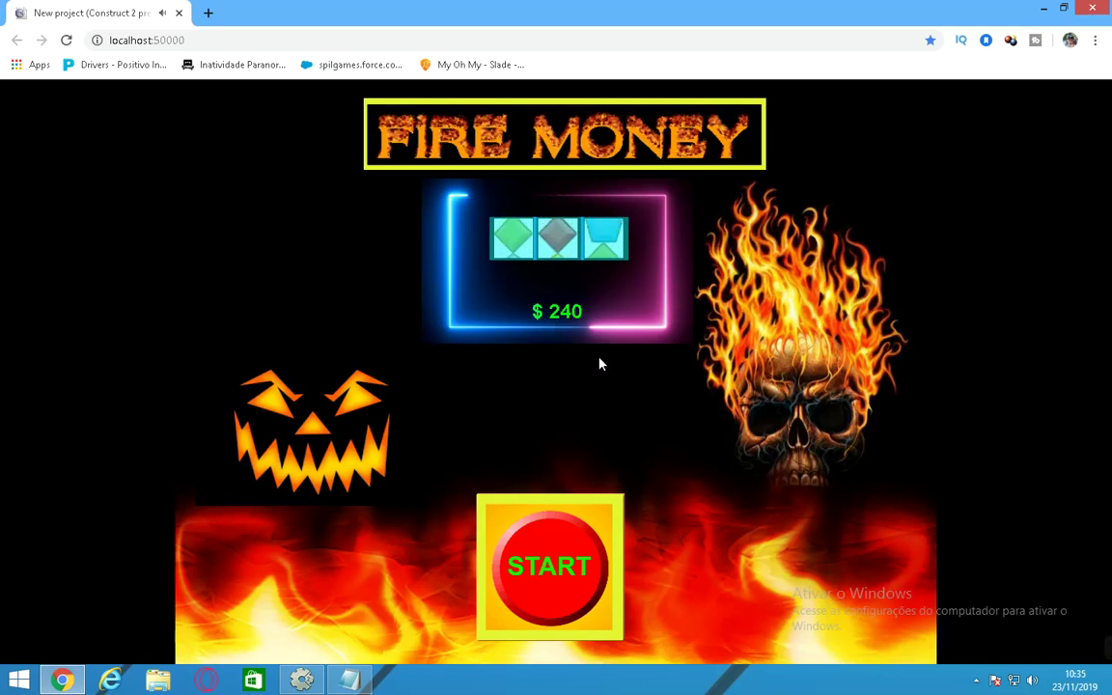
click(546, 563)
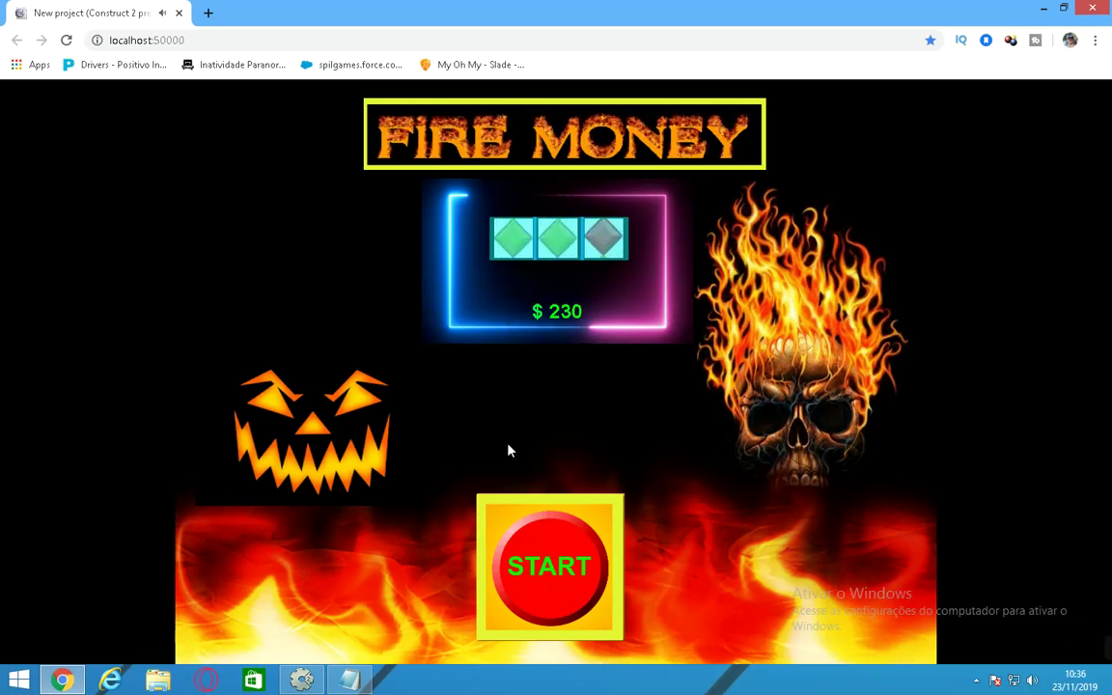
click(548, 565)
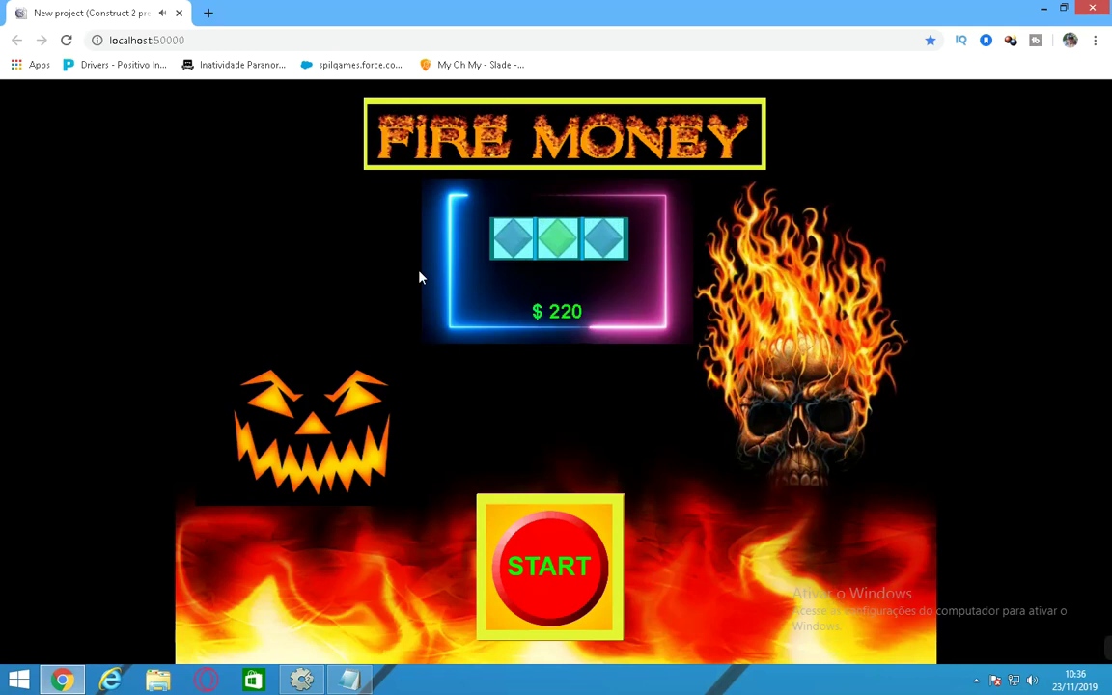
click(544, 581)
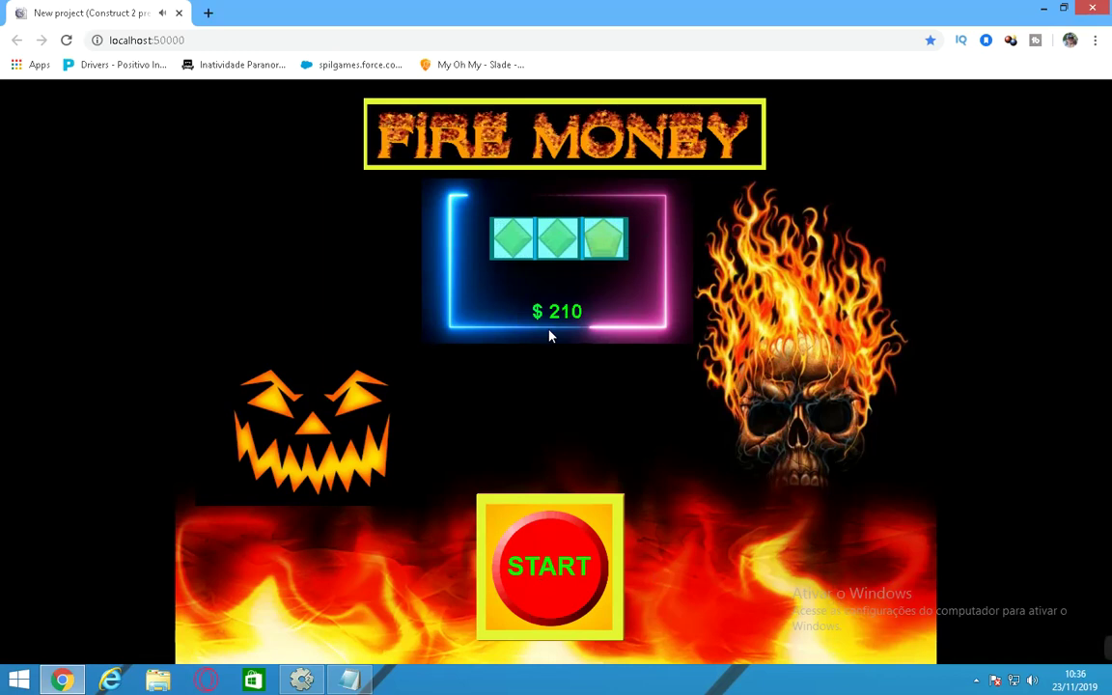
Step: Close the Fire Money preview and run the TelaInic layout of the quebra_cabeca project in the browser
click(1090, 8)
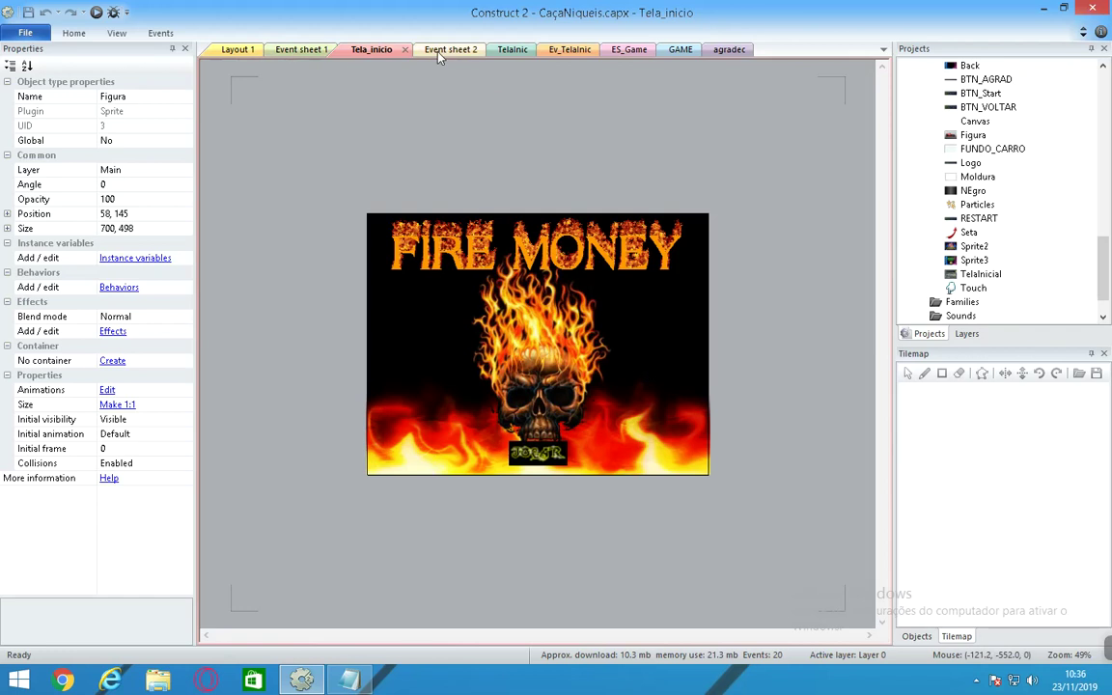
click(504, 50)
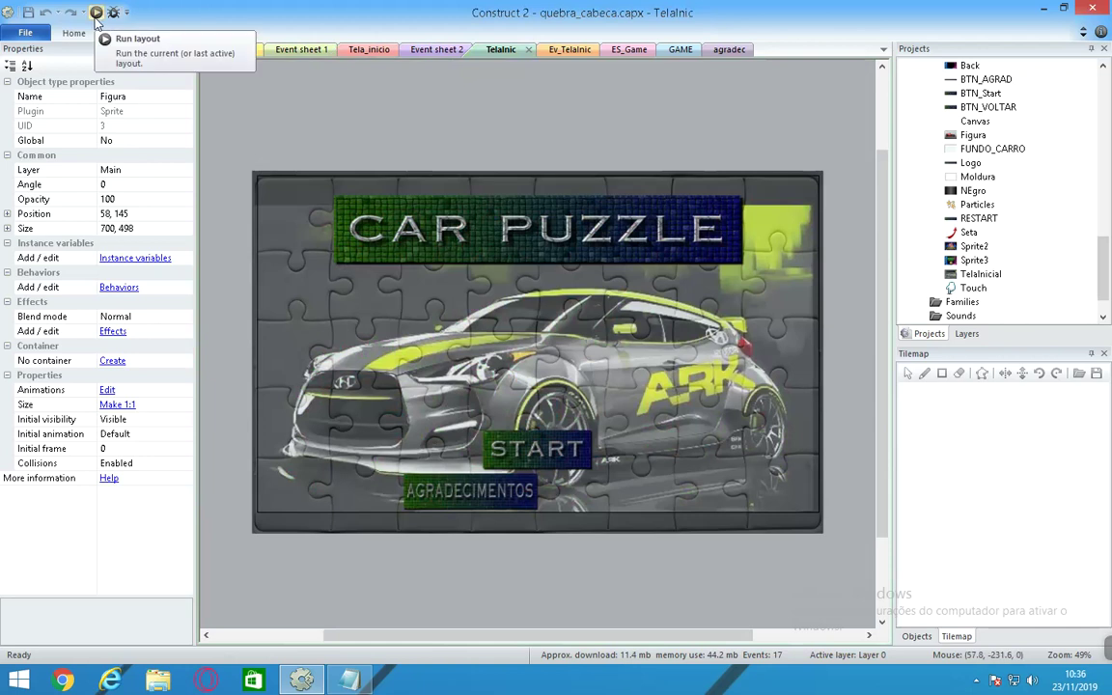
click(96, 14)
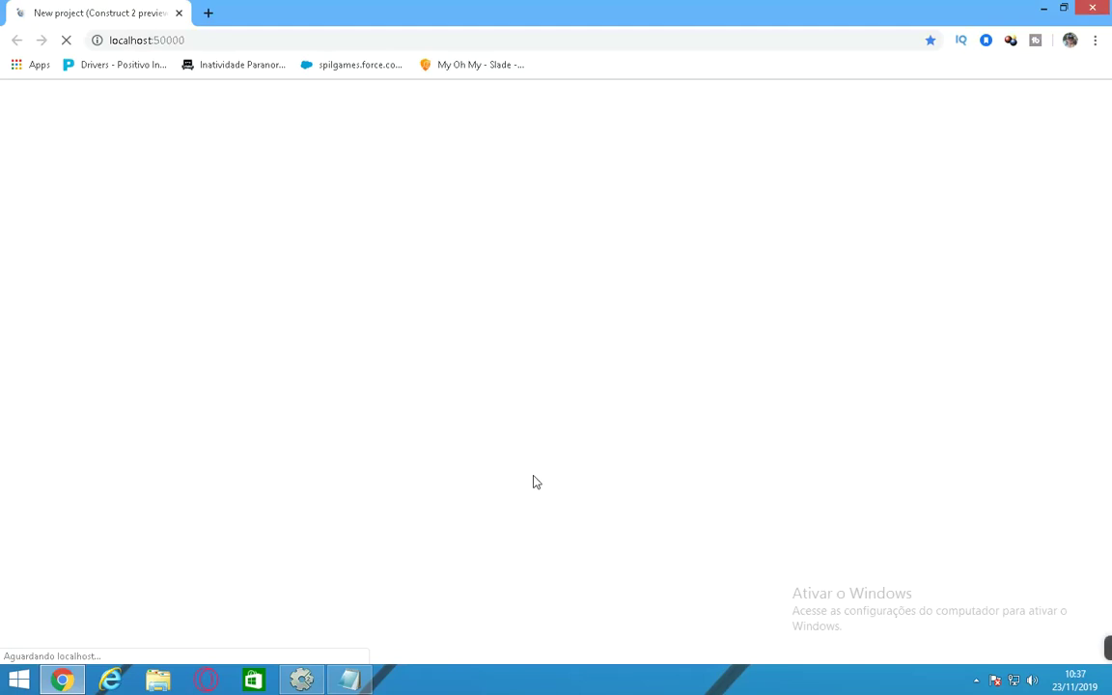
Step: Compare the AGRADECIMENTOS button in the Construct 2 layout with the running Car Puzzle preview, and return to the preview
key(alt+Tab)
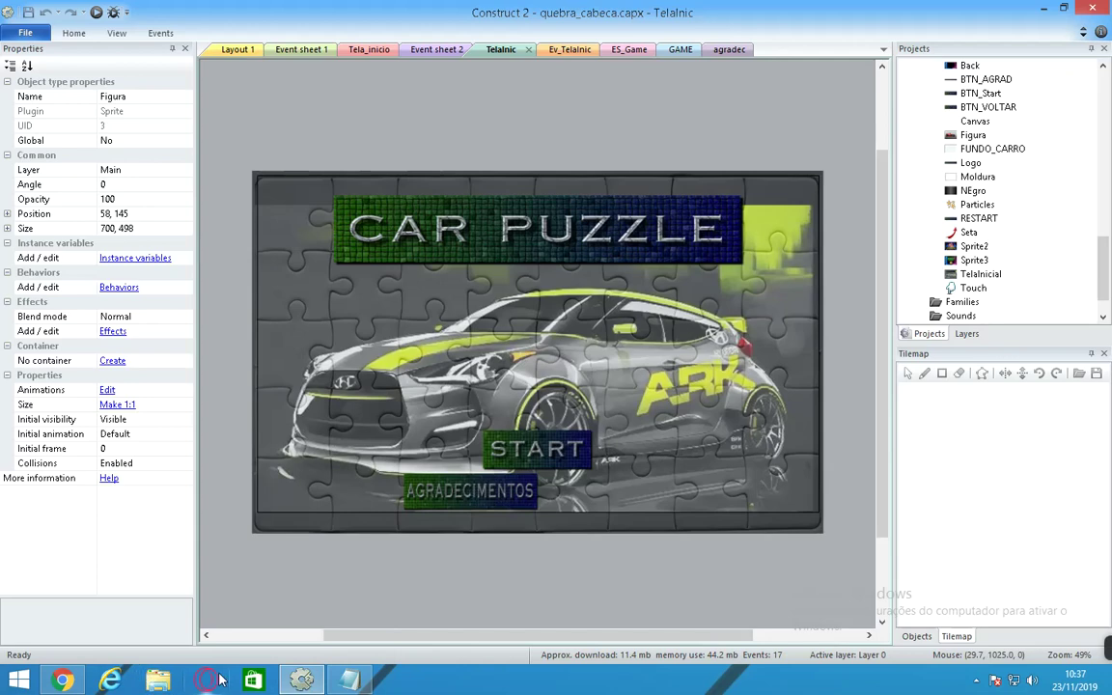
click(62, 680)
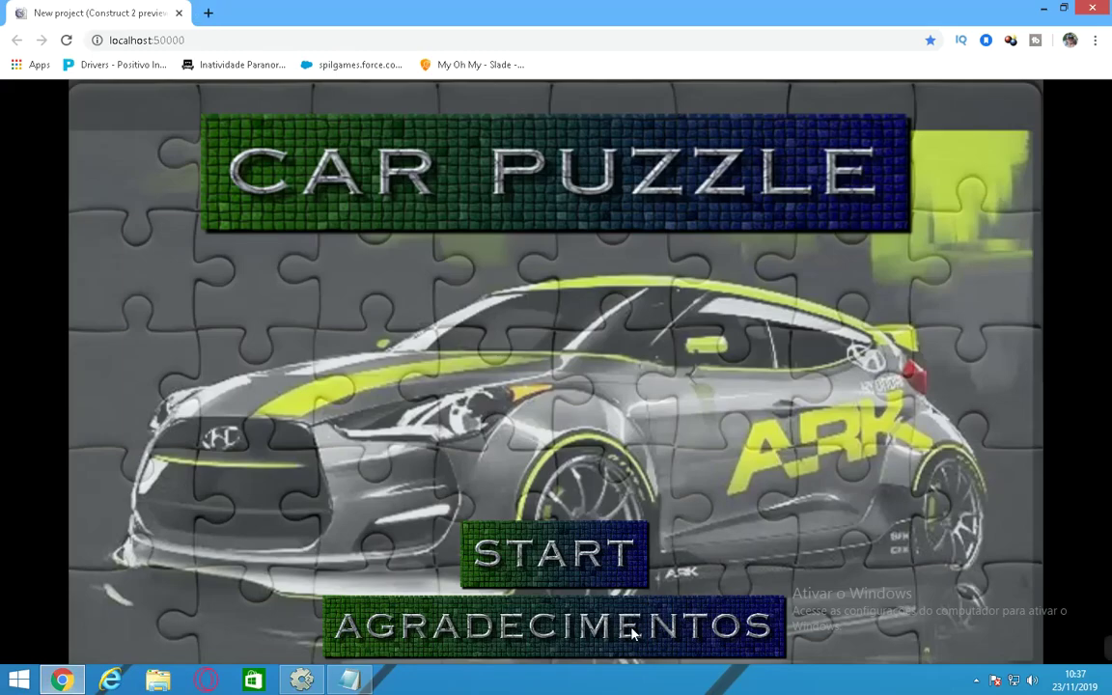
key(alt+Tab)
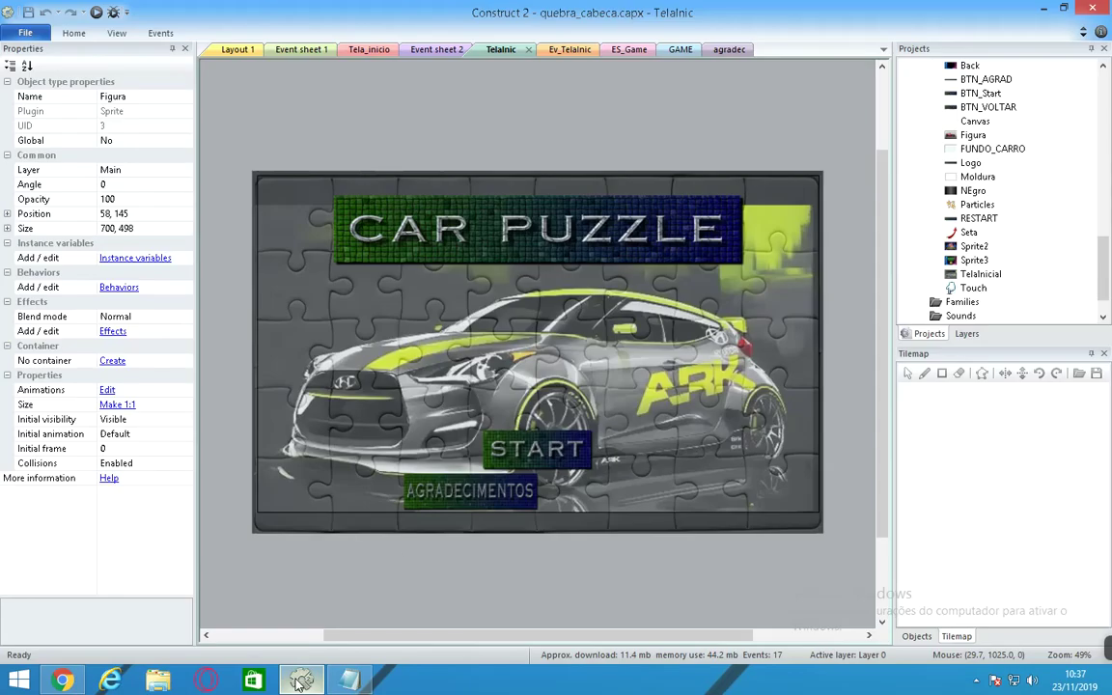
click(429, 505)
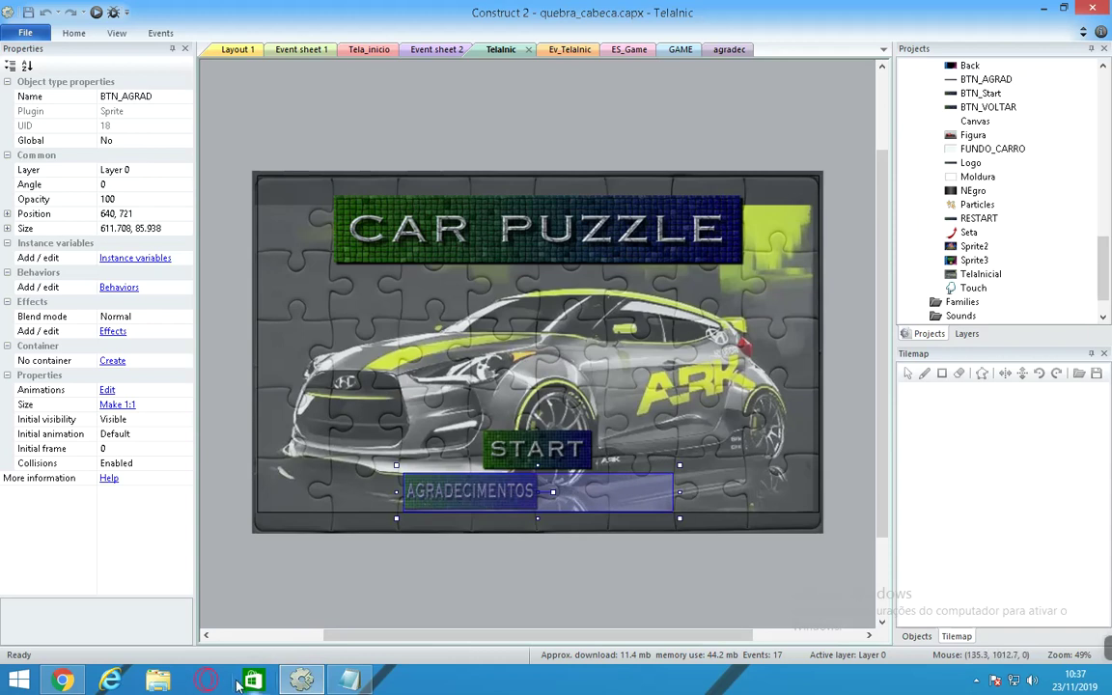
mouse_move(67, 683)
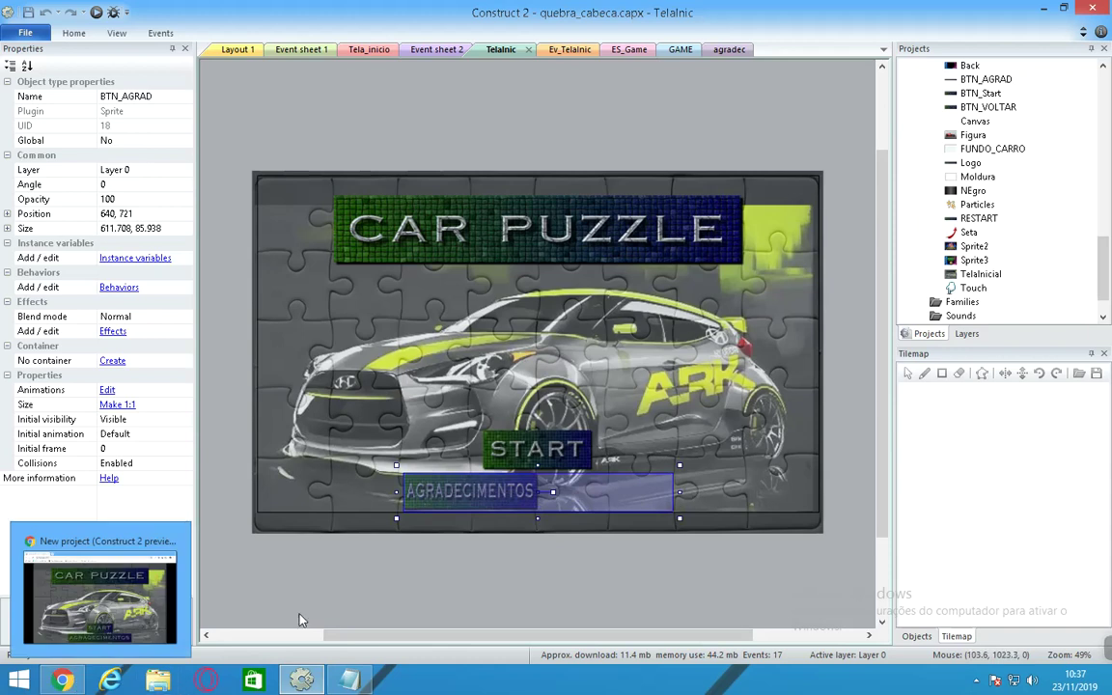
click(65, 682)
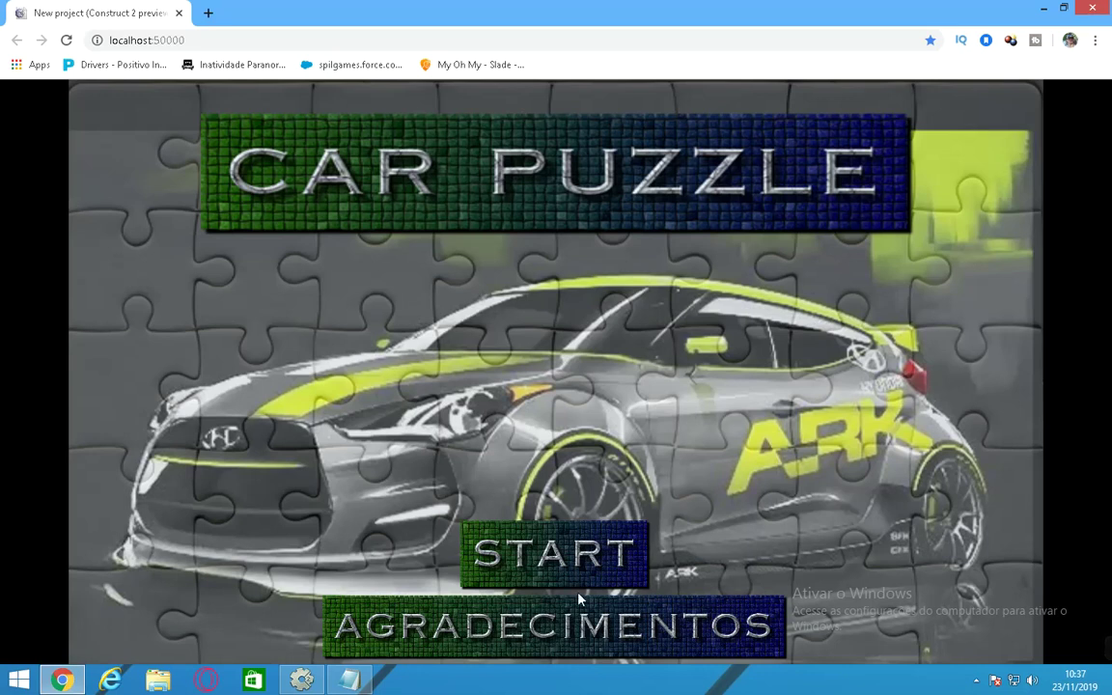
Step: Start the Car Puzzle game, break the Ferrari picture into pieces and try to place the front-wheel and Ray-Ban pieces on the board
click(562, 571)
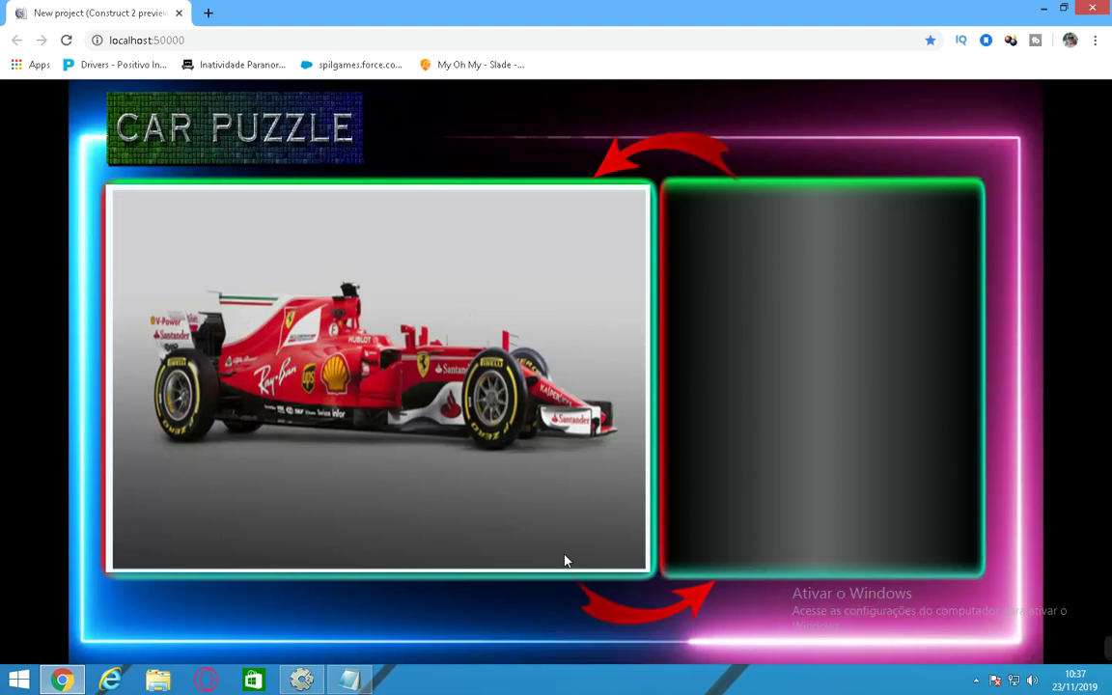
click(587, 496)
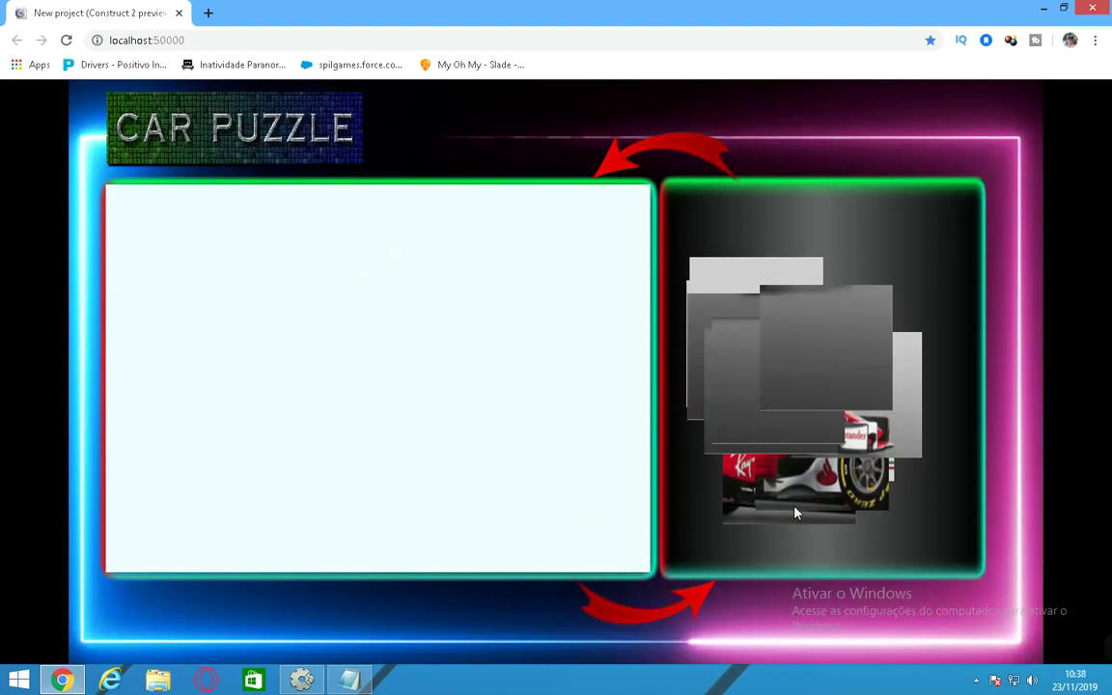
drag(796, 513, 293, 418)
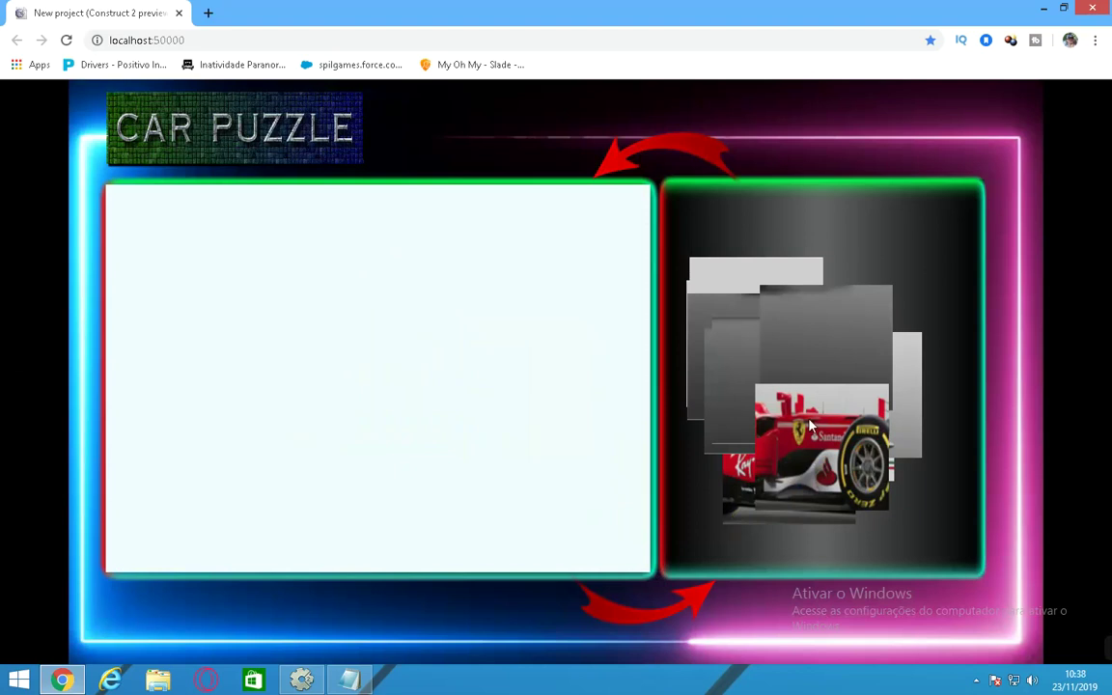
click(738, 478)
drag(546, 448, 214, 396)
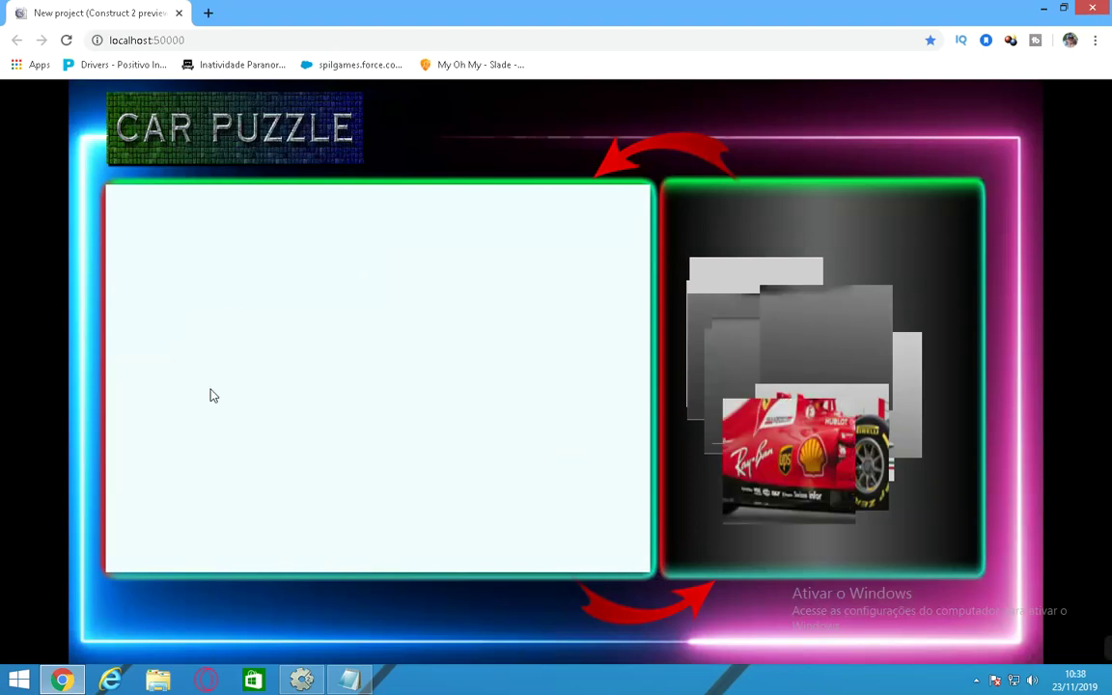
Step: Place the front-wing piece in the last slot of the puzzle's middle row and the front-wheel piece directly before it
drag(903, 382, 595, 388)
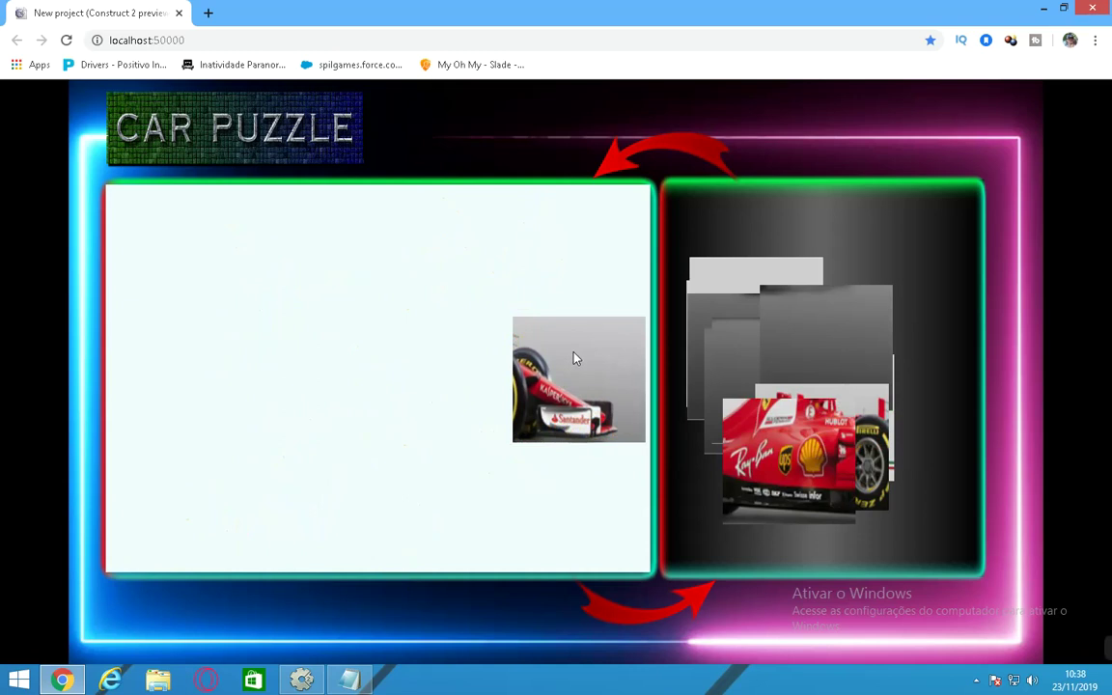
drag(752, 447, 164, 370)
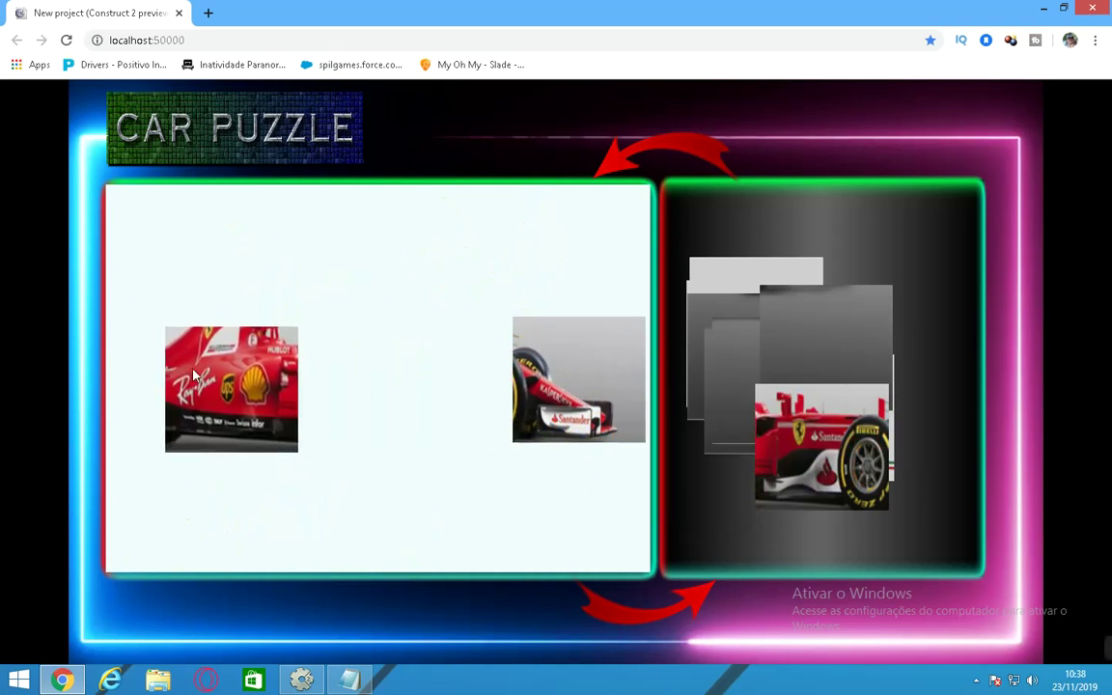
click(850, 391)
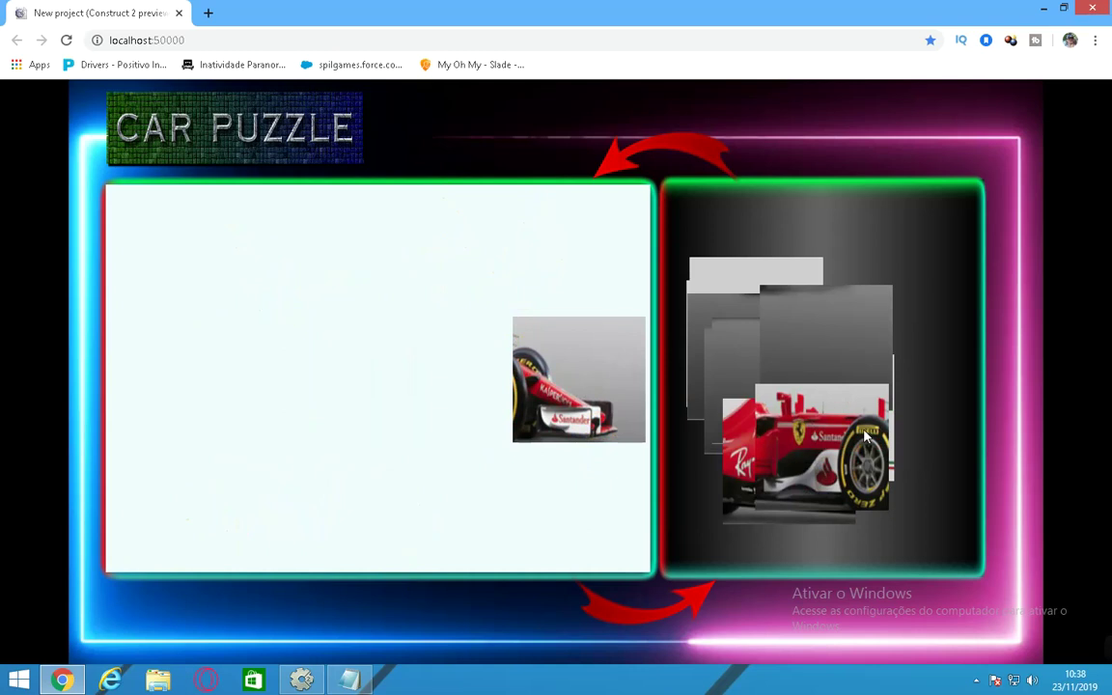
click(738, 282)
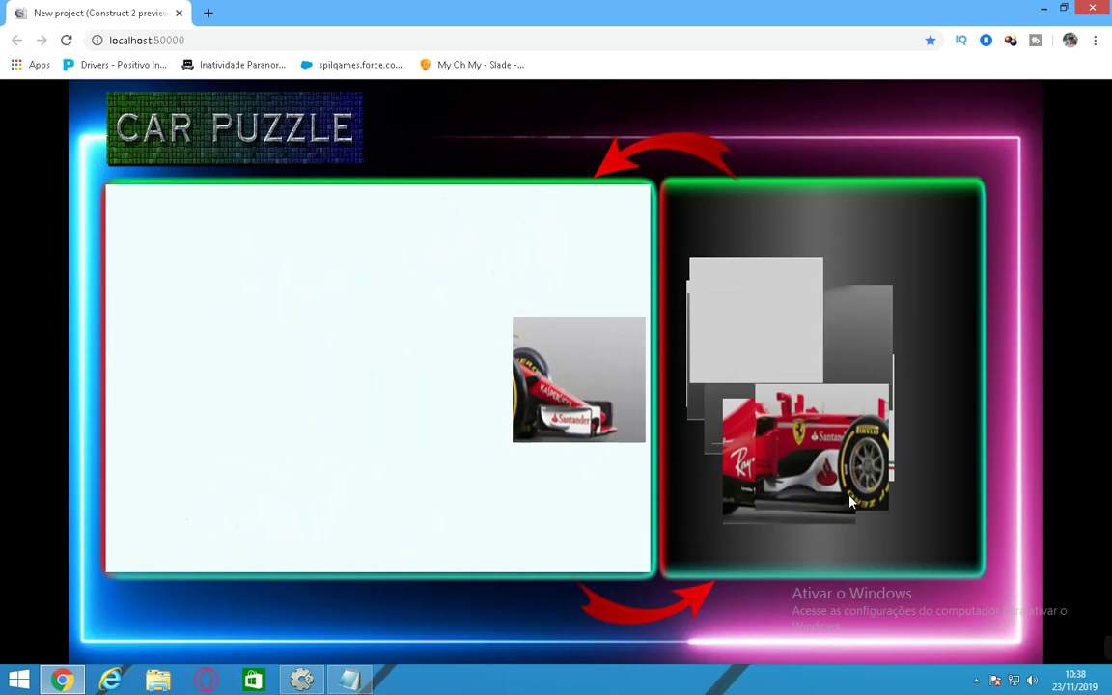
drag(764, 440, 466, 370)
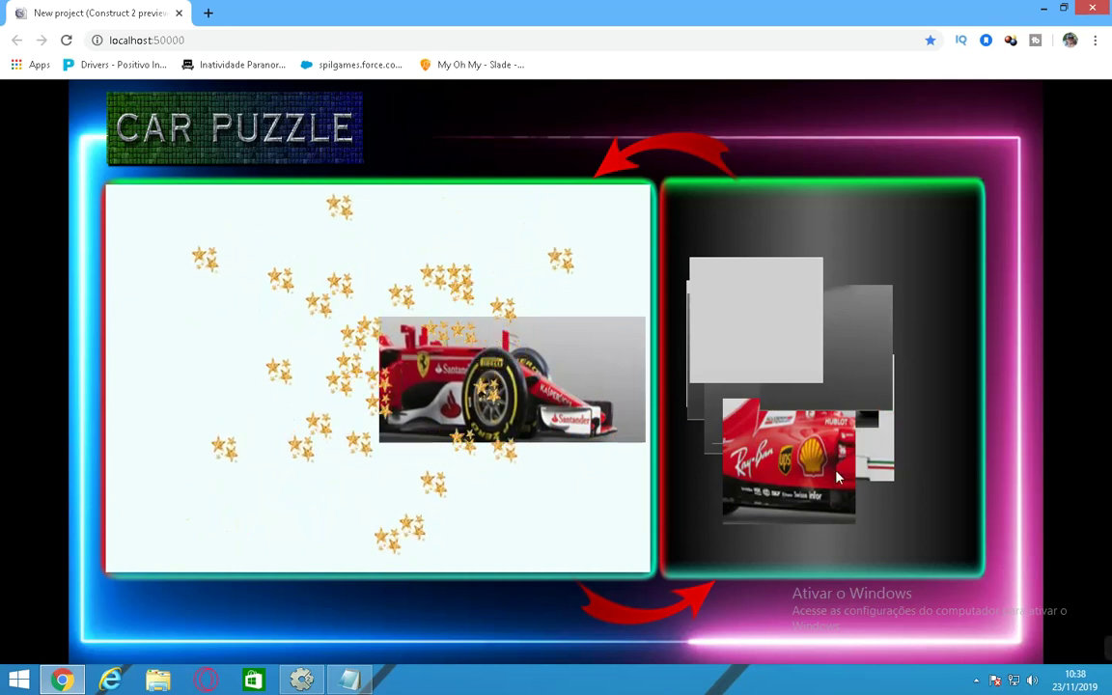
Step: Place the Ray-Ban body and rear-wheel pieces in the middle row, and fill the first, third and fourth slots of the top row
drag(840, 476, 355, 402)
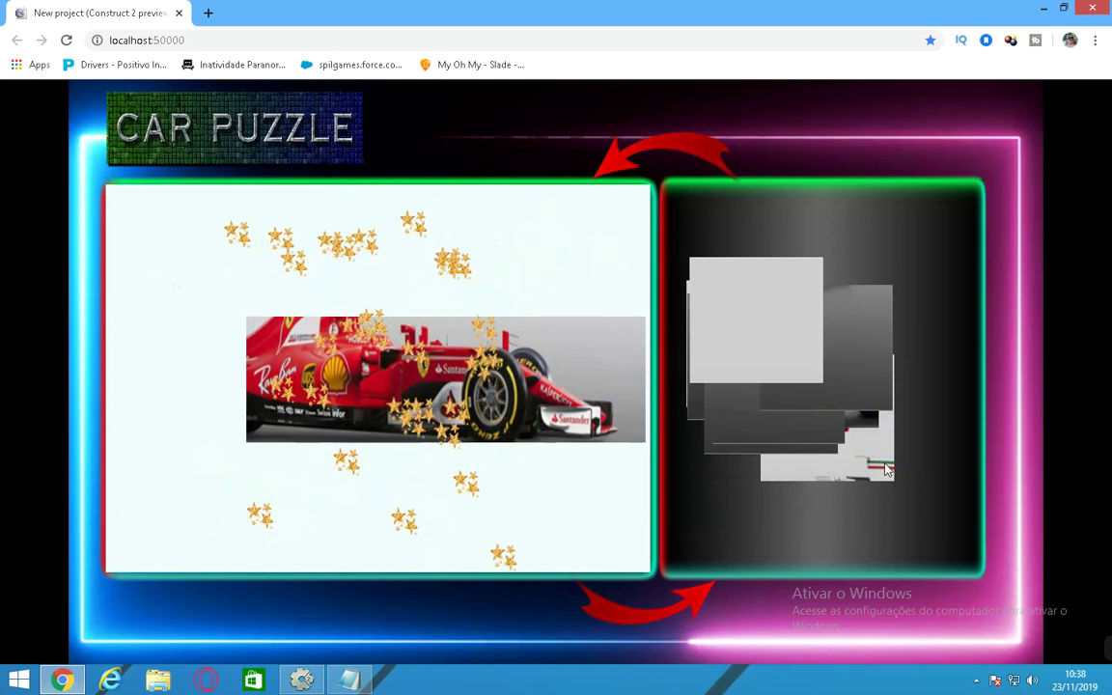
drag(820, 468, 258, 321)
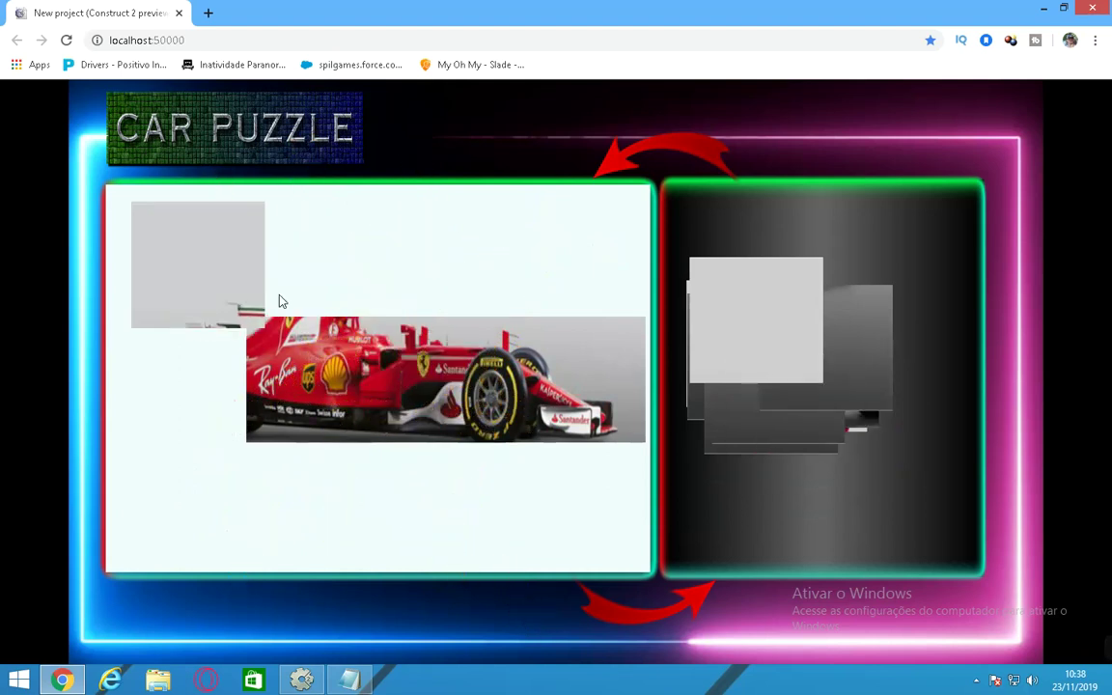
drag(326, 309, 244, 299)
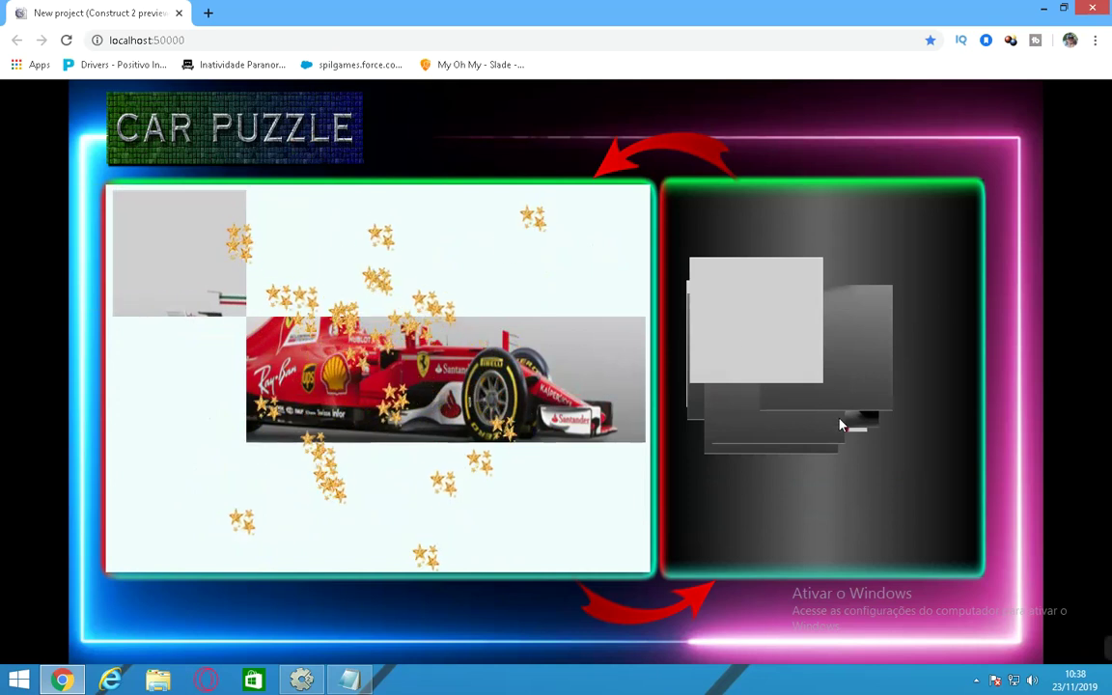
drag(744, 350, 570, 287)
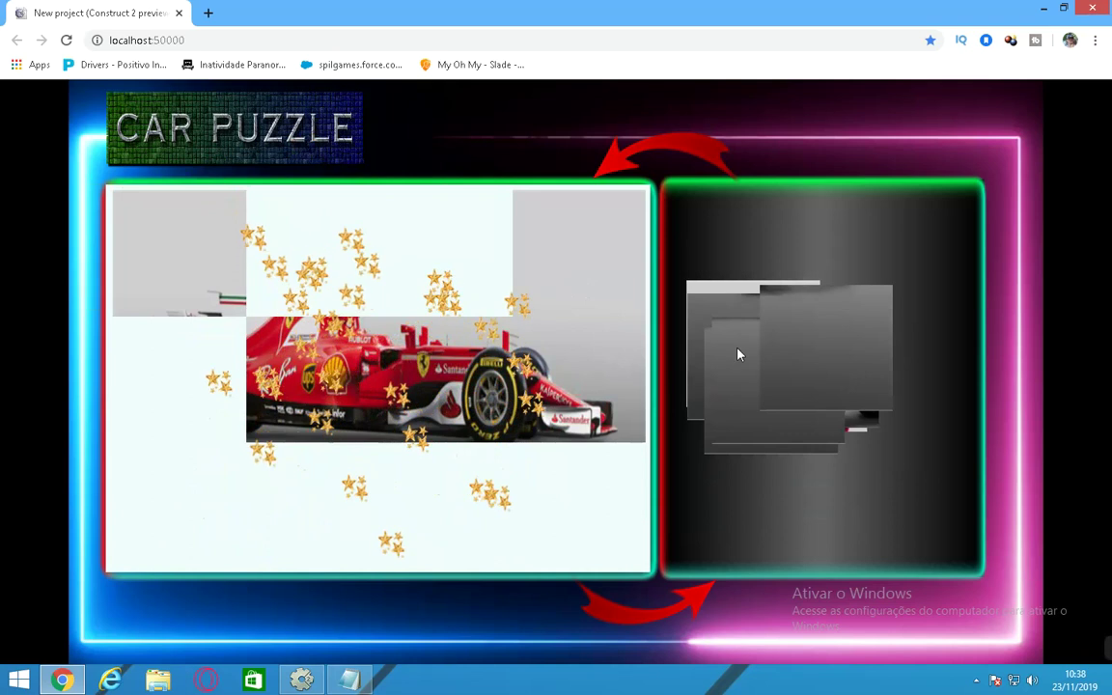
drag(729, 296, 427, 208)
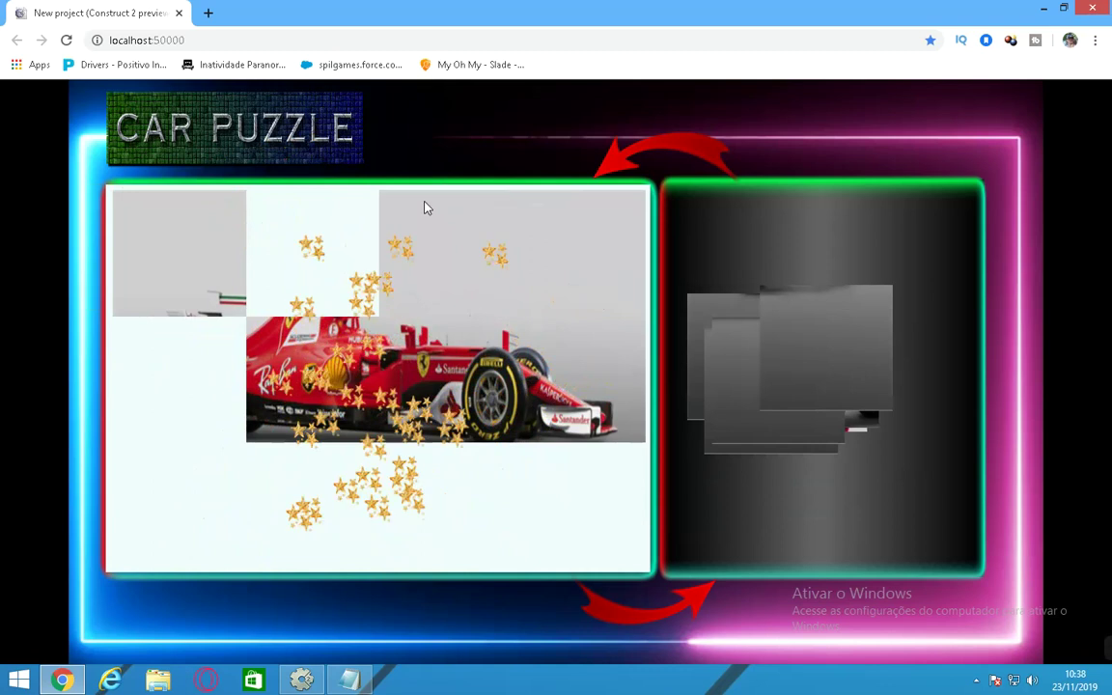
drag(853, 437, 186, 381)
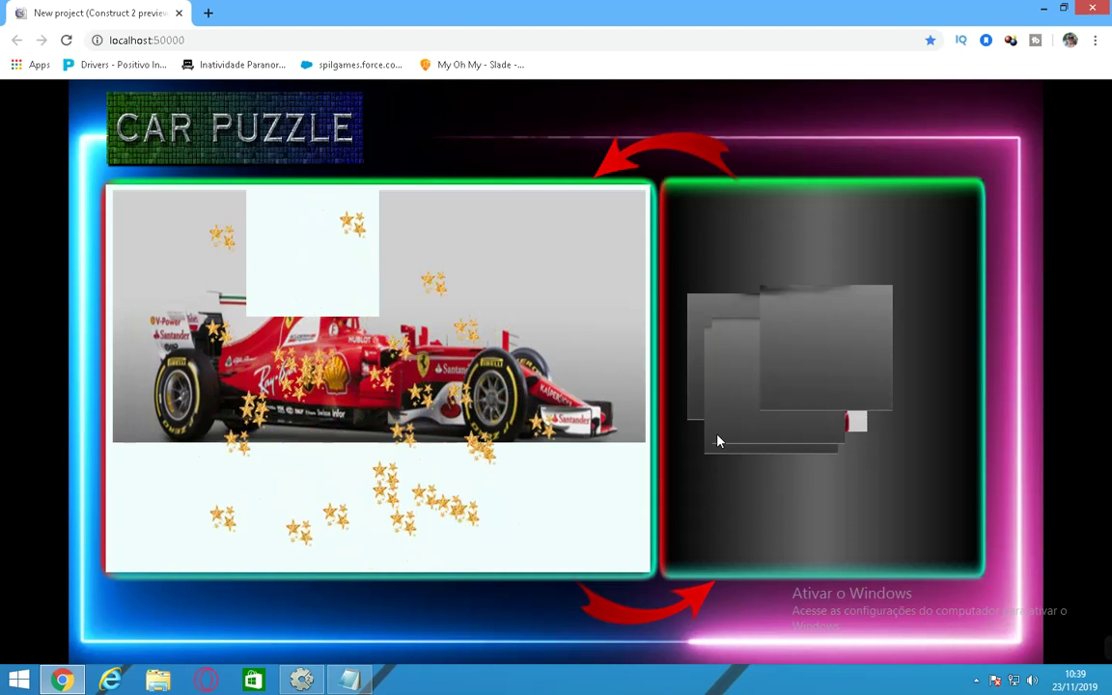
Step: Complete the Ferrari puzzle by filling the second slot of the top row and all four slots of the bottom row
drag(858, 428, 361, 318)
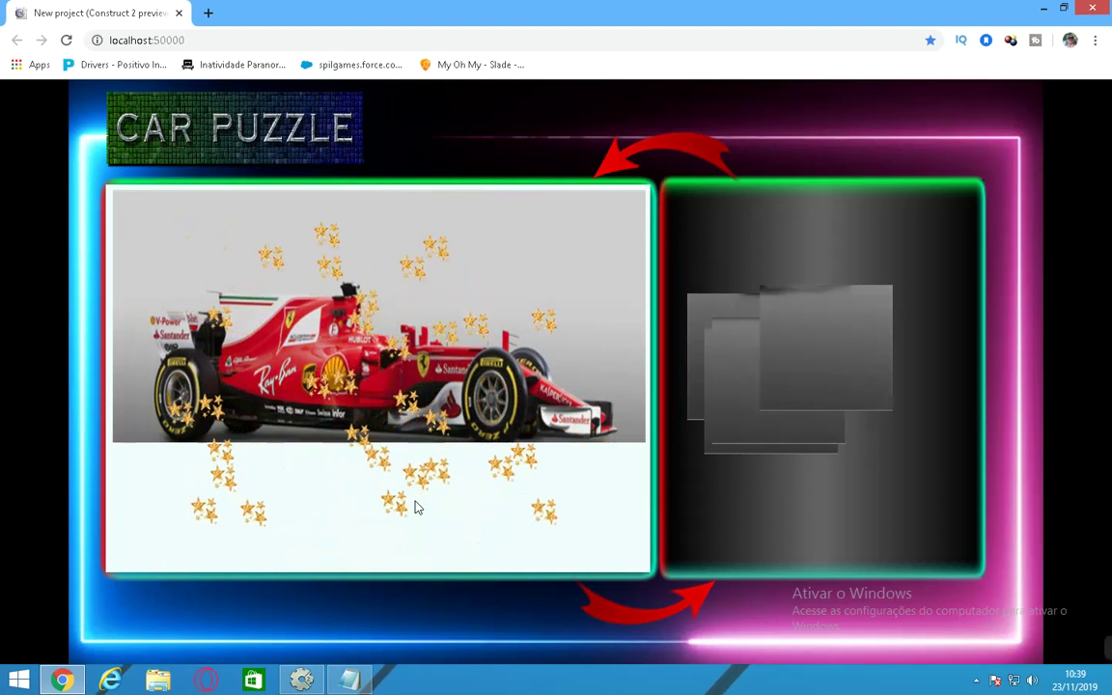
drag(796, 357, 154, 503)
drag(285, 512, 543, 512)
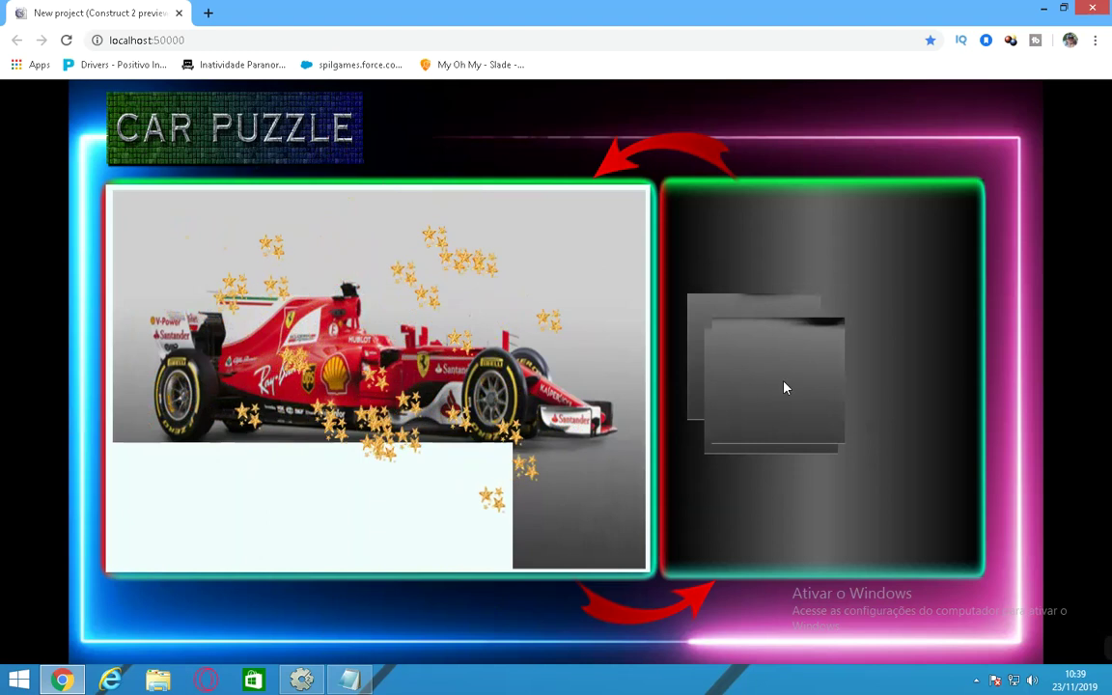
drag(785, 387, 455, 509)
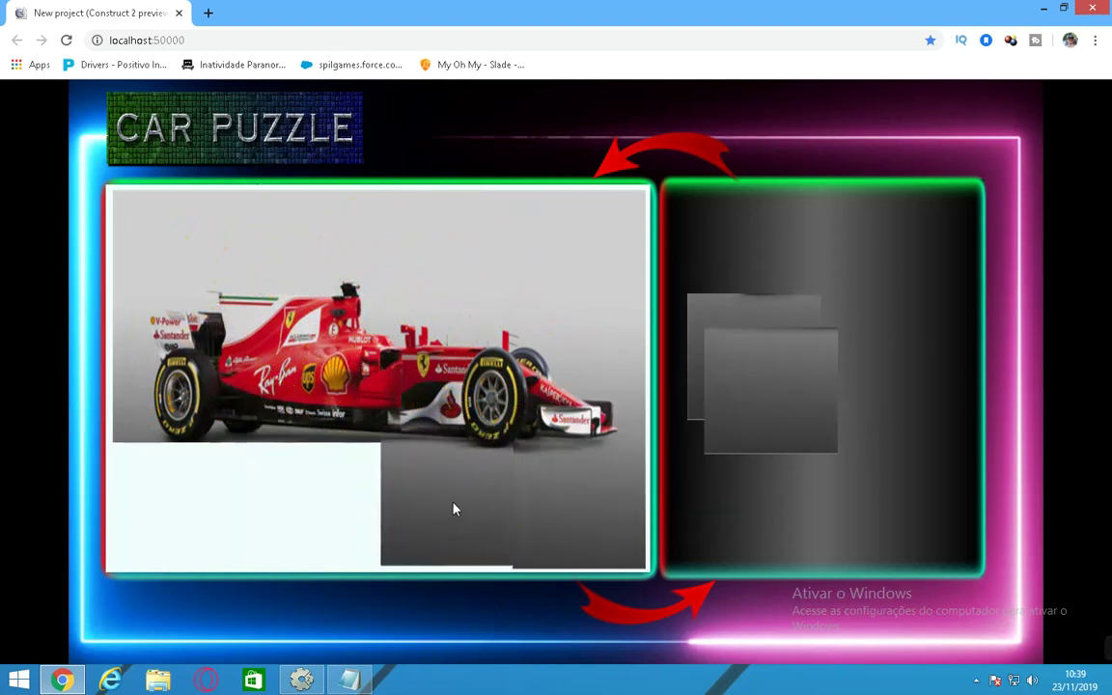
drag(730, 425, 288, 531)
drag(751, 391, 174, 531)
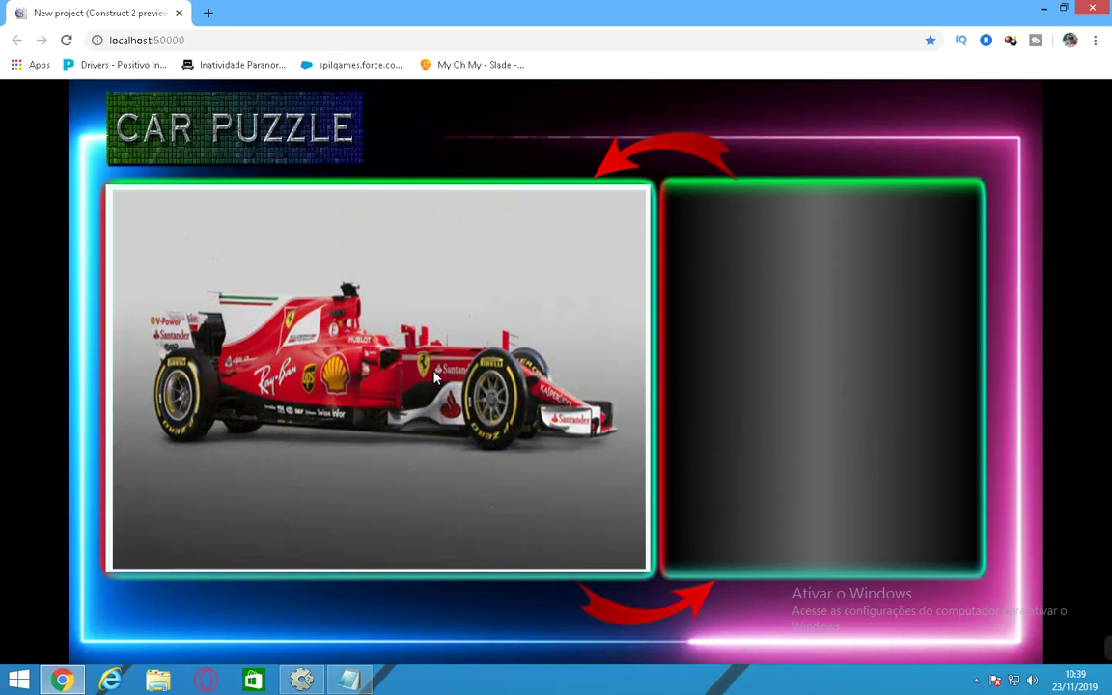
Step: Try to place the blue-lit wheel piece of the next puzzle picture, and close the preview to return to Construct 2
click(376, 390)
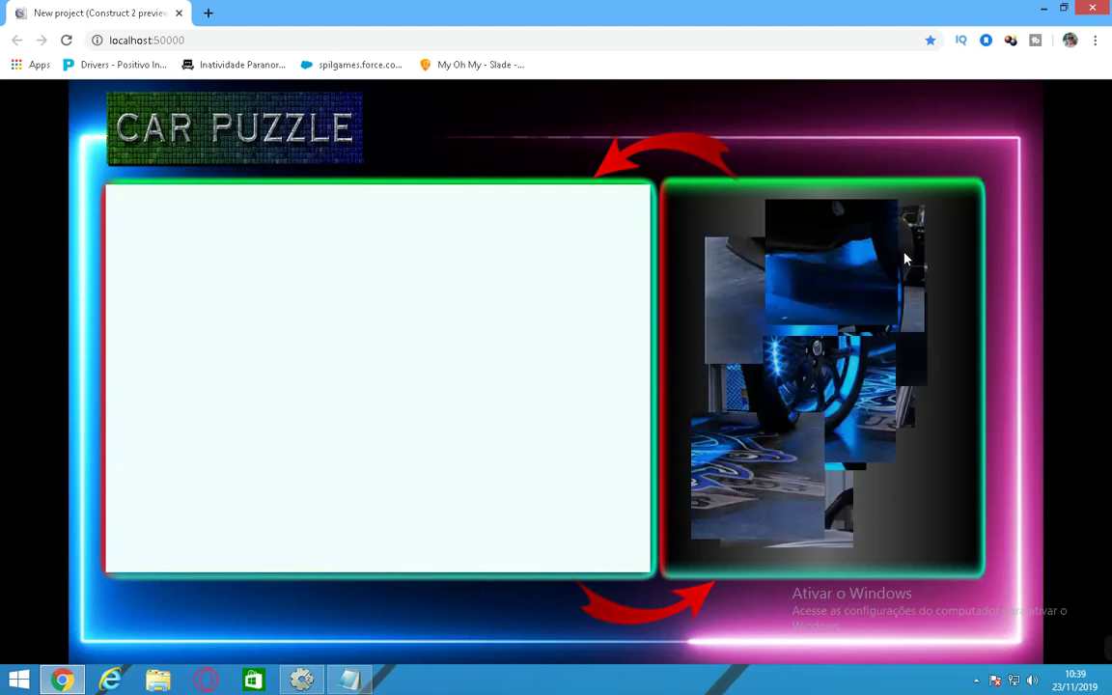
drag(814, 405, 462, 404)
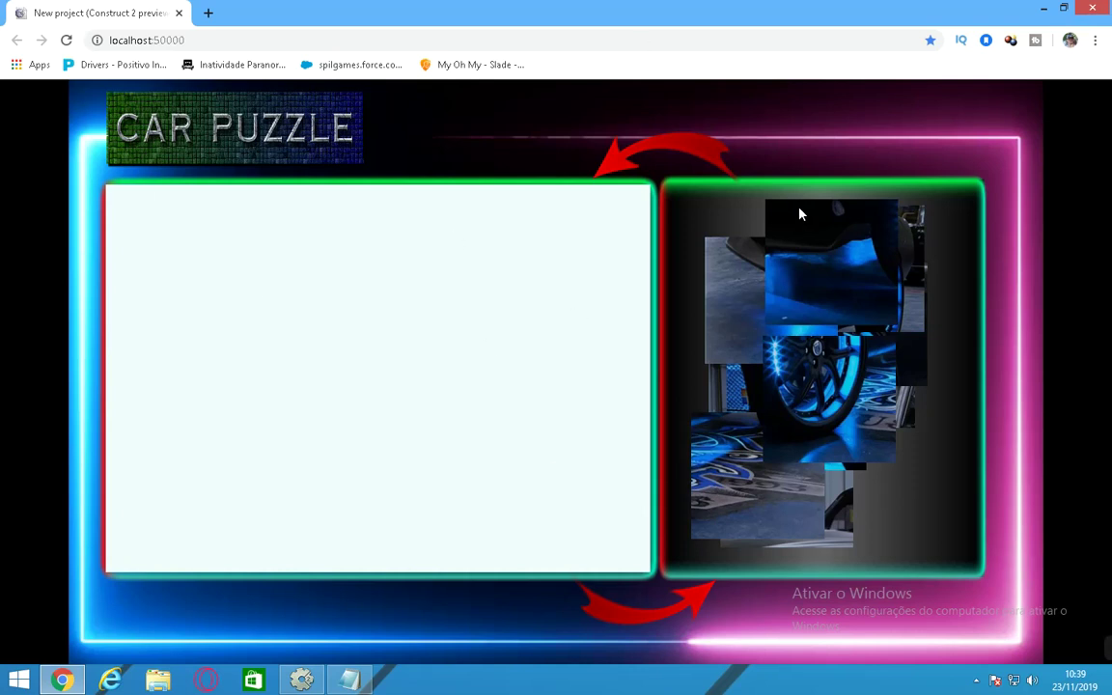
click(1099, 8)
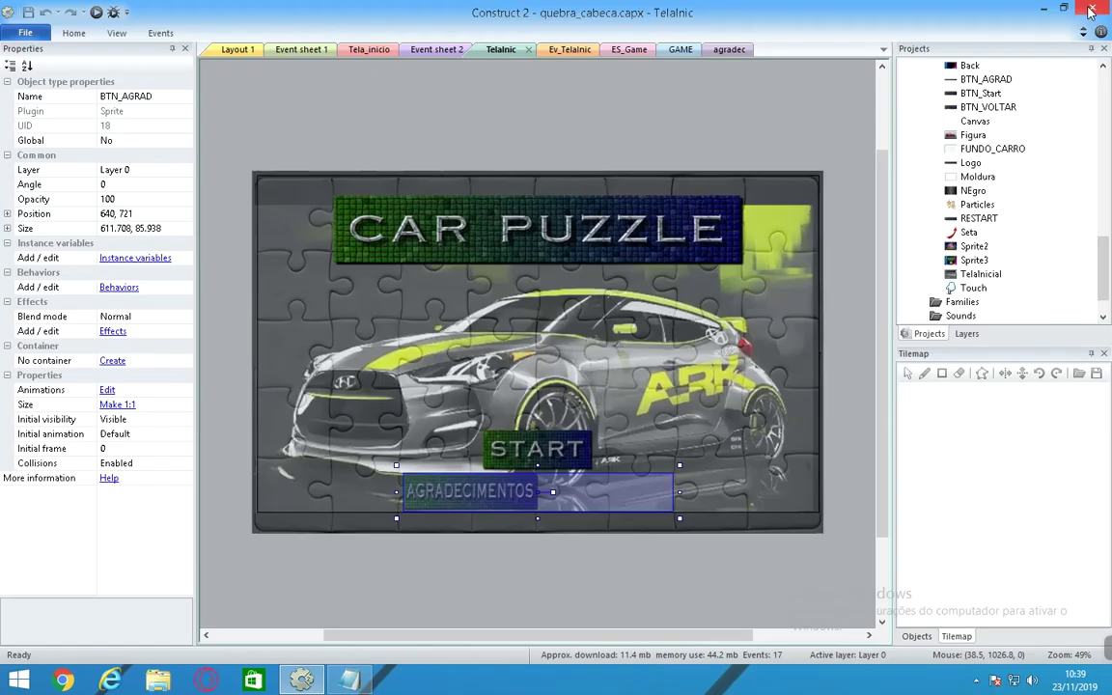
click(301, 681)
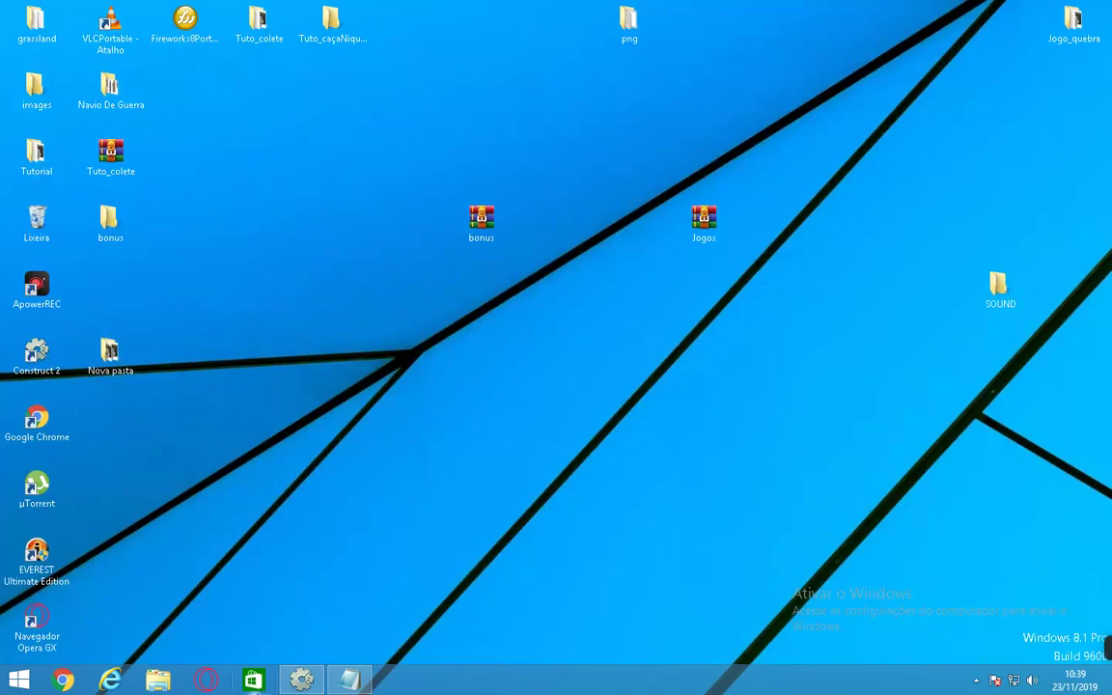
click(301, 681)
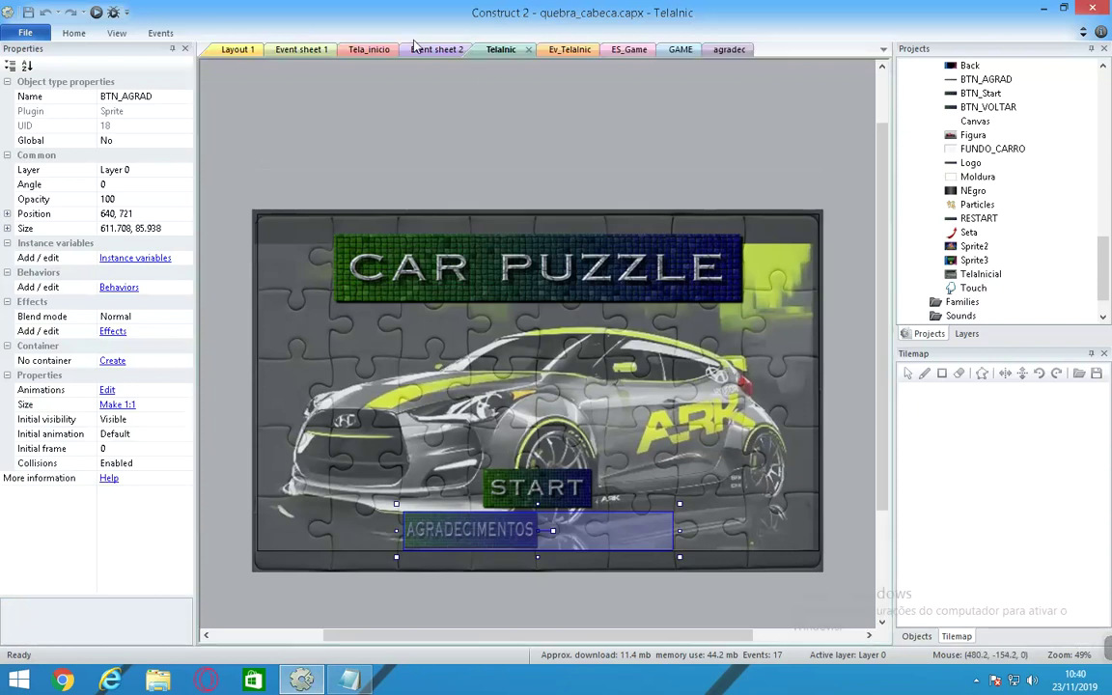
Step: Look through Event sheet 1, the Tela_inicio layout, Event sheet 2 and the Ev_TelaInic event sheet of the two projects
click(320, 50)
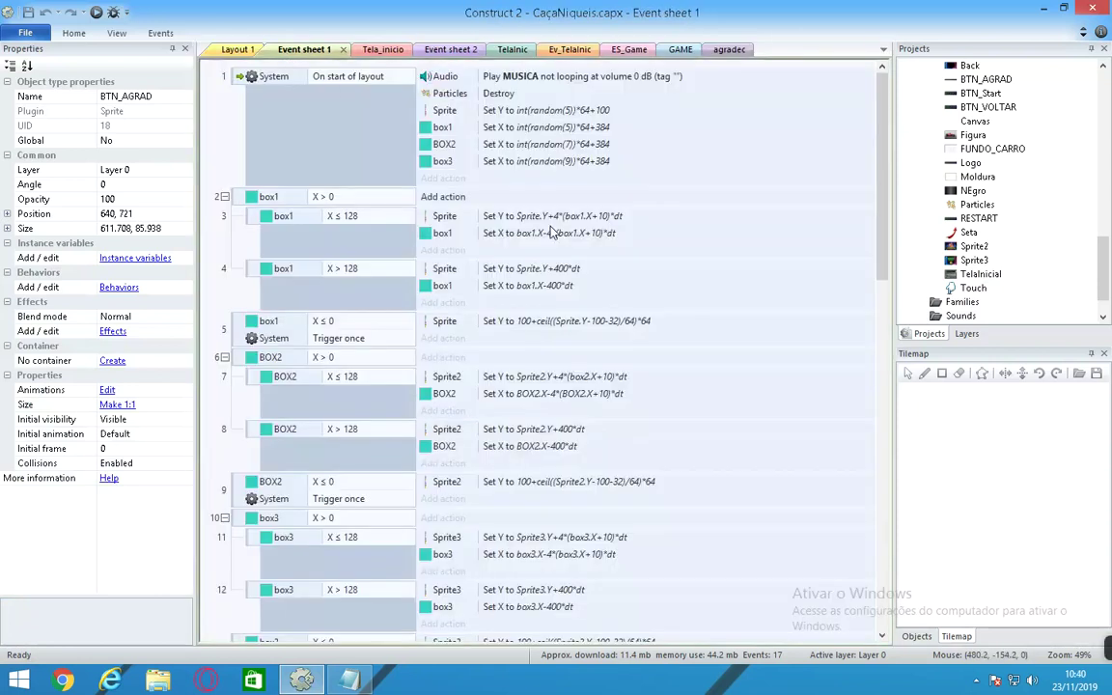
click(567, 50)
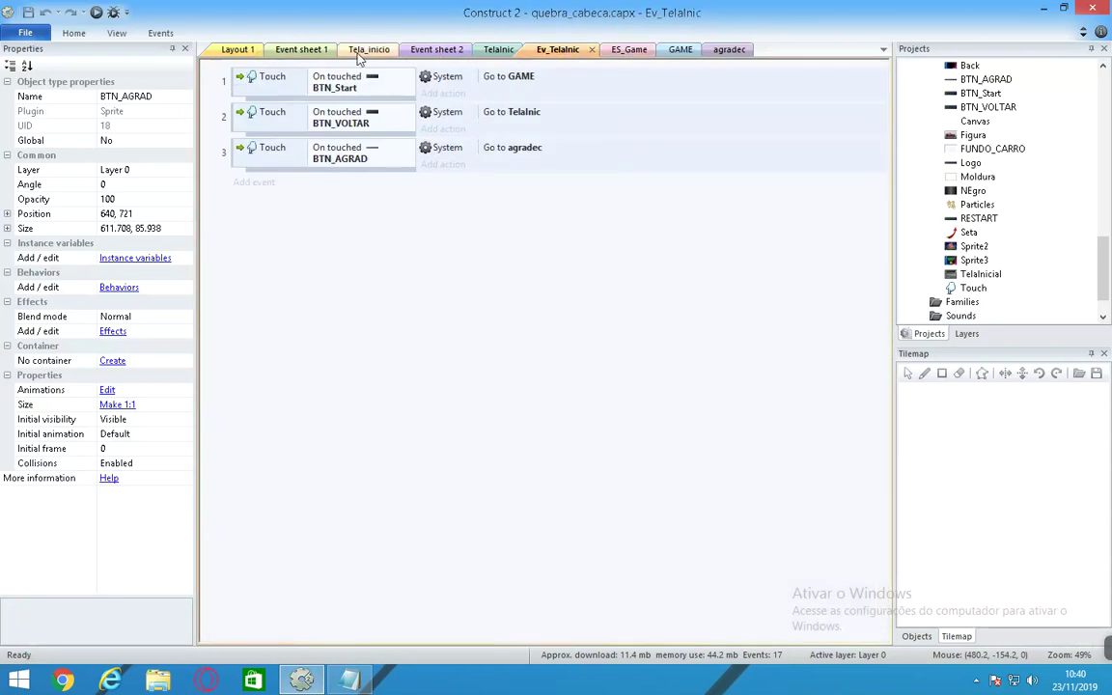
click(367, 51)
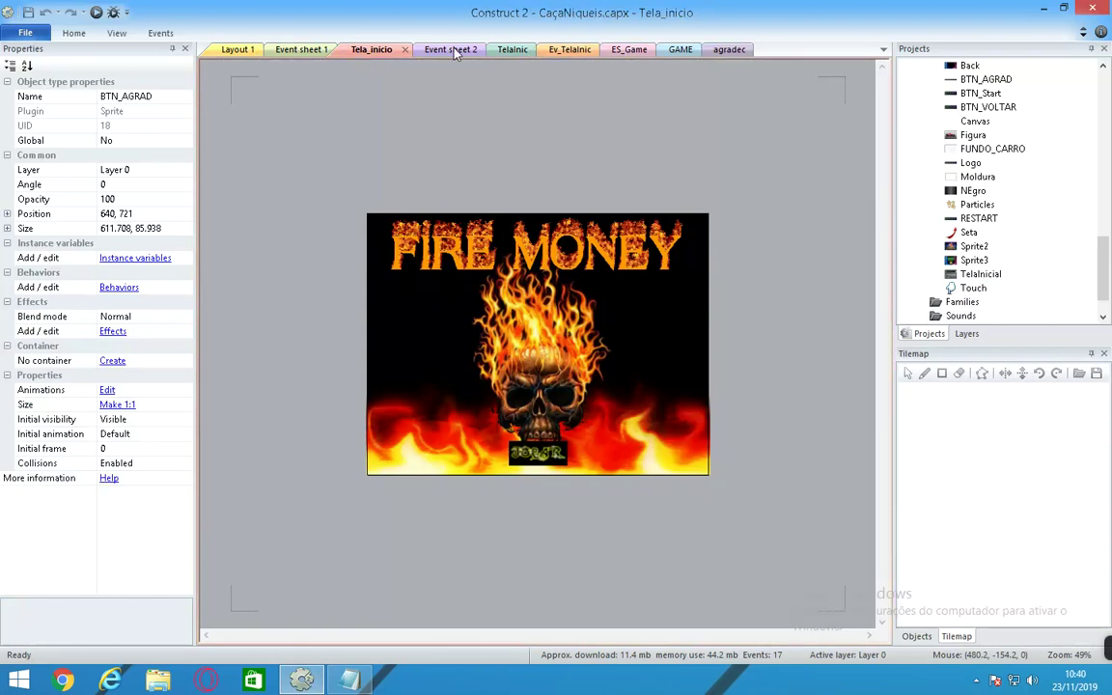
click(454, 50)
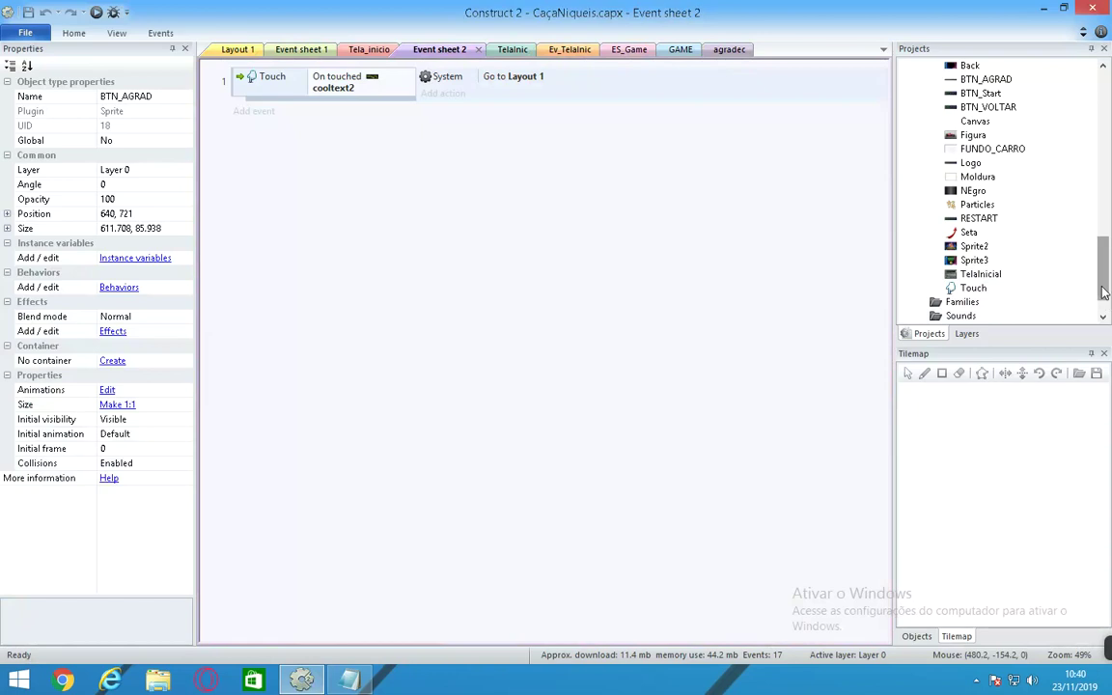
drag(1104, 292, 1103, 240)
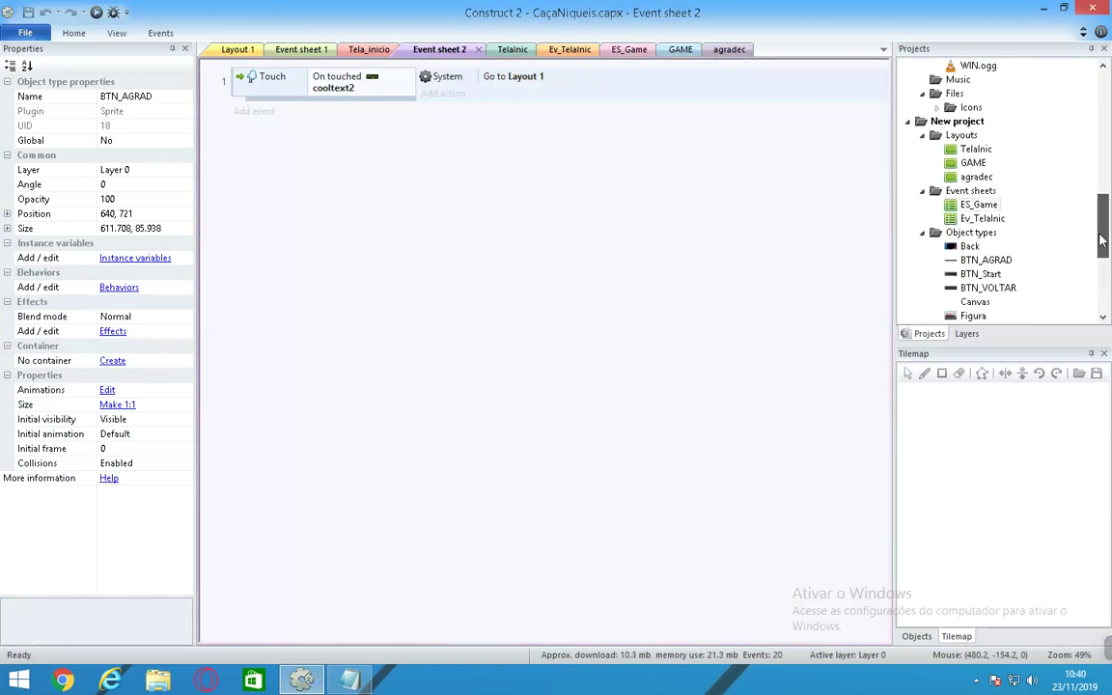
double_click(980, 218)
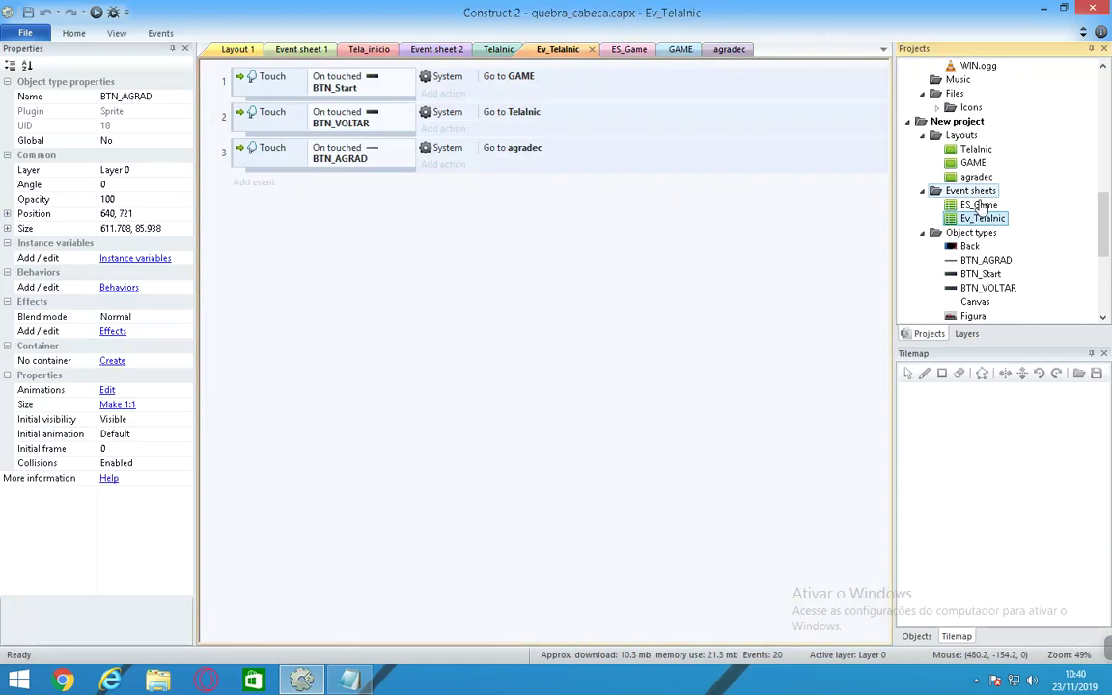
Step: Examine the ES_Game event sheet from its global variables to the RESTART event, and select the Level = 14 condition
double_click(978, 205)
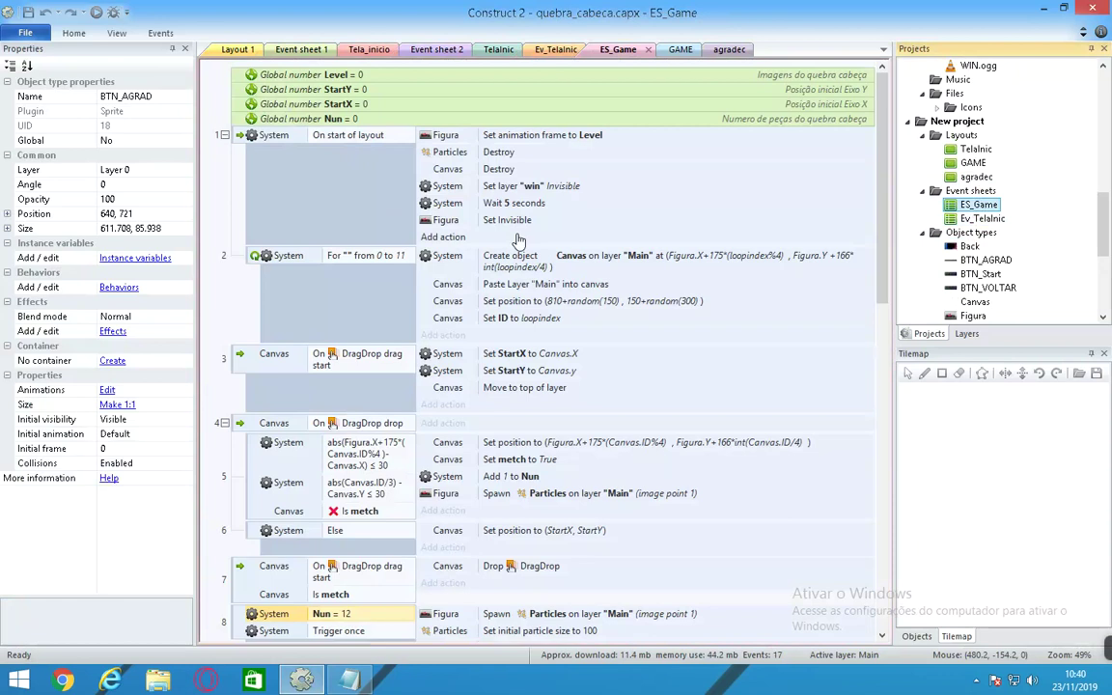
scroll(958, 203, down, 3)
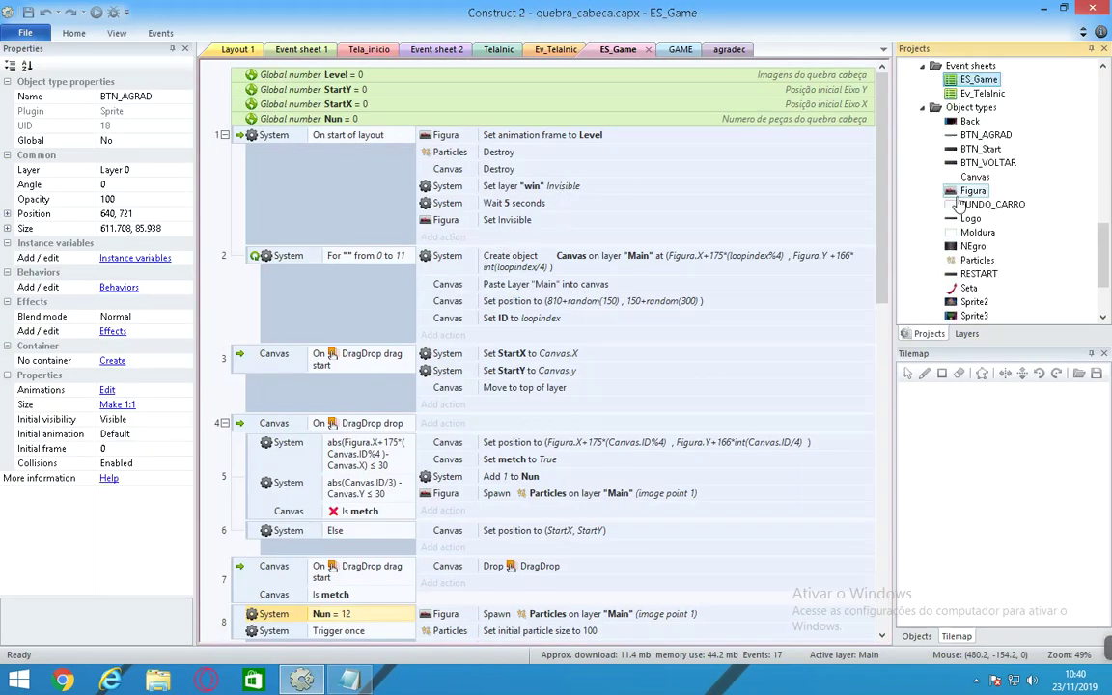
drag(882, 191, 874, 391)
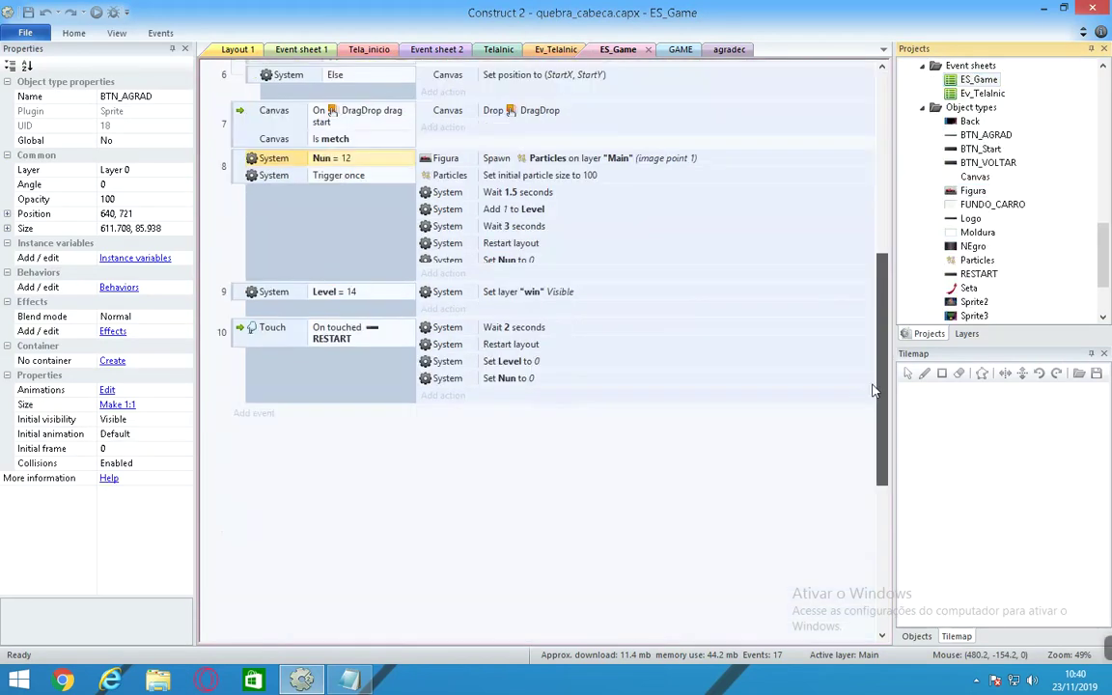
scroll(874, 386, up, 3)
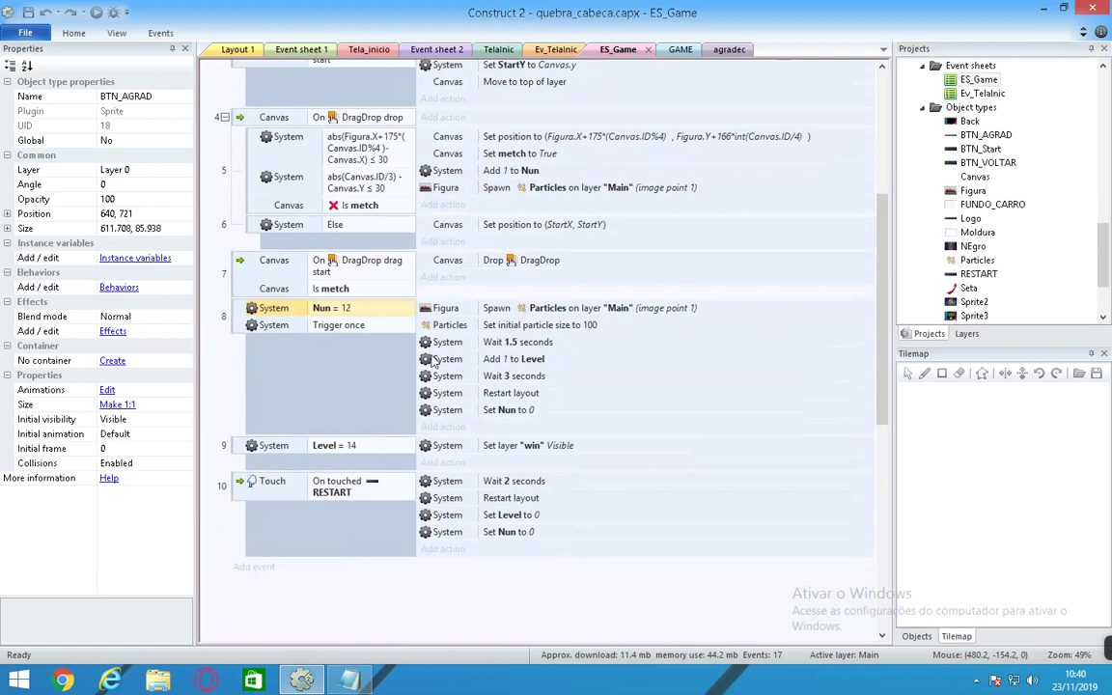
scroll(596, 348, up, 6)
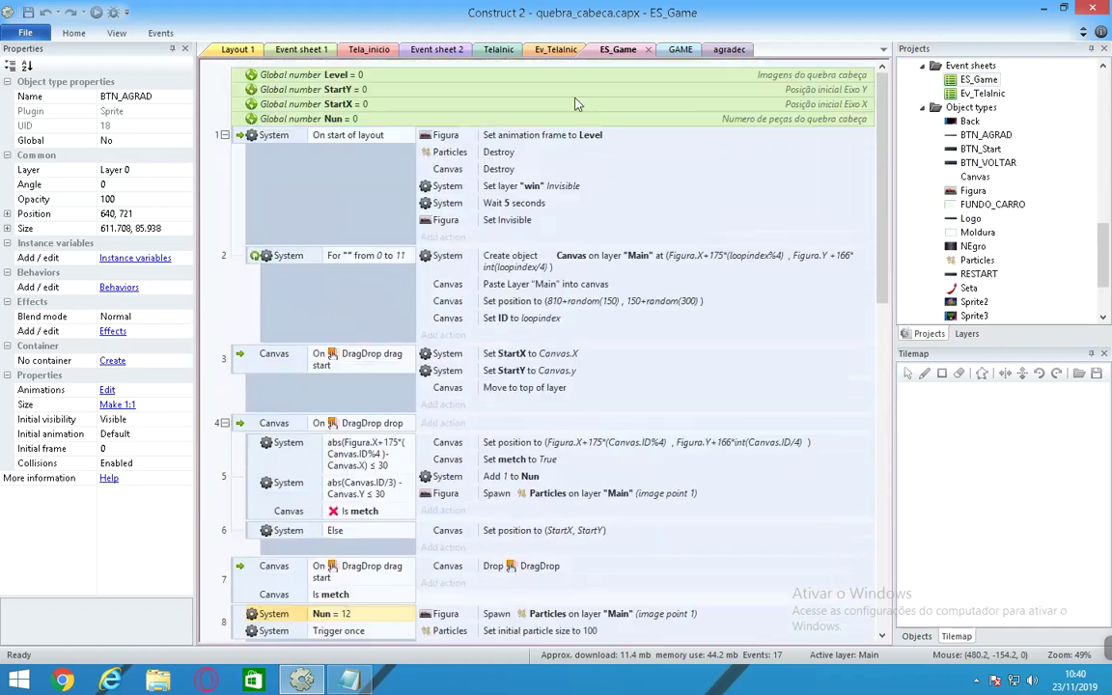
scroll(386, 367, down, 5)
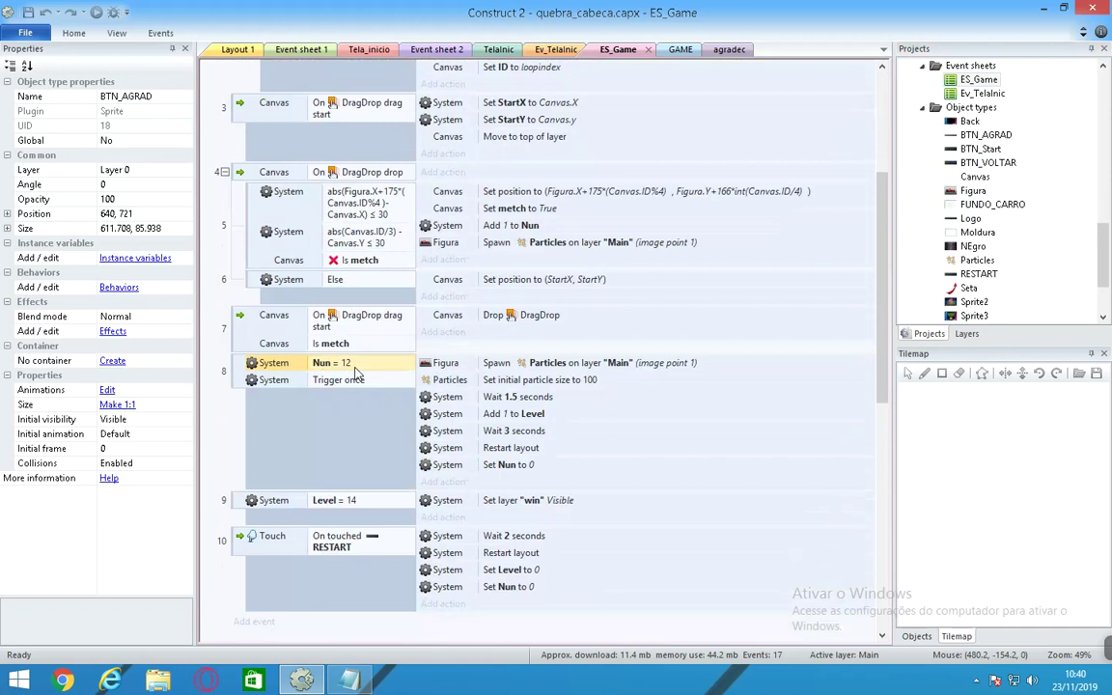
scroll(357, 377, down, 1)
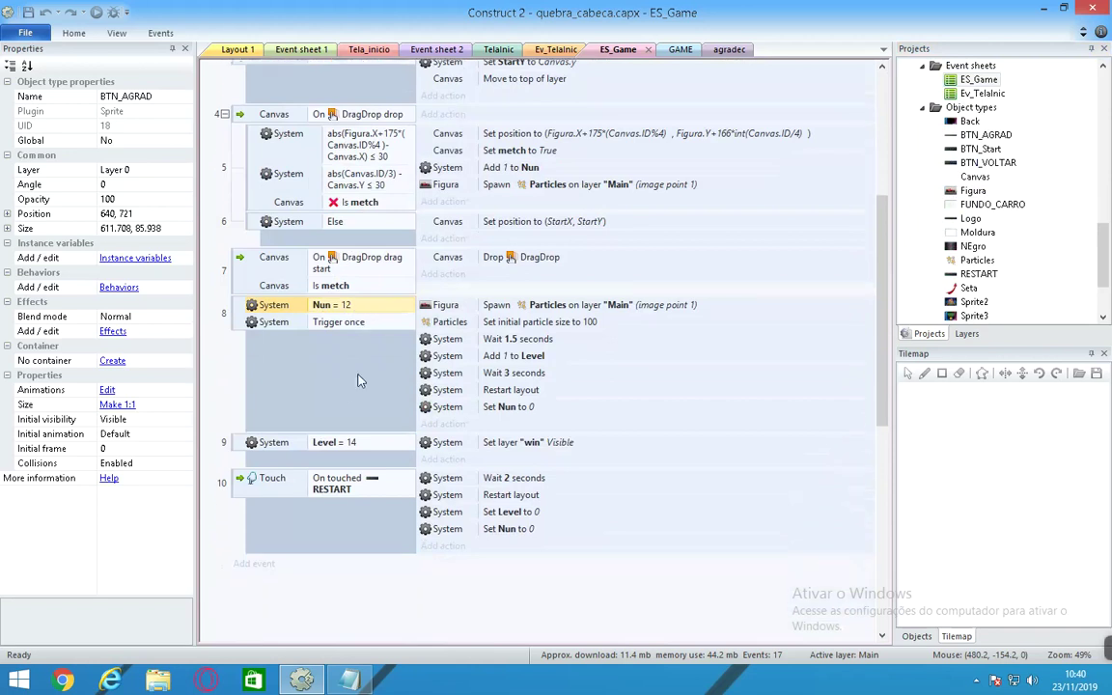
click(345, 446)
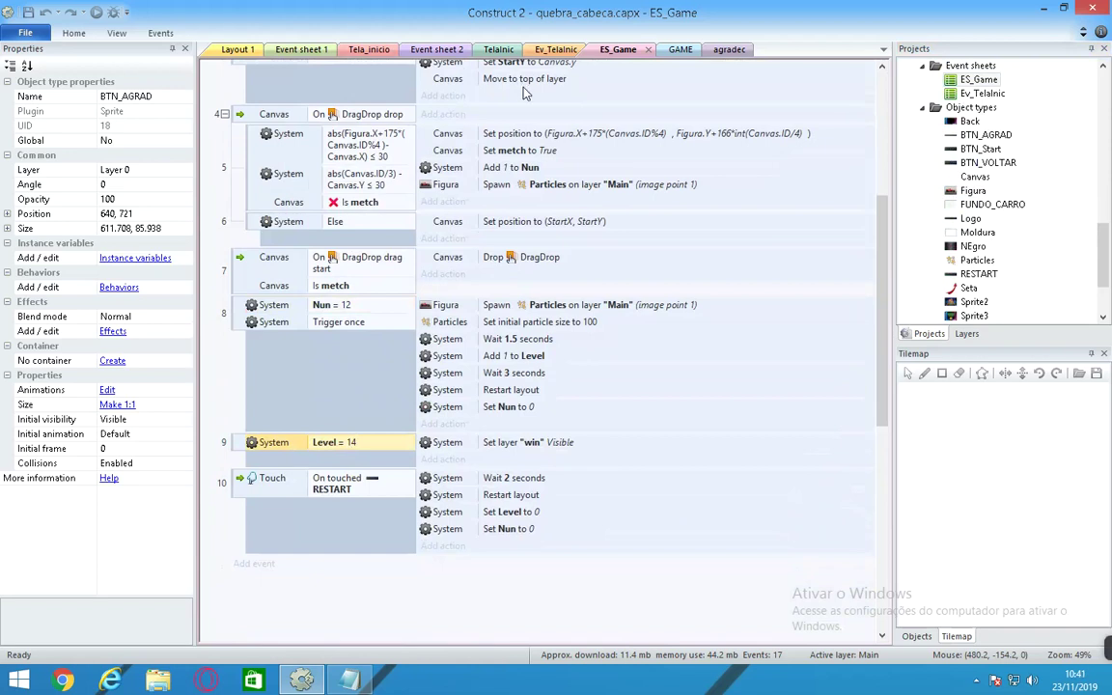
Step: Open the Figura sprite's animation frames from the GAME layout and view frames 13 and 0
click(681, 49)
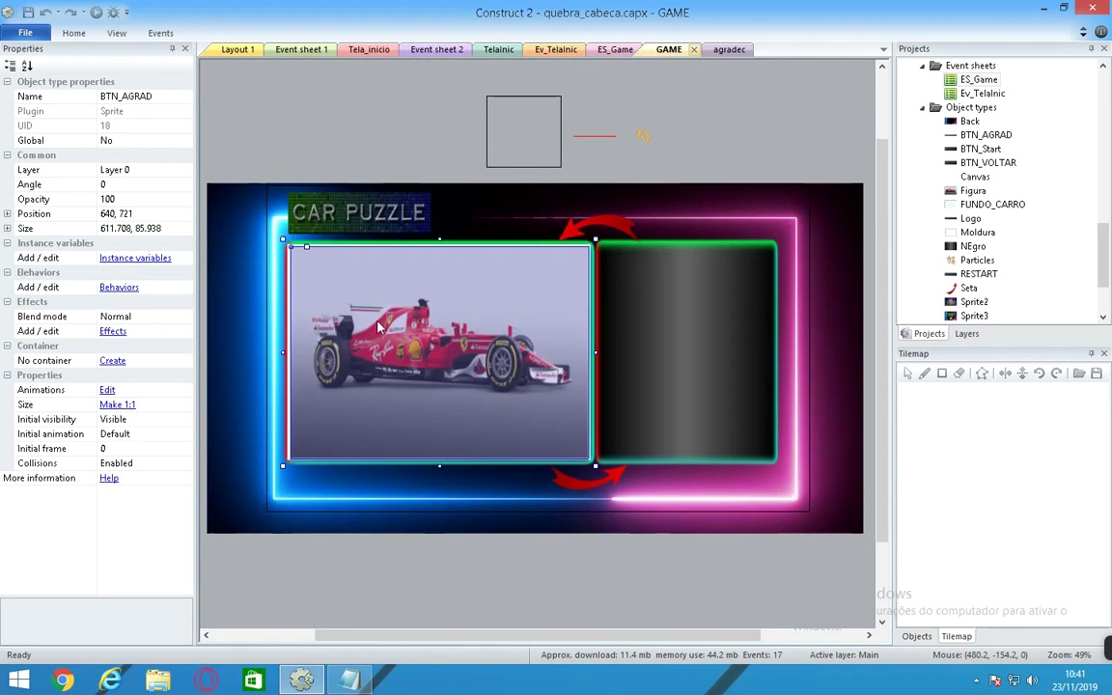
double_click(379, 327)
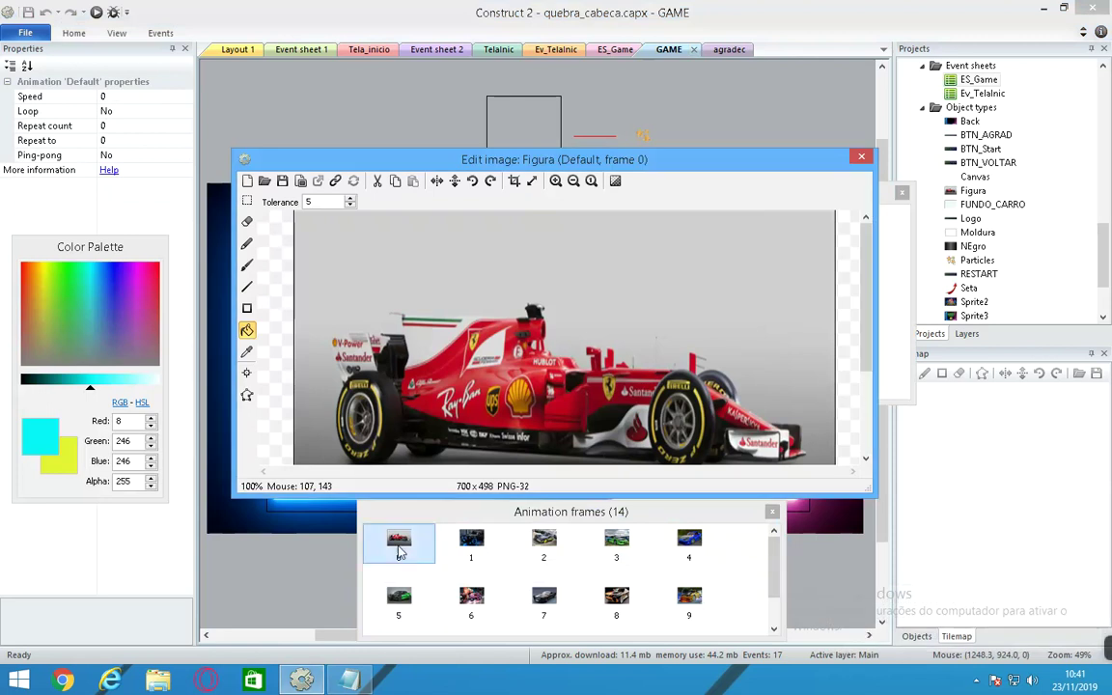
scroll(695, 580, down, 2)
click(617, 608)
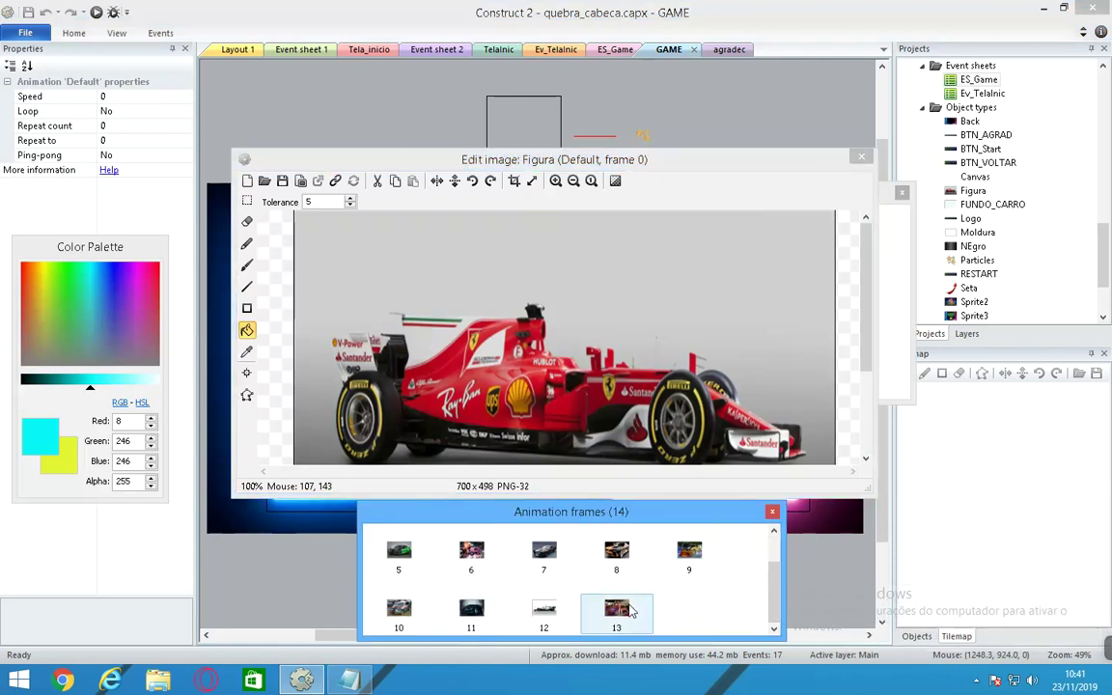
scroll(771, 585, up, 3)
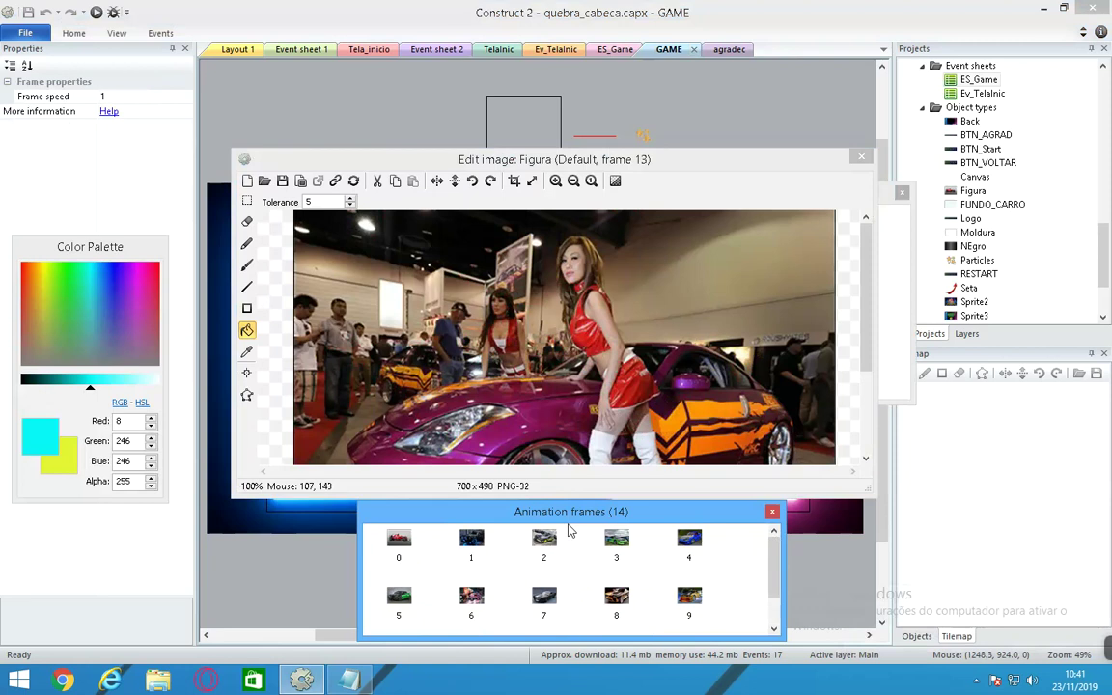
click(400, 542)
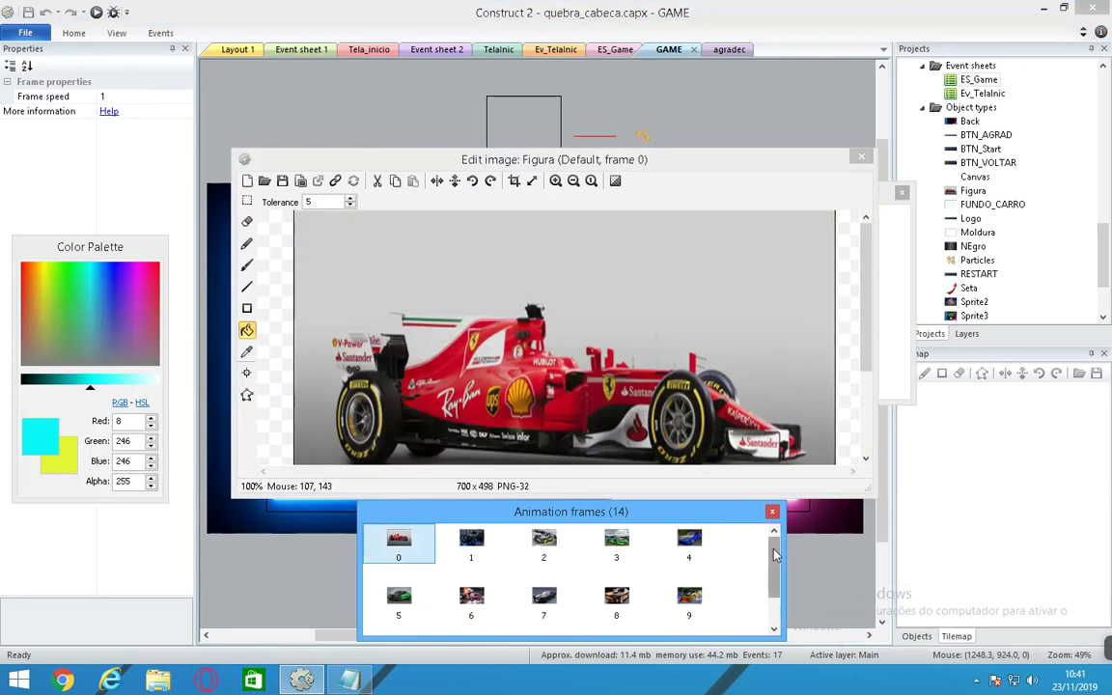
Step: View Figura's animation frames 13 back to 10, followed by frames 5 to 9
scroll(638, 598, down, 2)
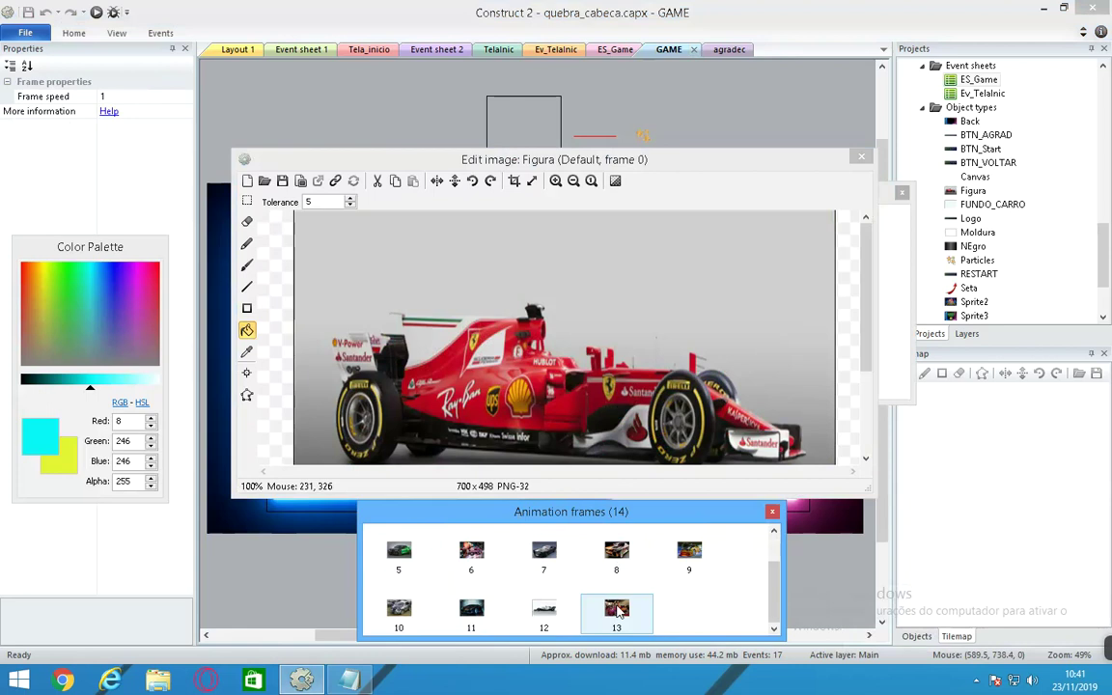
click(619, 609)
click(543, 607)
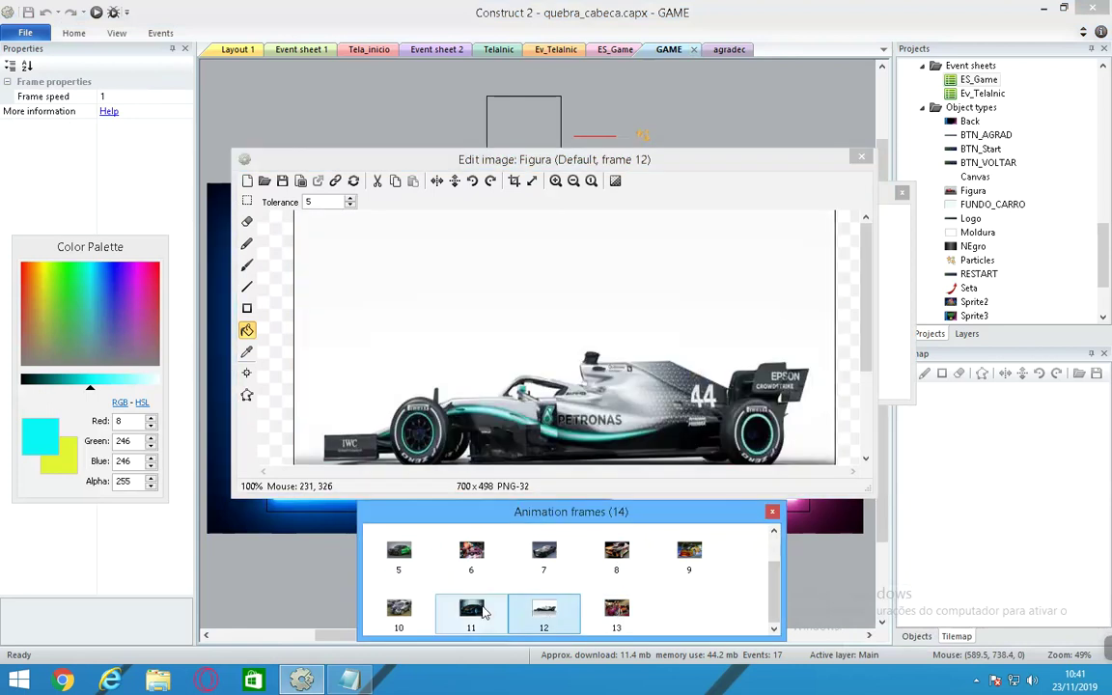
click(471, 609)
click(399, 608)
click(398, 552)
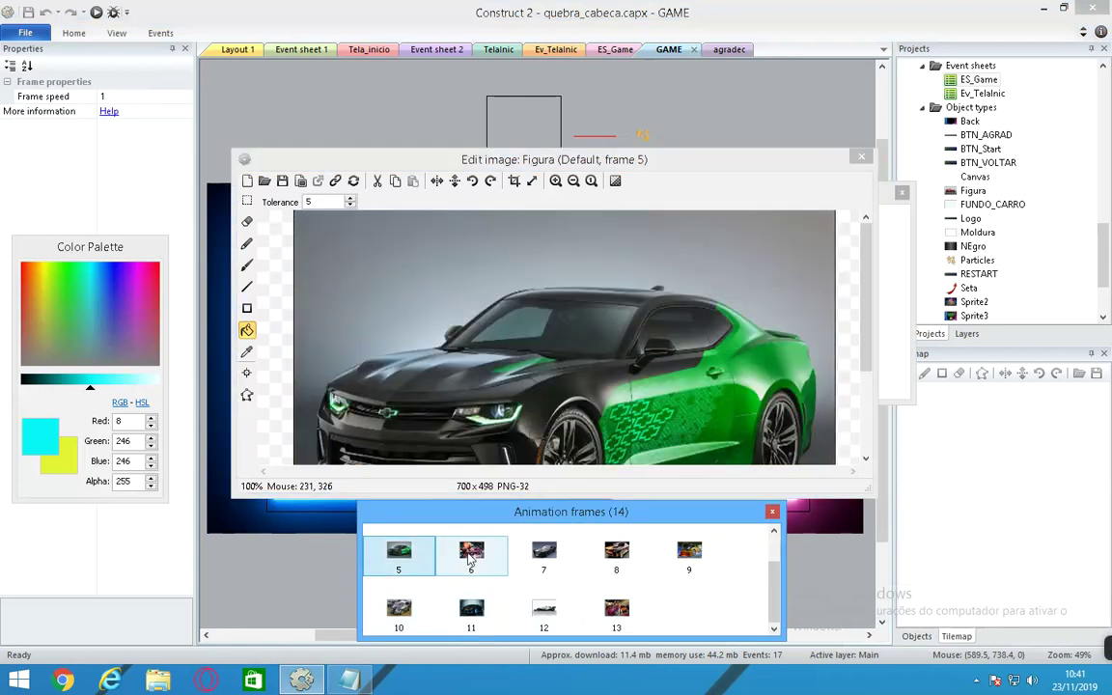
click(471, 553)
click(540, 562)
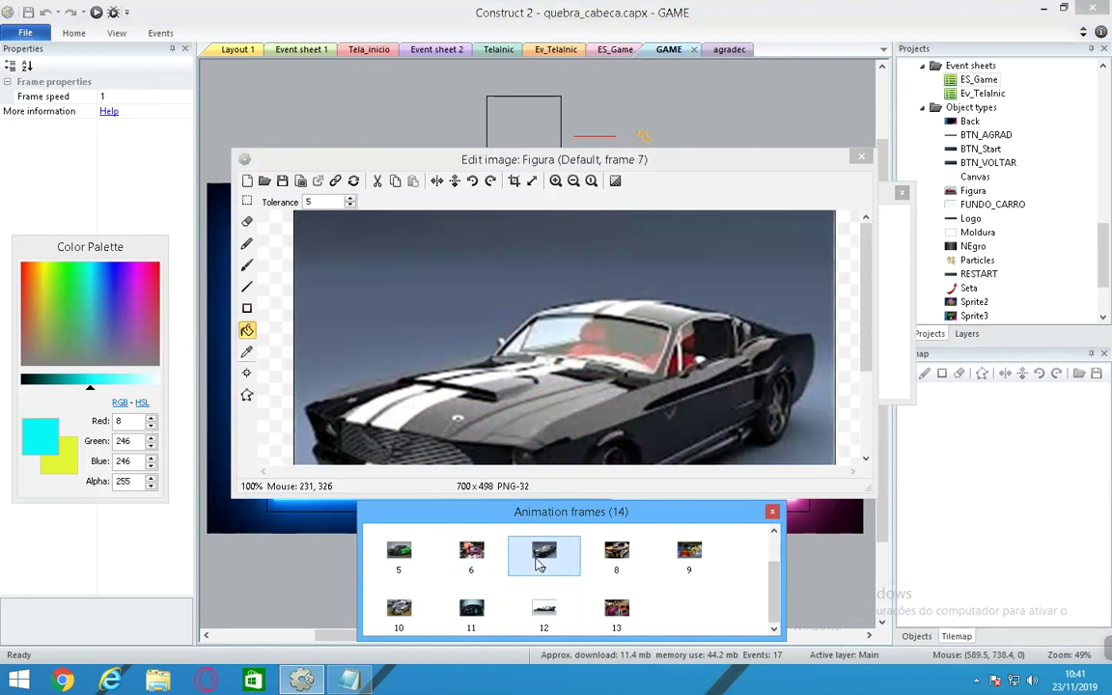
click(616, 555)
click(688, 556)
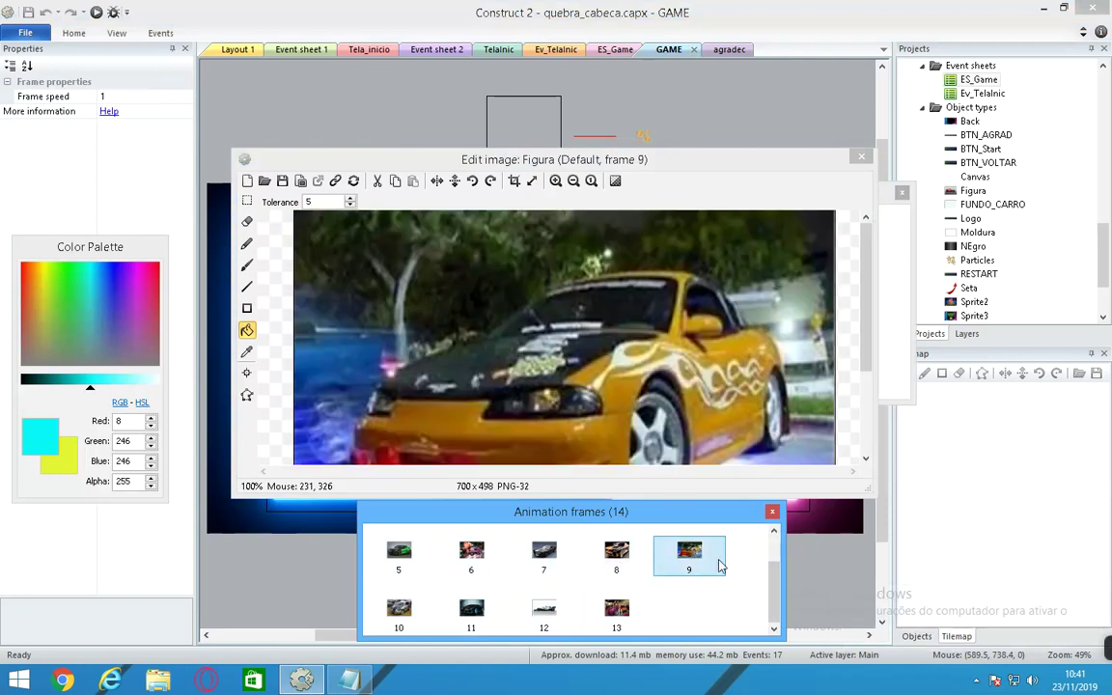
Step: View Figura's animation frames from 4 back to 0
scroll(772, 608, up, 2)
click(691, 546)
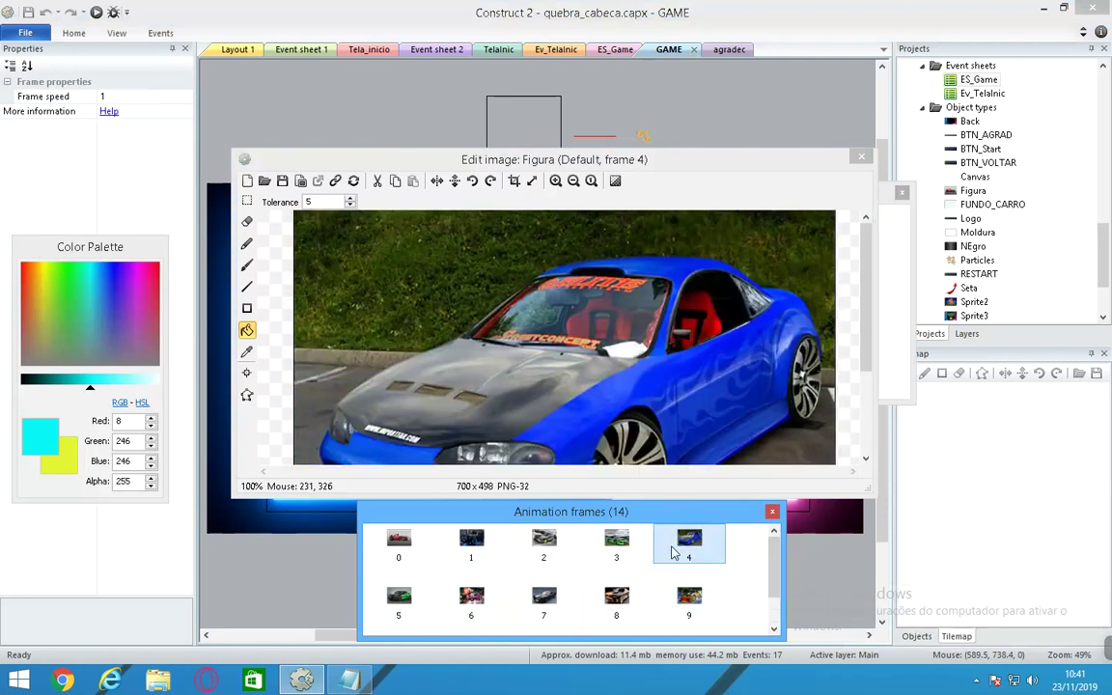
click(624, 547)
click(550, 551)
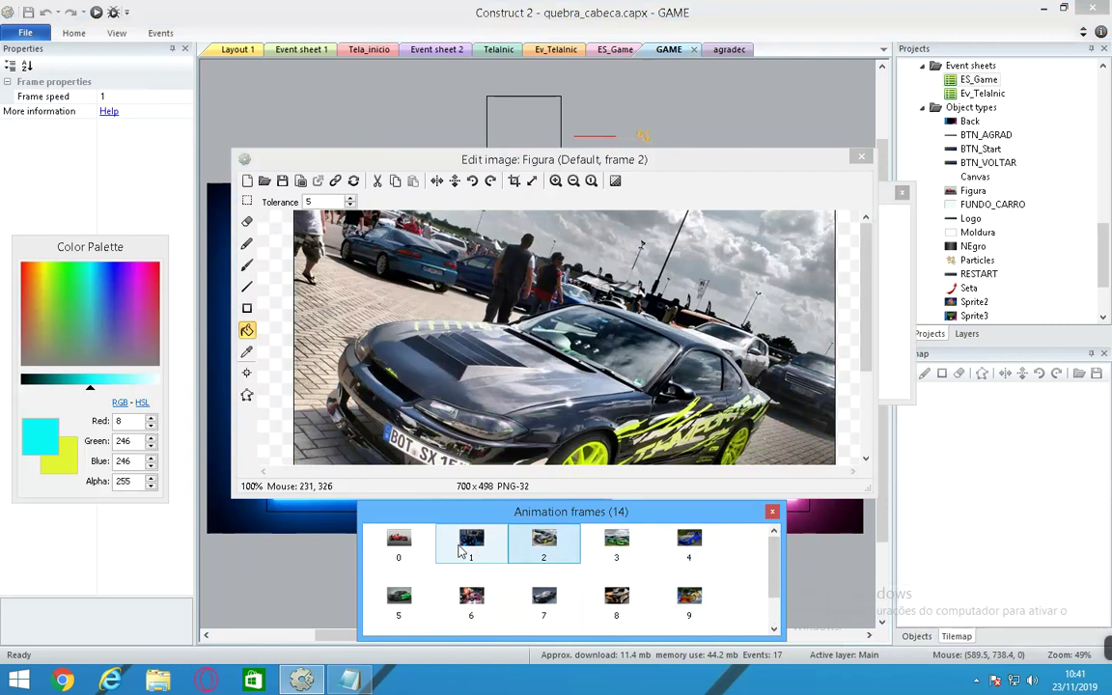
click(465, 550)
click(405, 545)
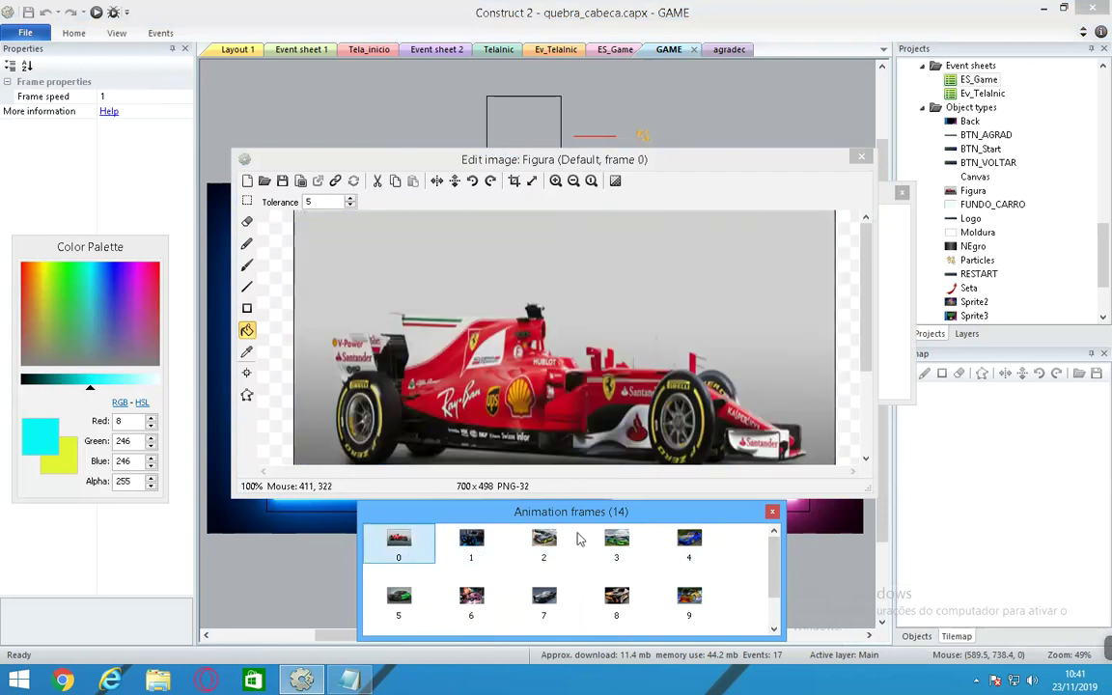
Step: View Figura's animation frames 1 to 4 in ascending order, followed by frame 9
click(483, 544)
click(546, 544)
click(618, 544)
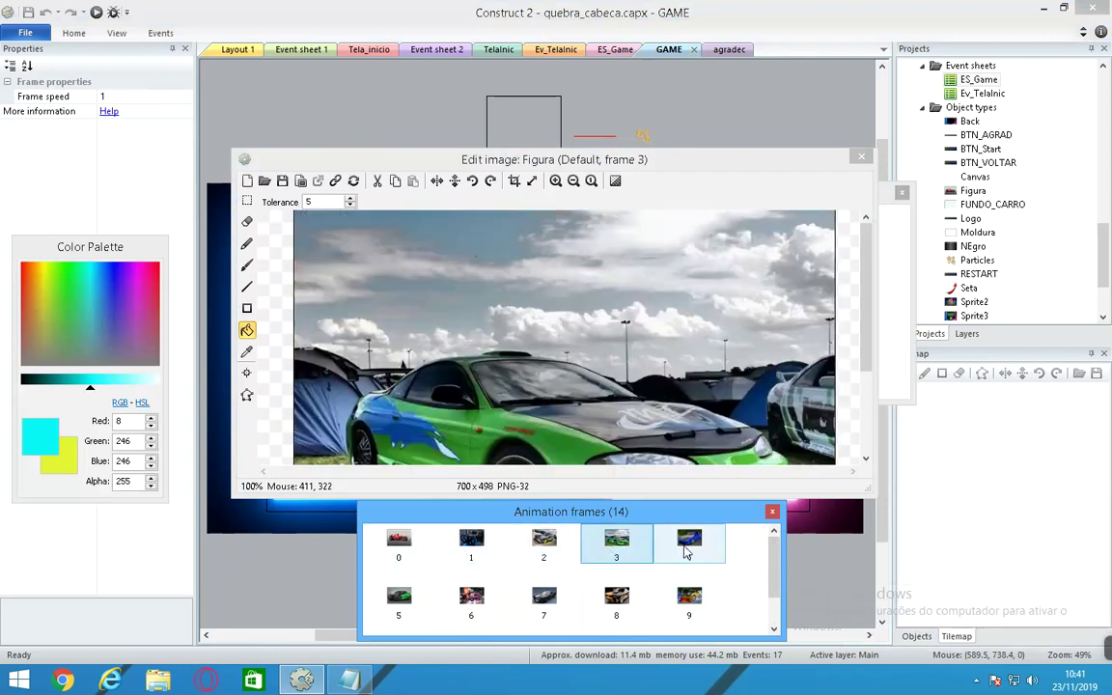
click(689, 543)
click(689, 599)
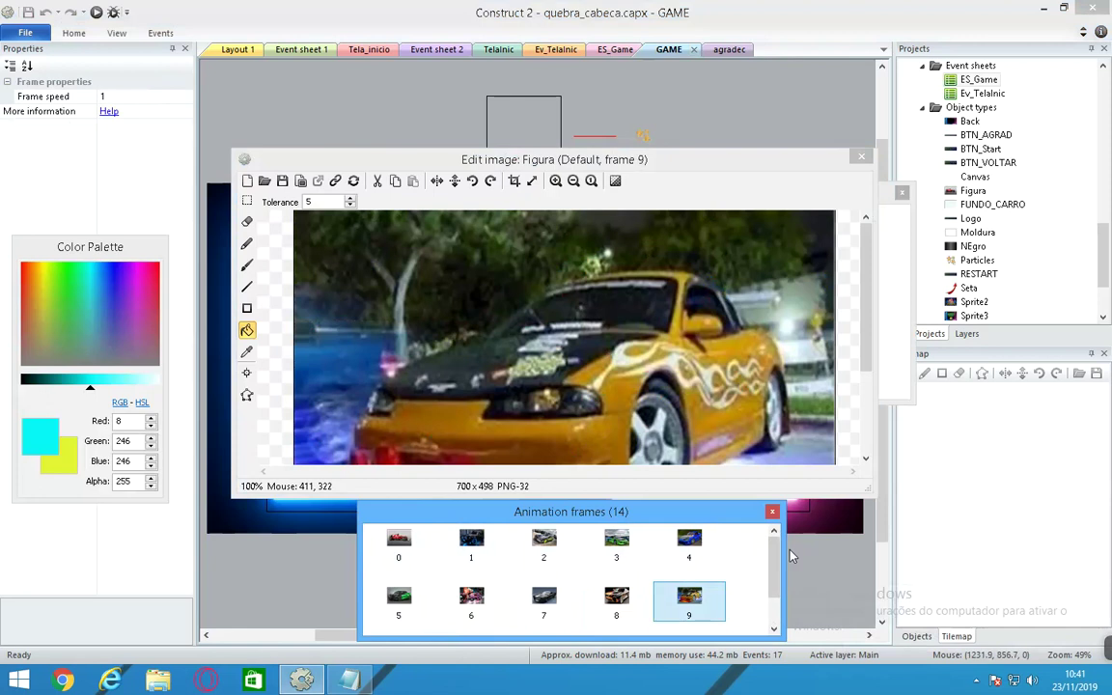
Step: View Figura's animation frames 13 back to 10 and frame 5, and close the image editor
drag(775, 555, 775, 579)
click(618, 613)
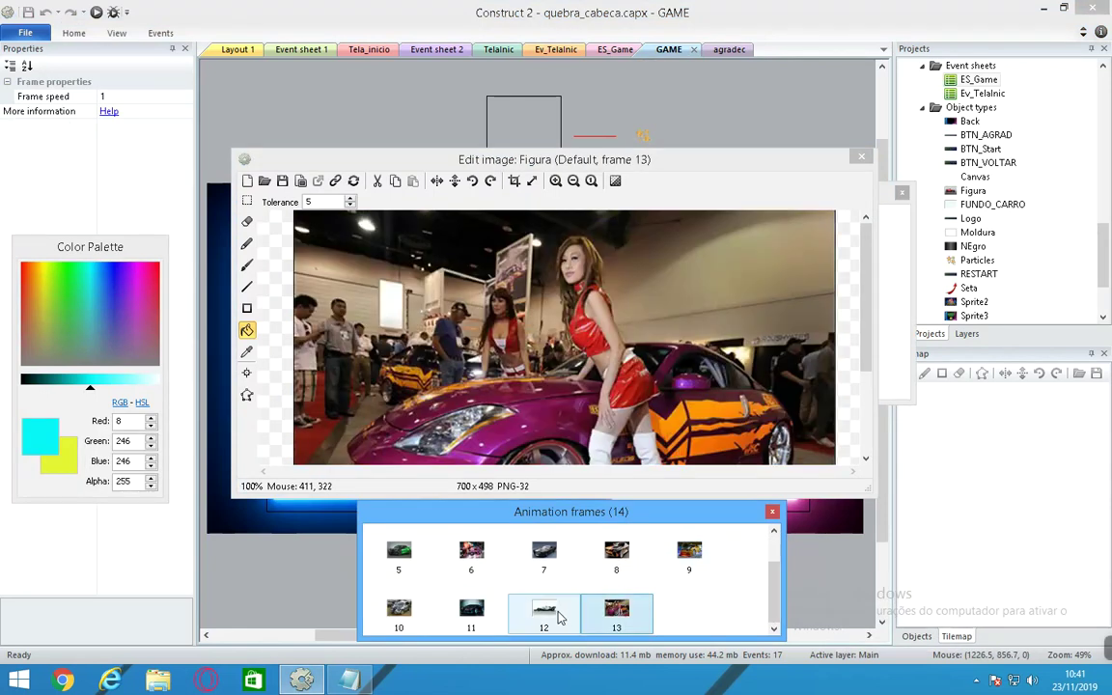
click(555, 605)
click(470, 608)
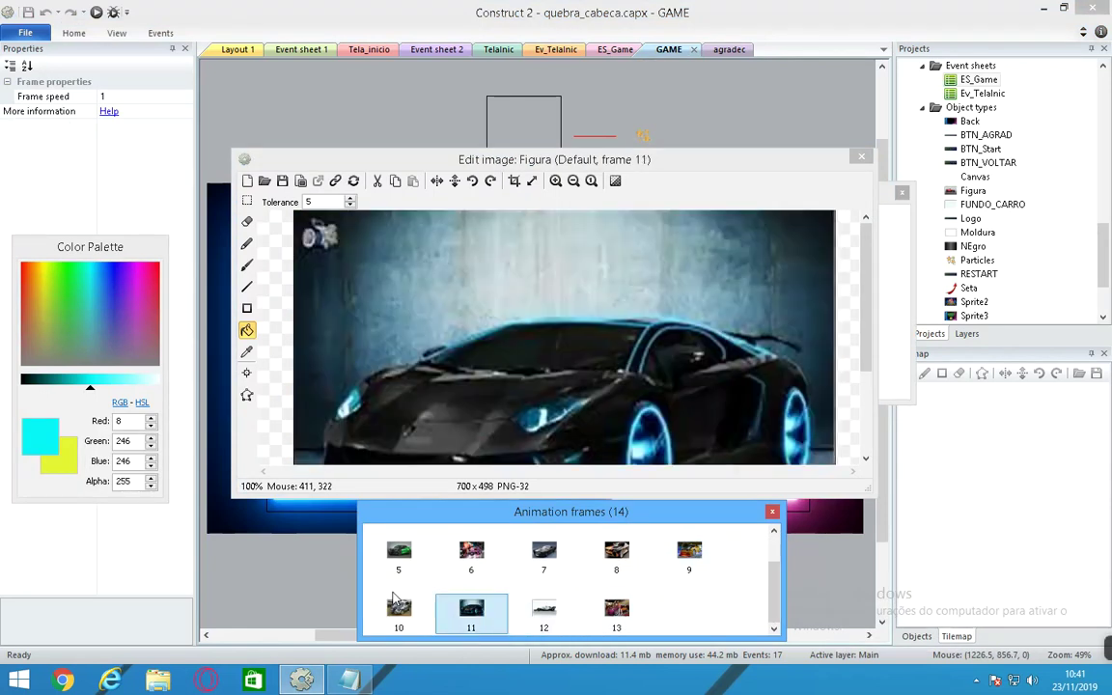
click(398, 611)
click(399, 553)
scroll(435, 567, up, 1)
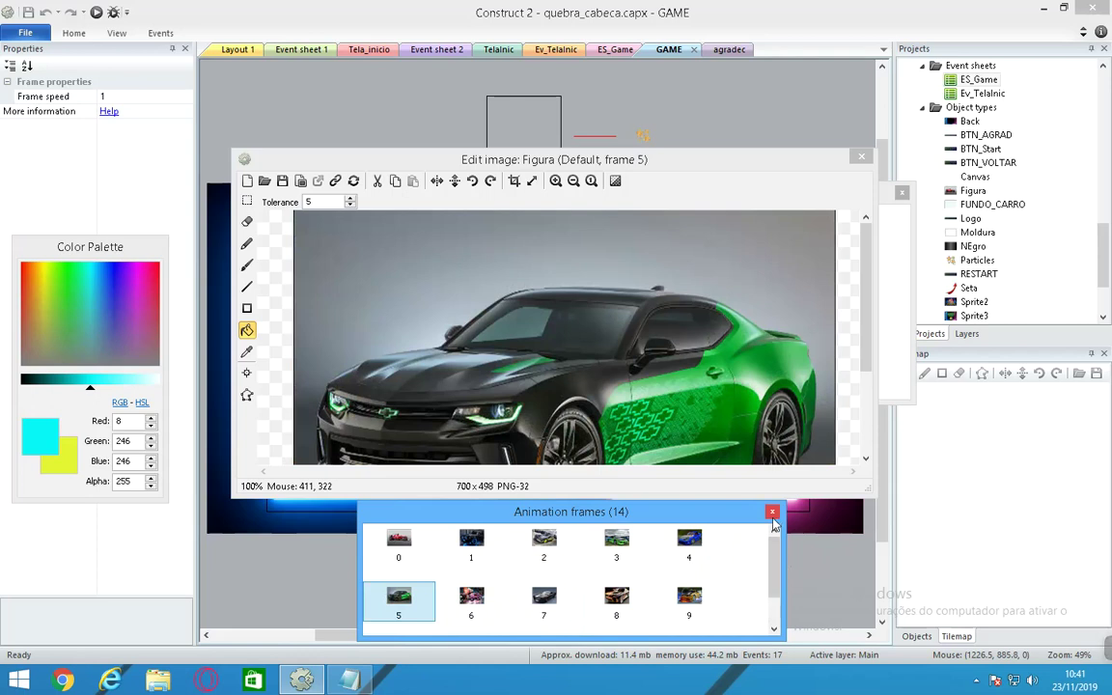
scroll(767, 589, down, 1)
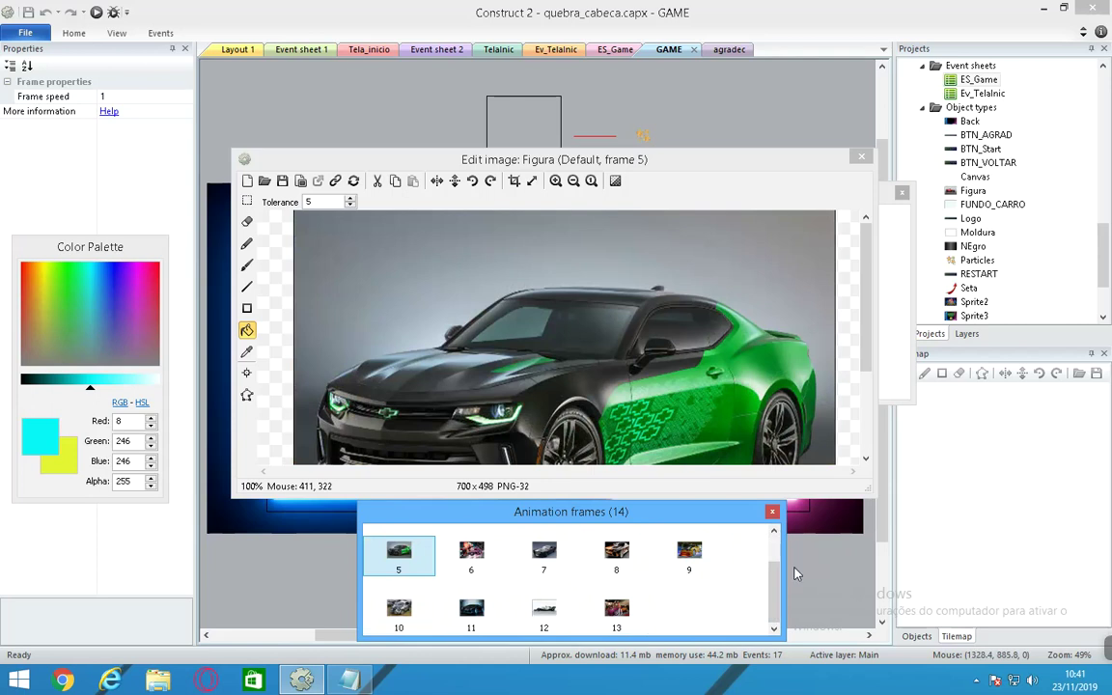
click(862, 156)
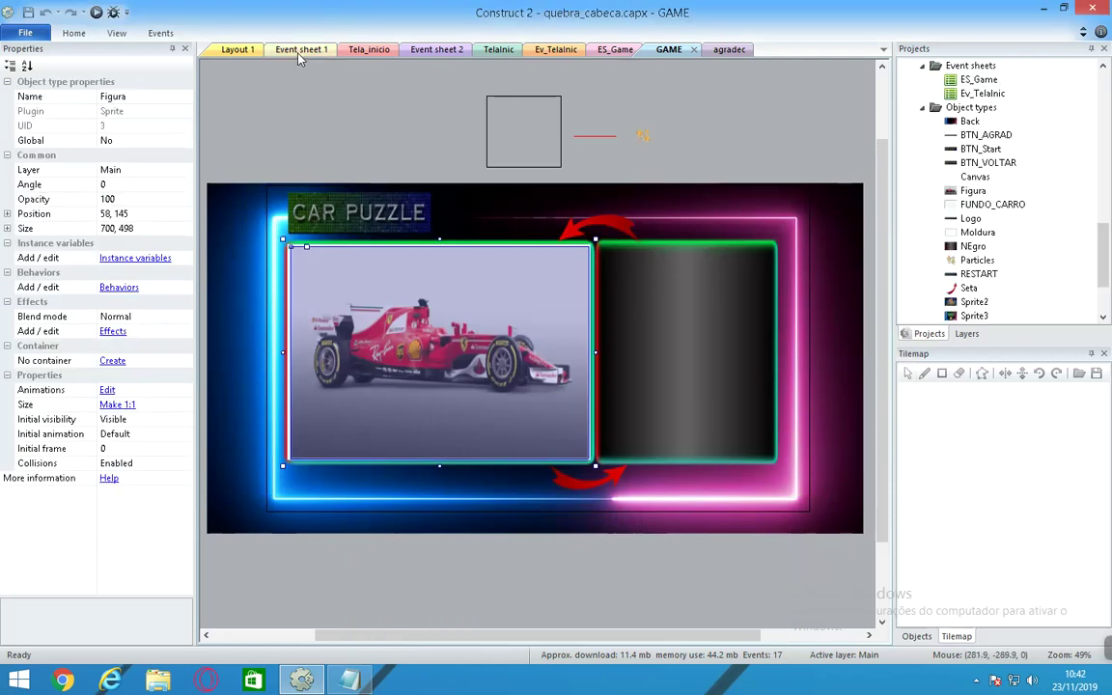
Step: Look through Event sheet 2, Ev_TelaInic and ES_Game
click(428, 54)
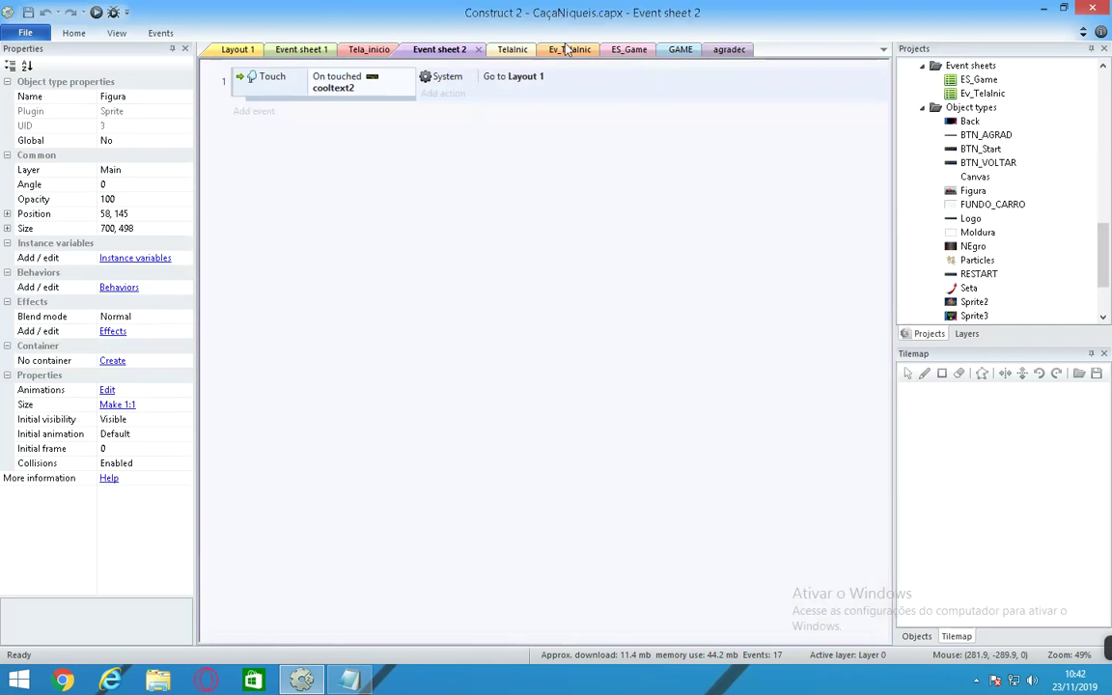
click(568, 50)
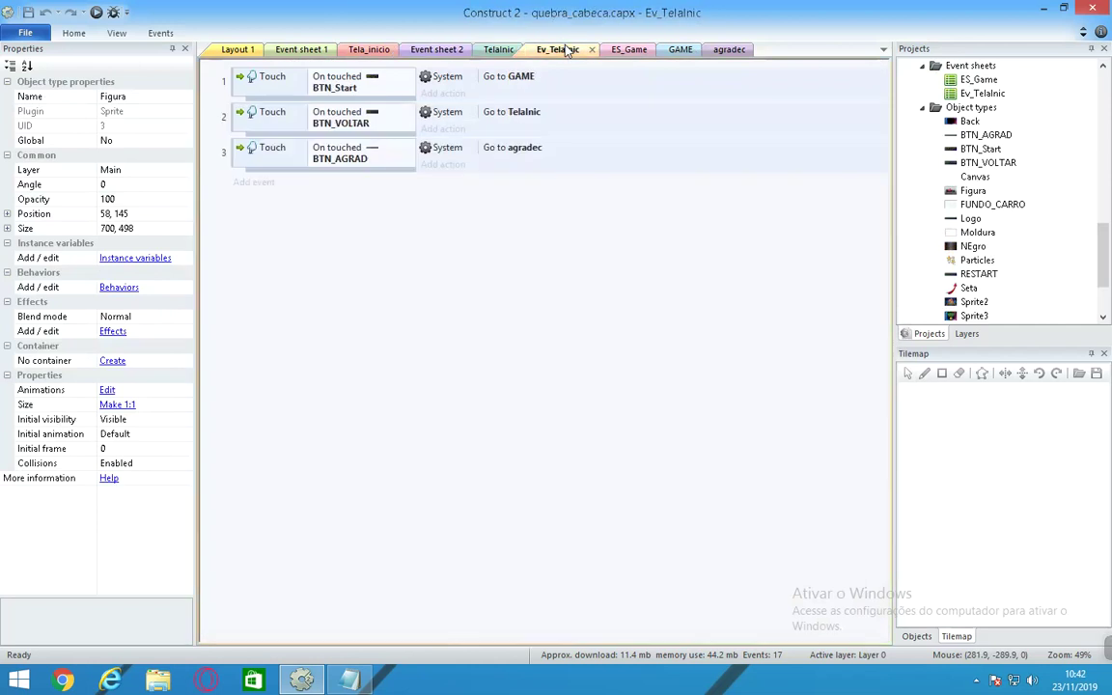
click(627, 50)
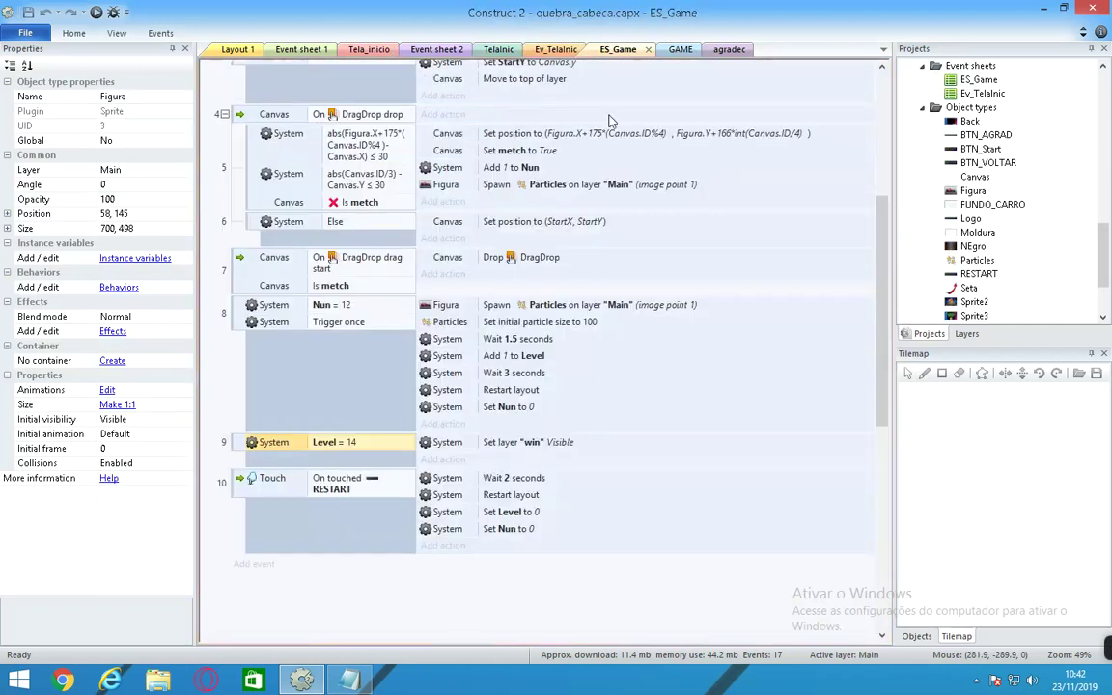
Step: Check the parameters of the Level = 14 condition, keep its value, and review the event sheet up to its global variables
double_click(352, 447)
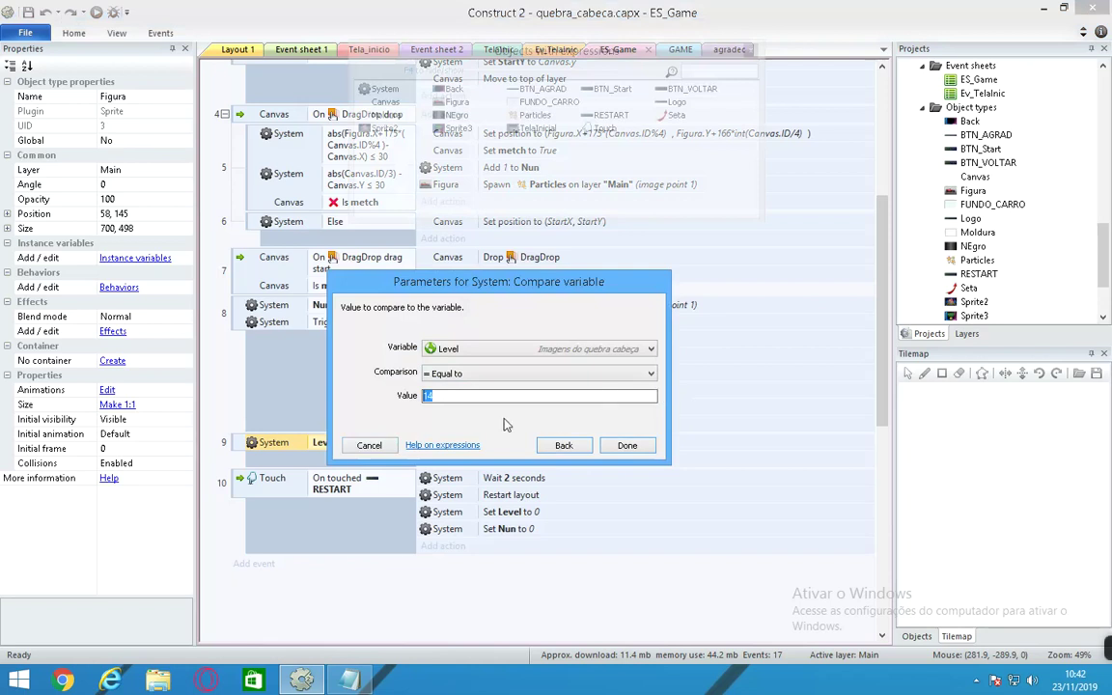
click(460, 396)
click(628, 445)
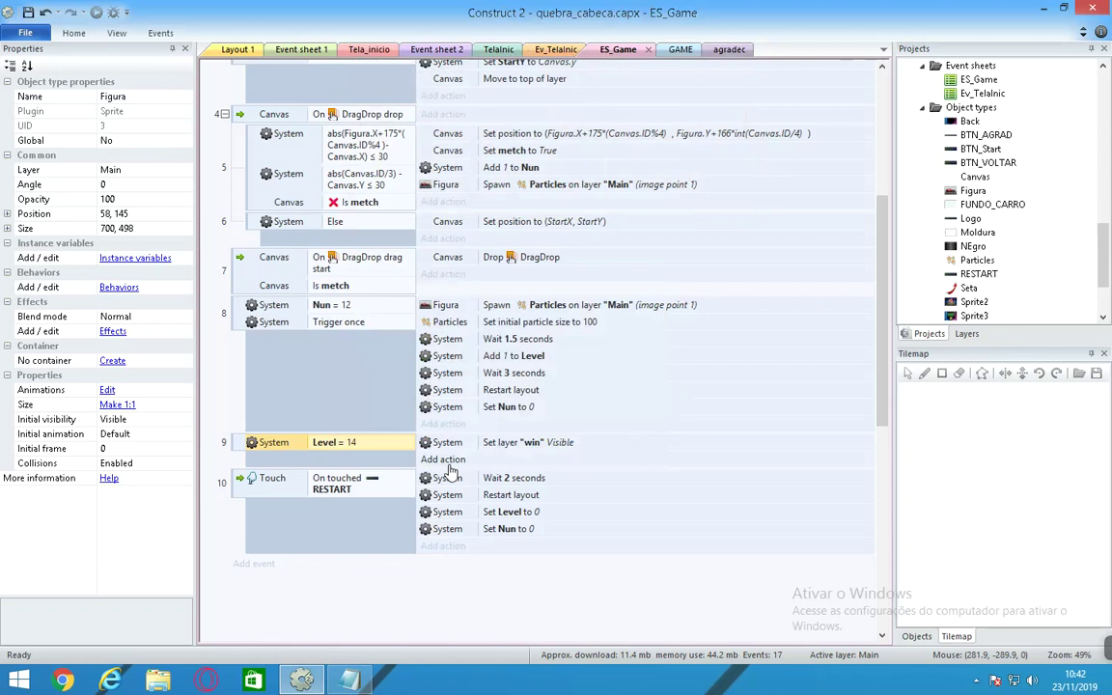
scroll(446, 464, up, 3)
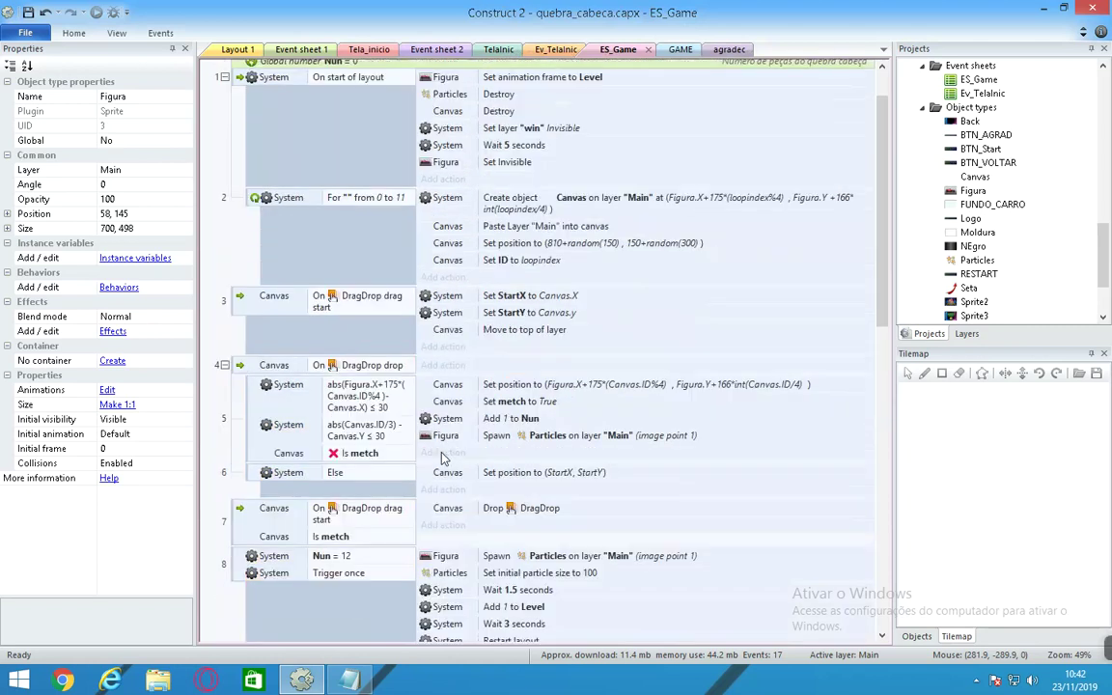
scroll(442, 458, up, 1)
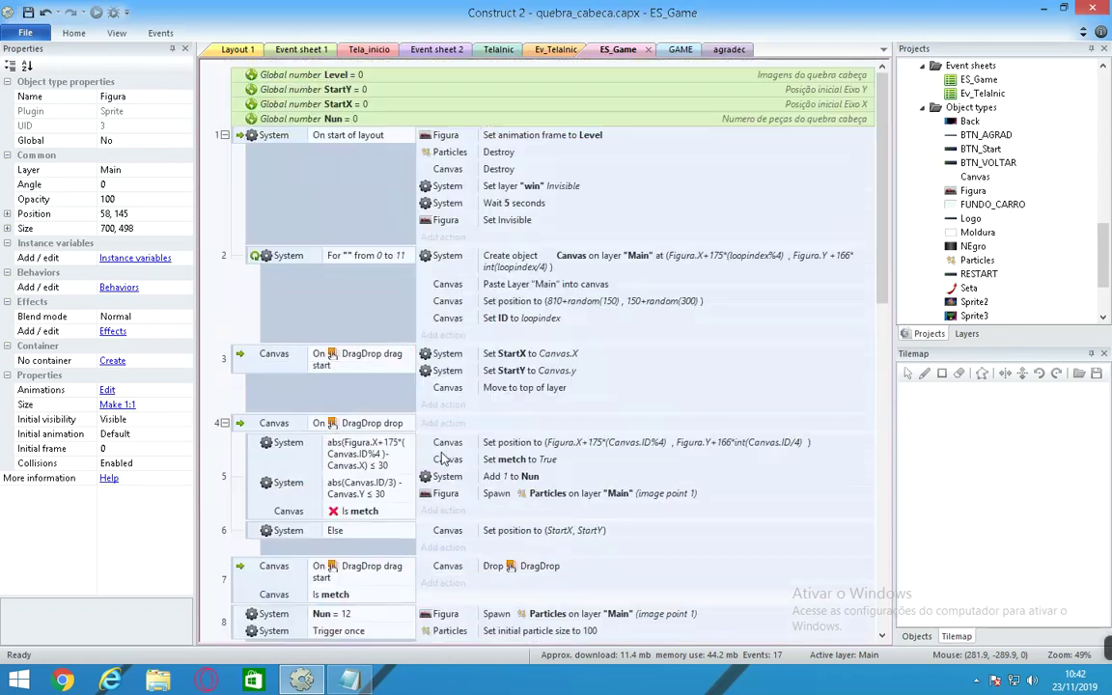
Step: Switch to the desktop and move the bonus archive closer to the Jogos archive
click(1047, 10)
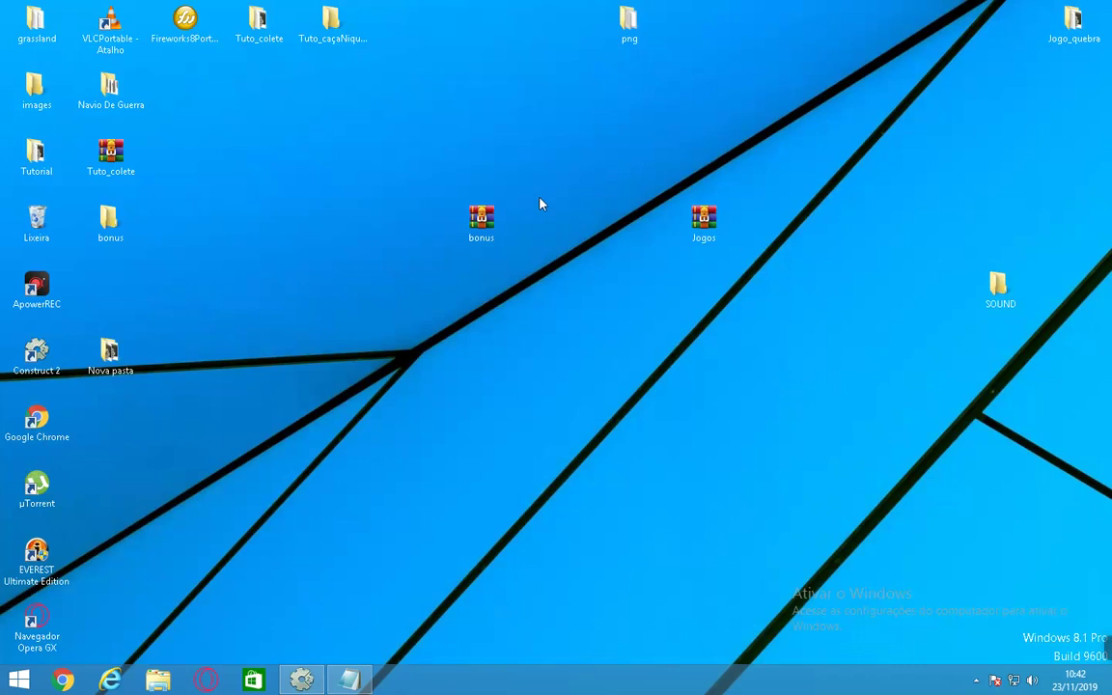
drag(481, 216, 481, 429)
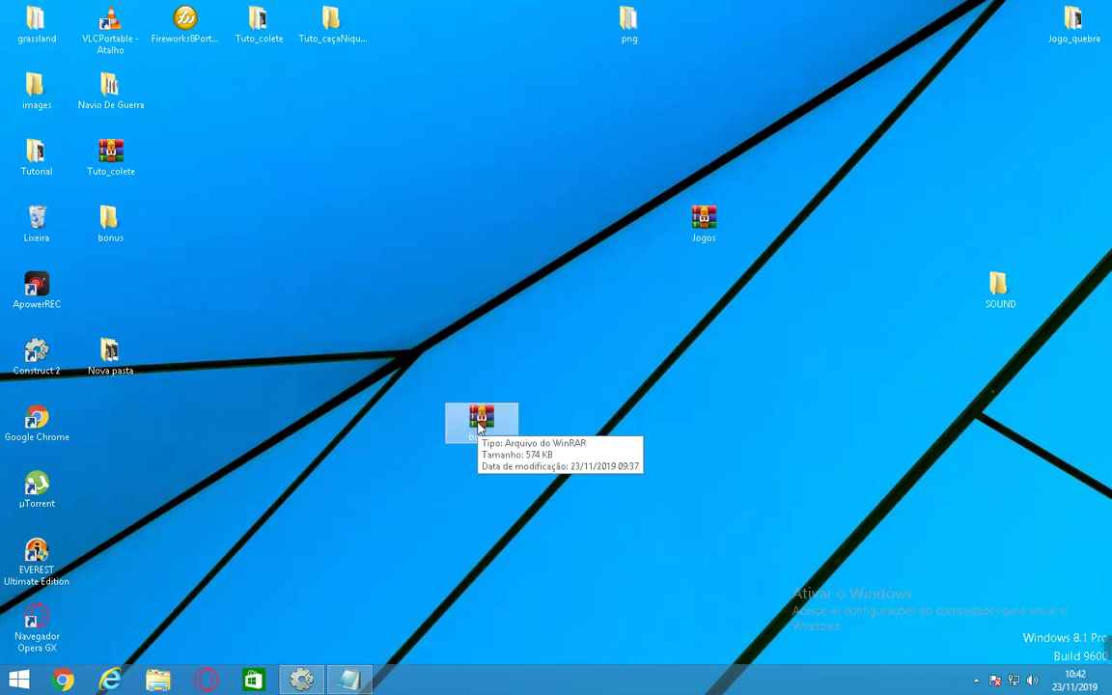
drag(480, 430, 489, 245)
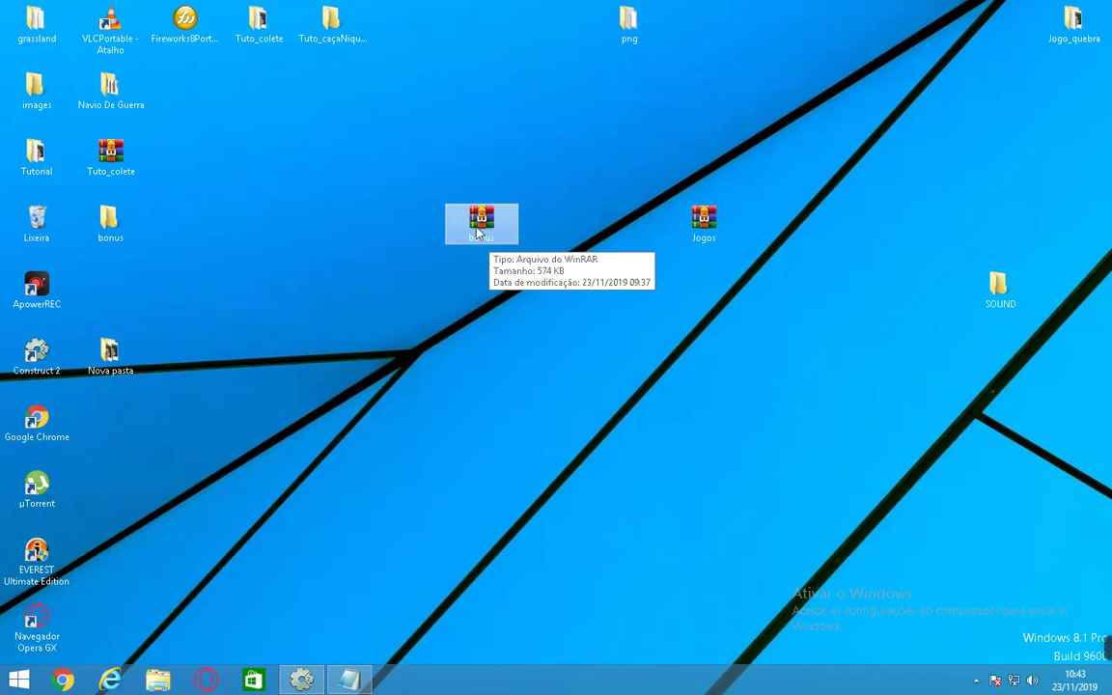
drag(480, 231, 588, 248)
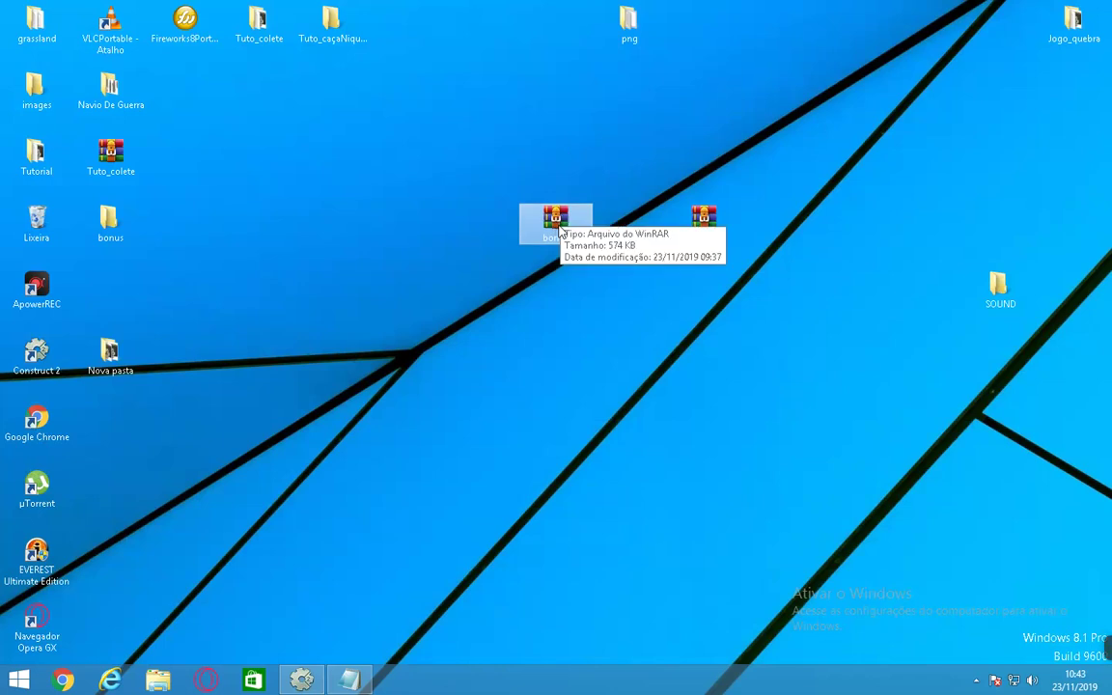
mouse_move(561, 229)
mouse_down()
mouse_move(552, 288)
mouse_move(562, 364)
mouse_move(555, 236)
mouse_up()
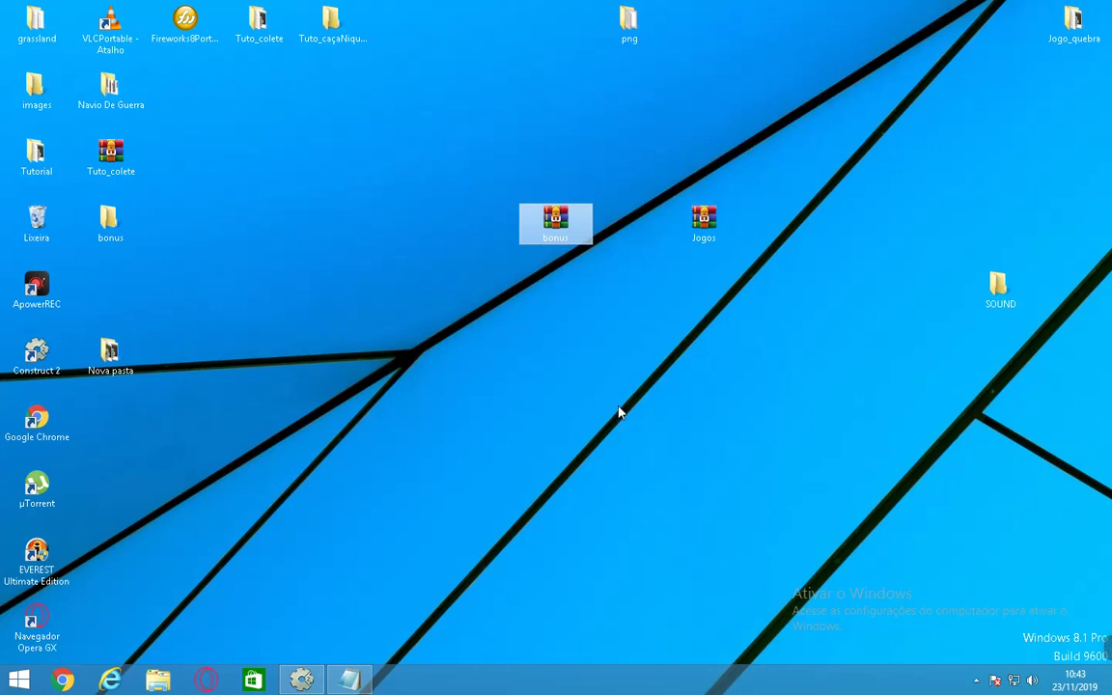
Step: Select the bonus and Jogos archives together on the desktop
drag(472, 176, 874, 322)
click(646, 338)
drag(522, 174, 760, 335)
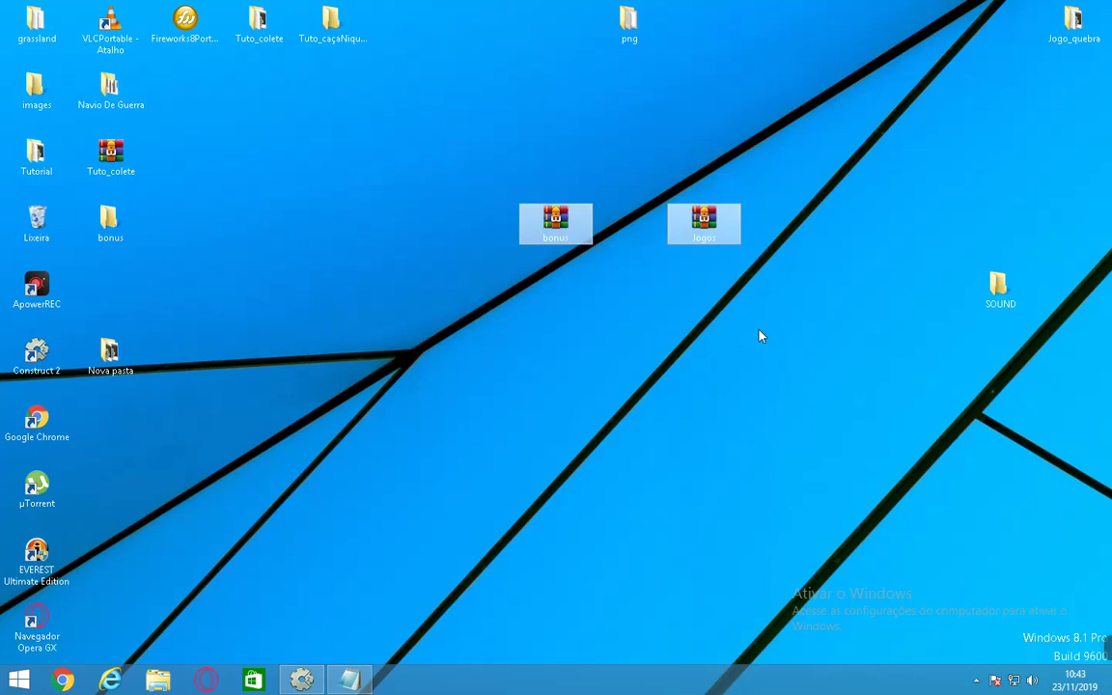
mouse_move(359, 685)
drag(477, 152, 784, 323)
Step: Switch to the open Notepad note, highlight each of the two archive passwords in turn, and minimize the note
click(366, 680)
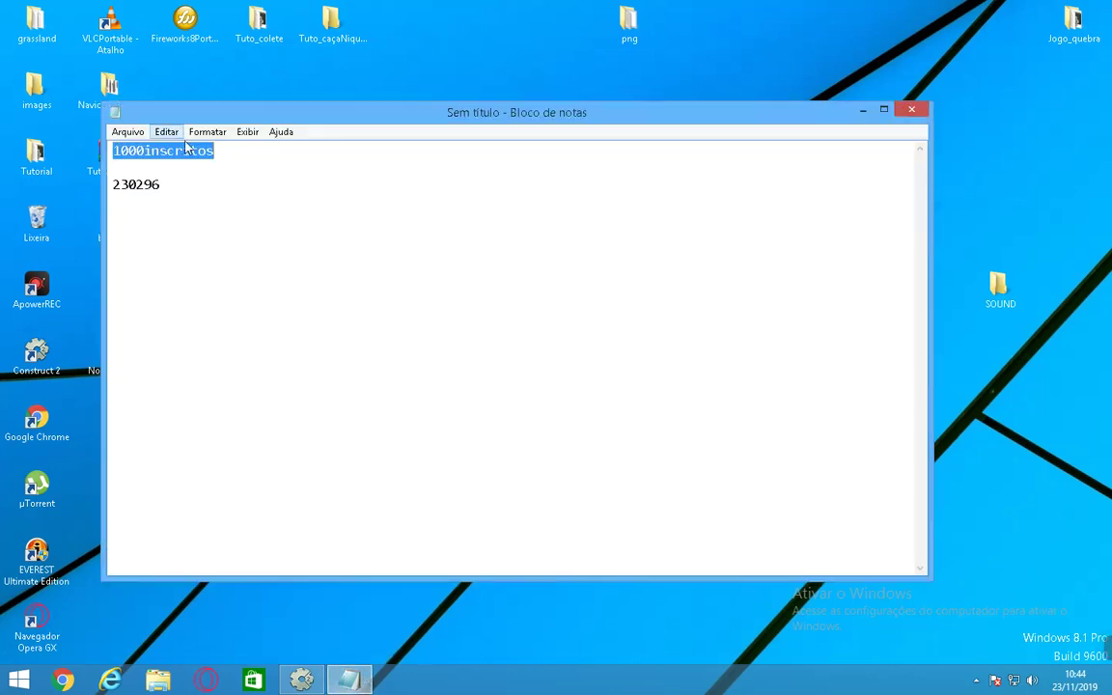
click(230, 151)
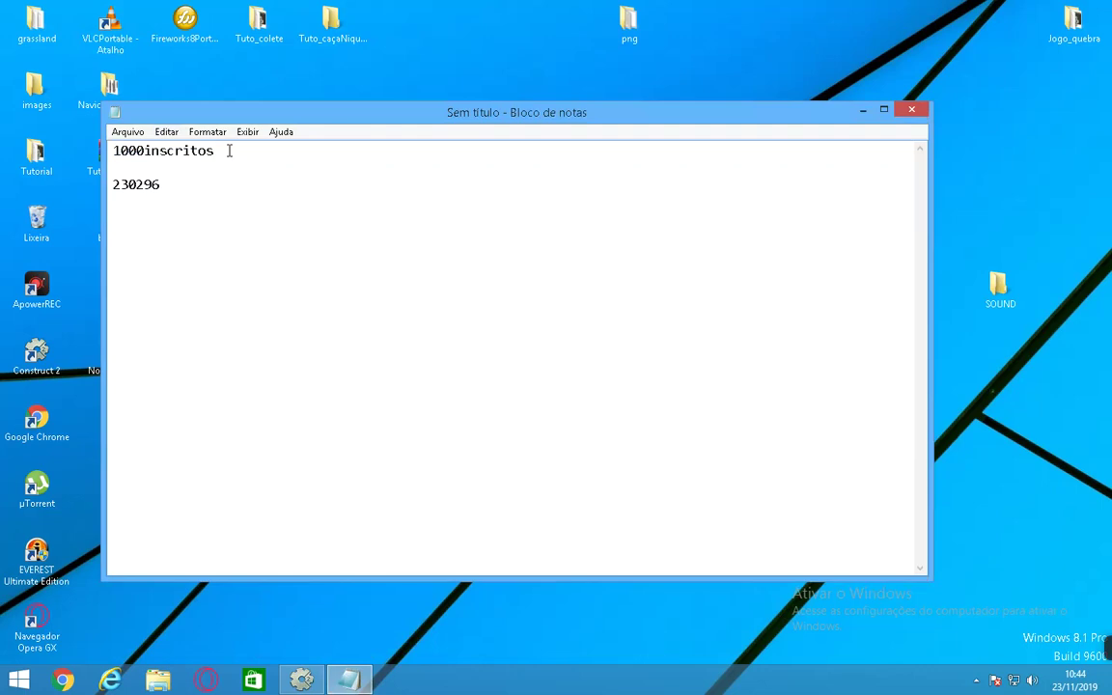
drag(229, 151, 114, 151)
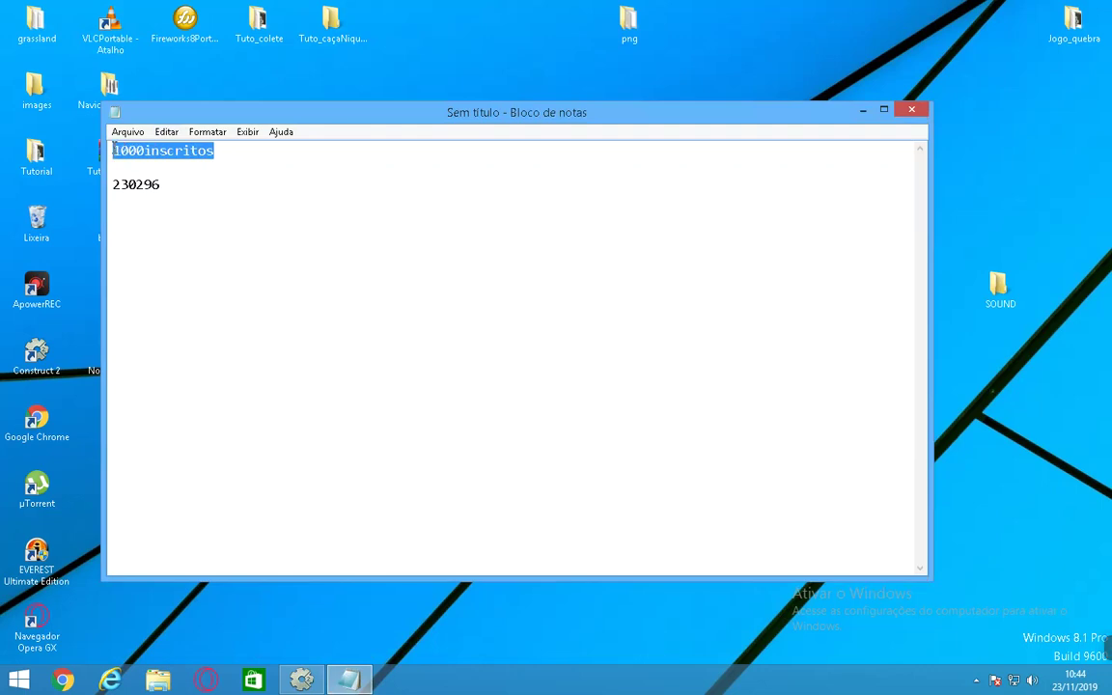
double_click(144, 184)
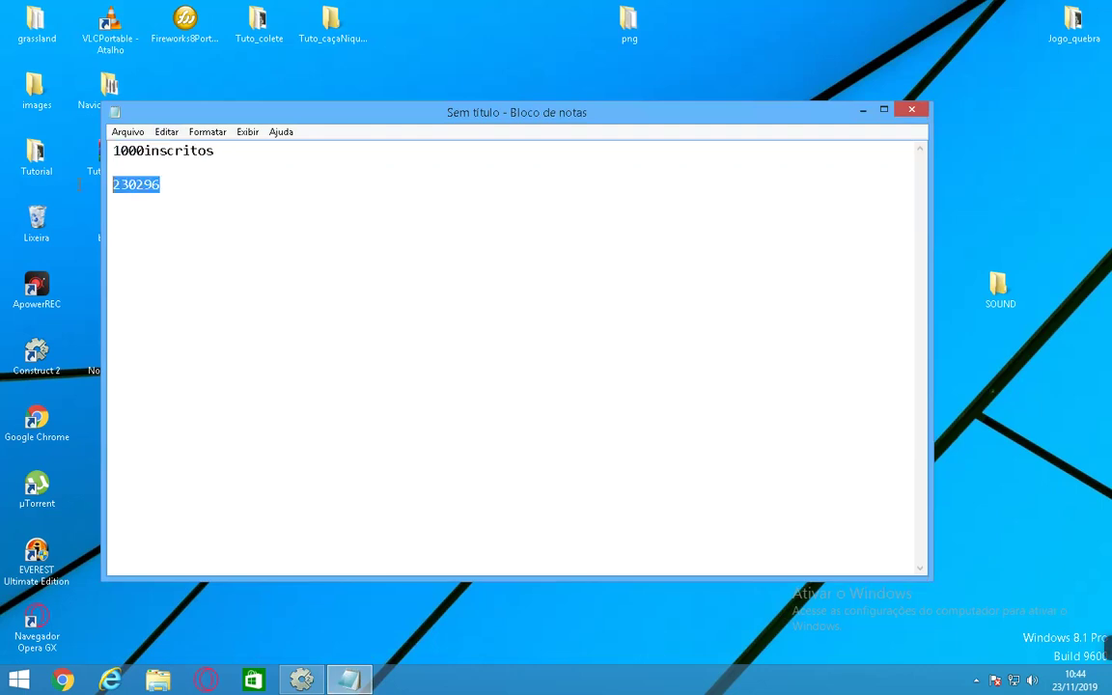
click(164, 307)
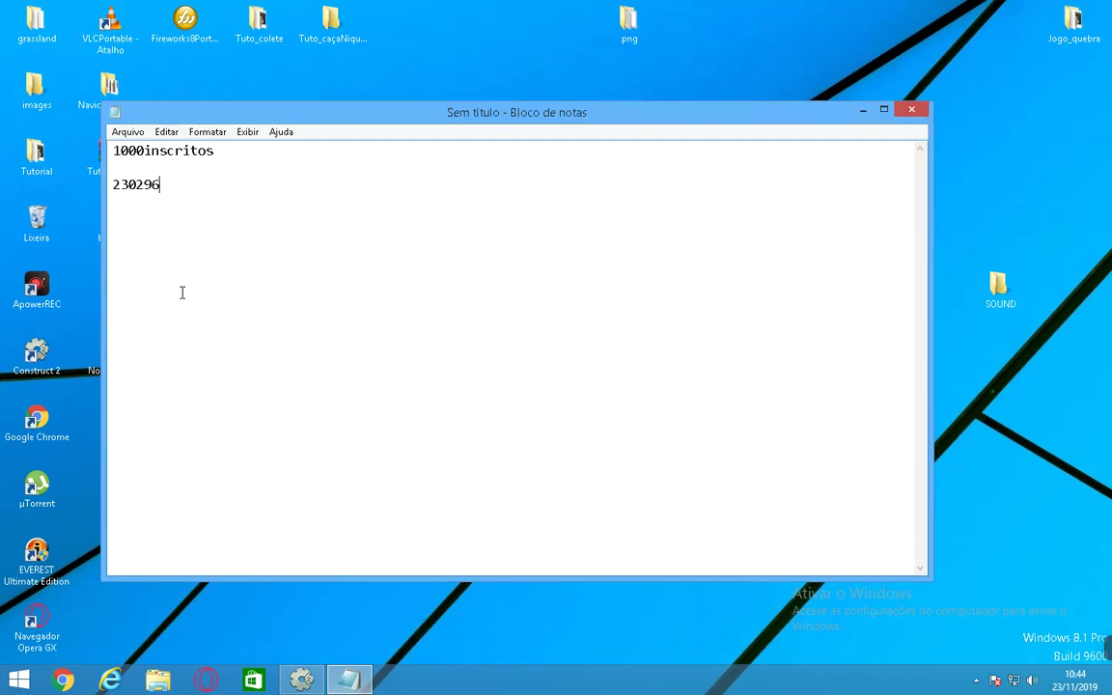
click(869, 112)
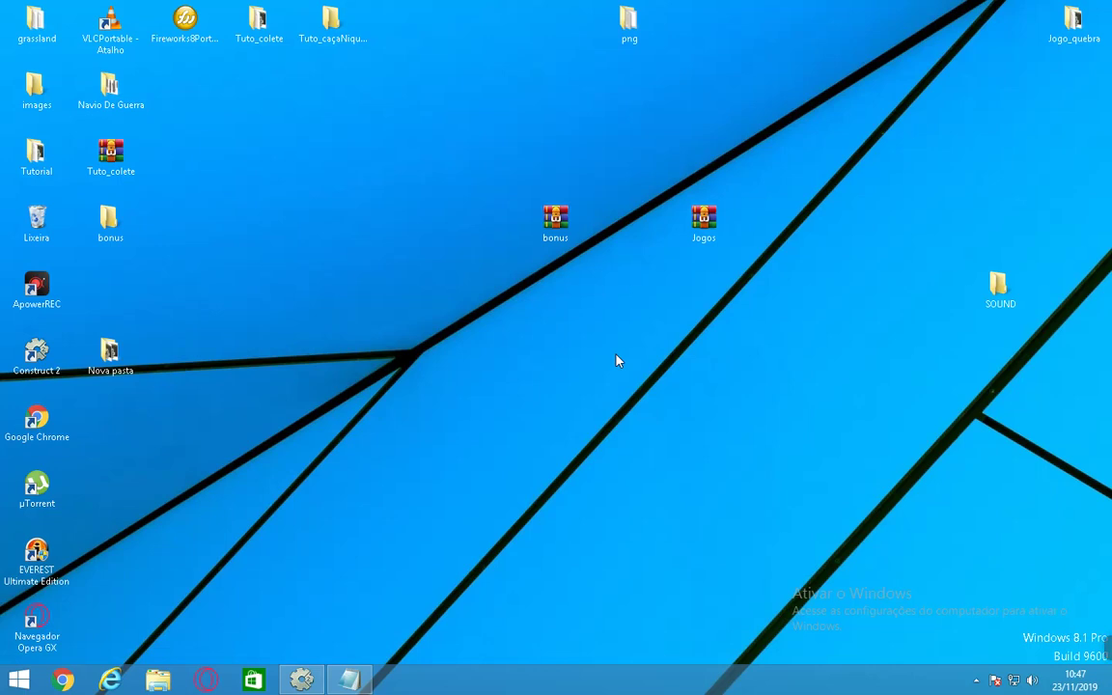
mouse_move(917, 652)
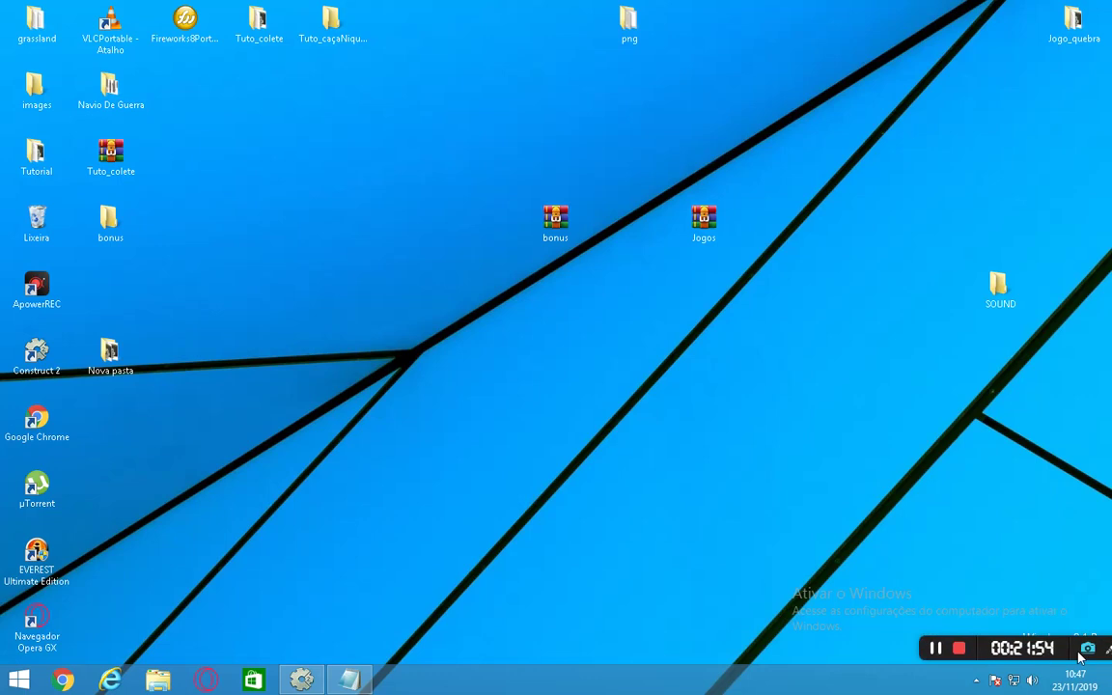